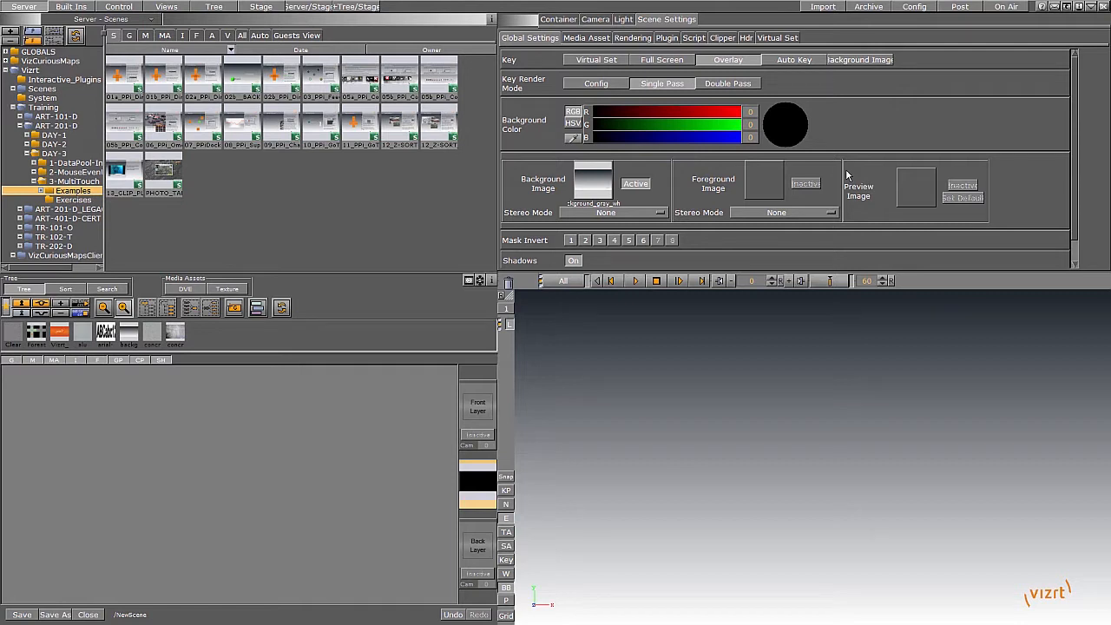
# Step: Open the Exercise_01 scene from the 3-MultiTouch Exercises folder, closing the current scene without saving
pyautogui.click(92, 200)
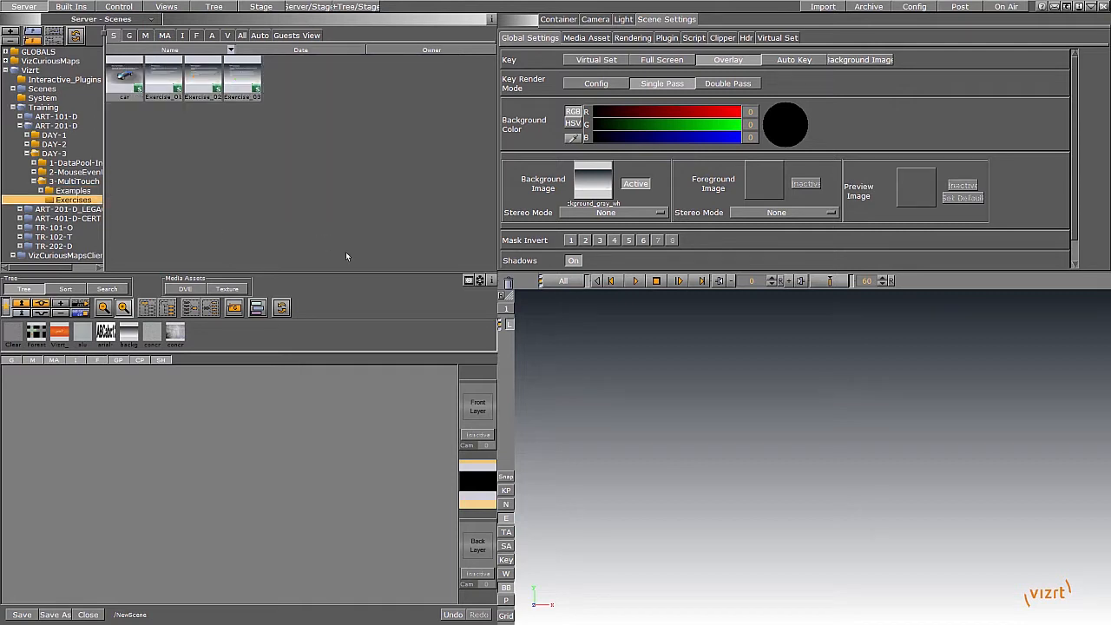
pyautogui.doubleClick(165, 87)
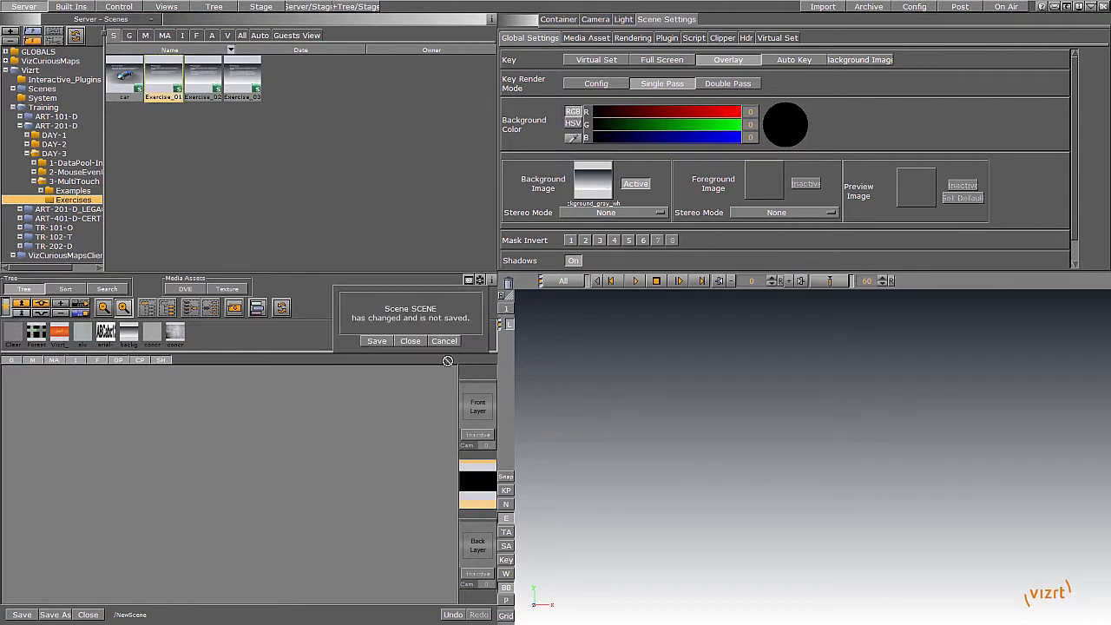
pyautogui.click(410, 341)
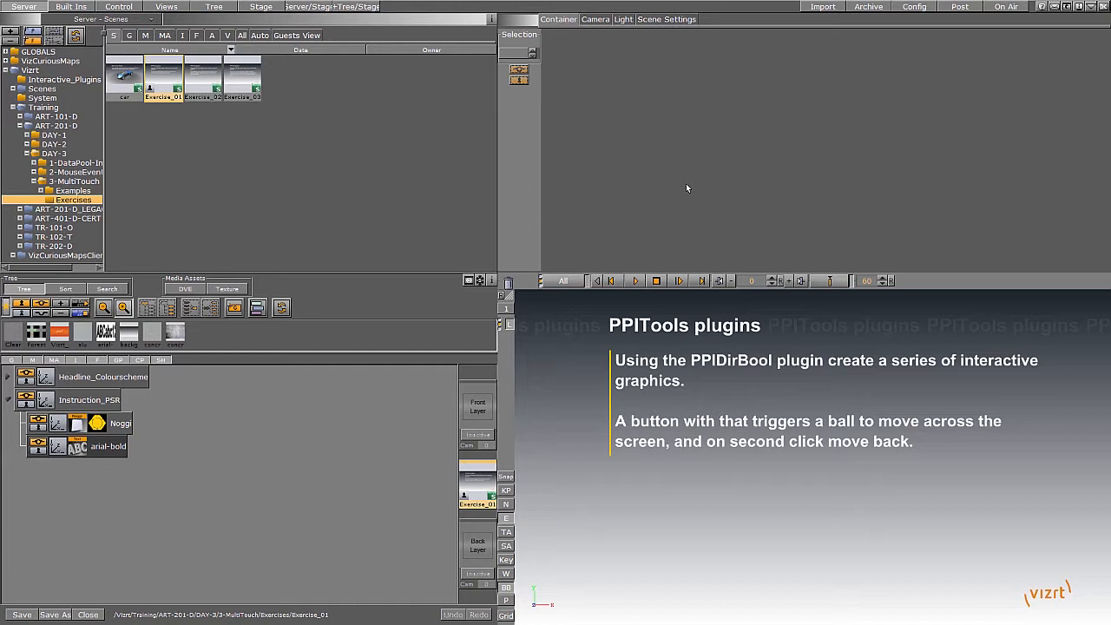
# Step: Collapse the Instruction_PSR container and hide both the Instruction_PSR and Headline_Colourscheme containers
pyautogui.click(9, 400)
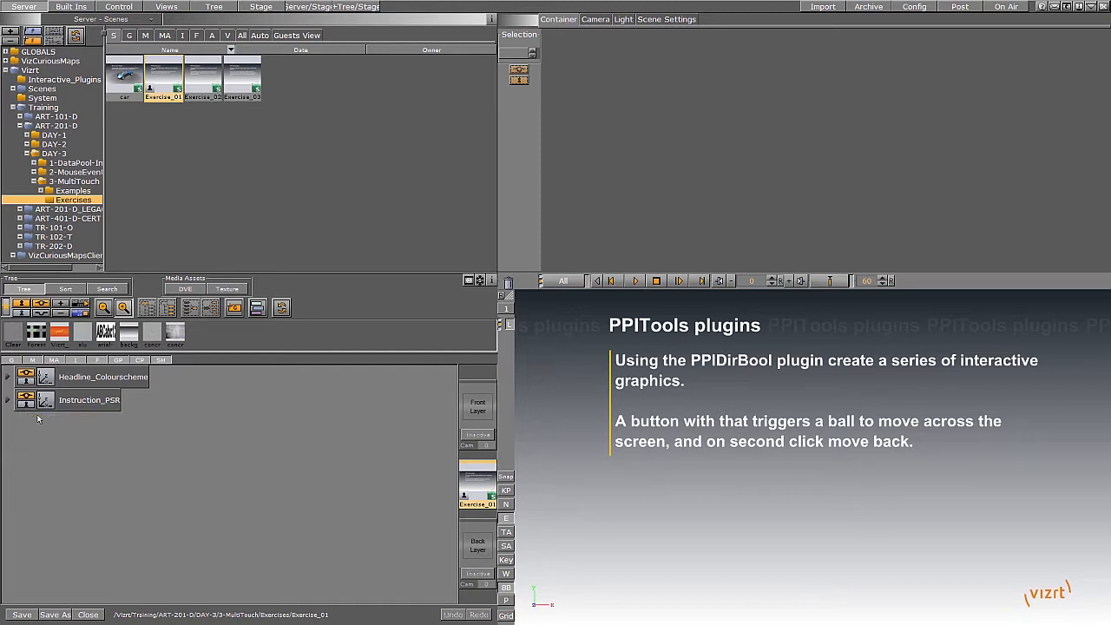
pyautogui.click(25, 396)
pyautogui.click(31, 375)
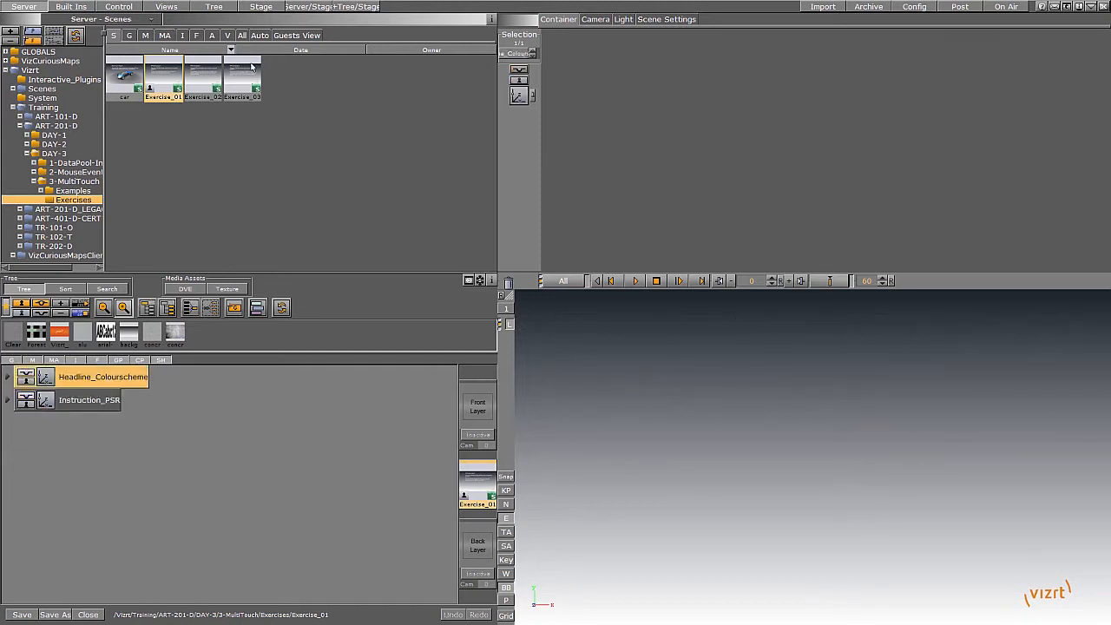
# Step: Add a Sphere geometry as a new container below Instruction_PSR and give it a material
pyautogui.click(71, 6)
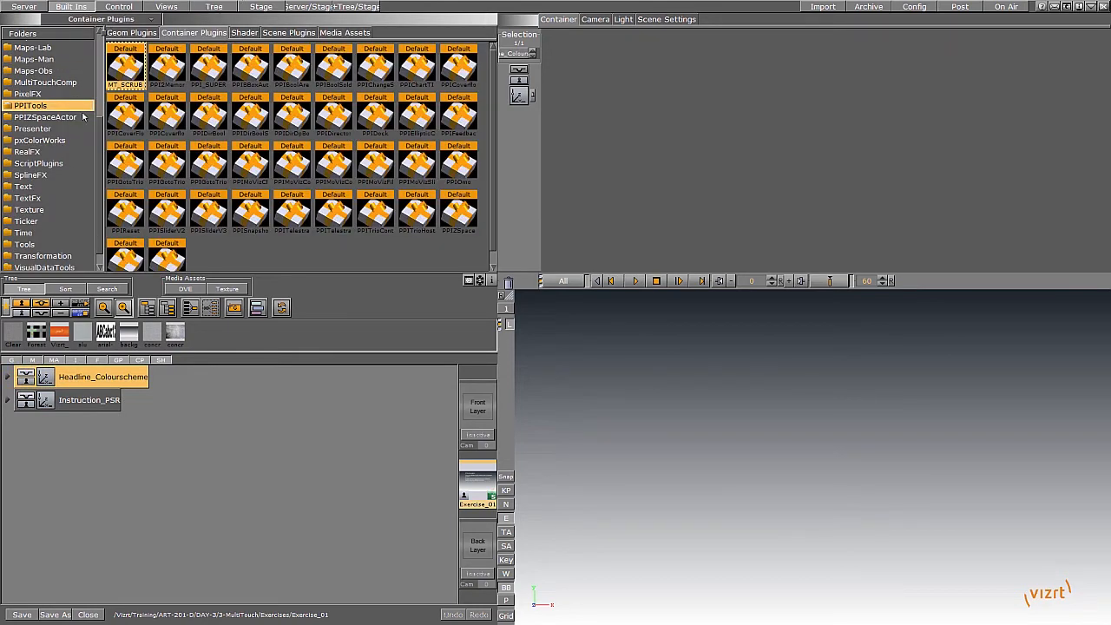
pyautogui.click(127, 33)
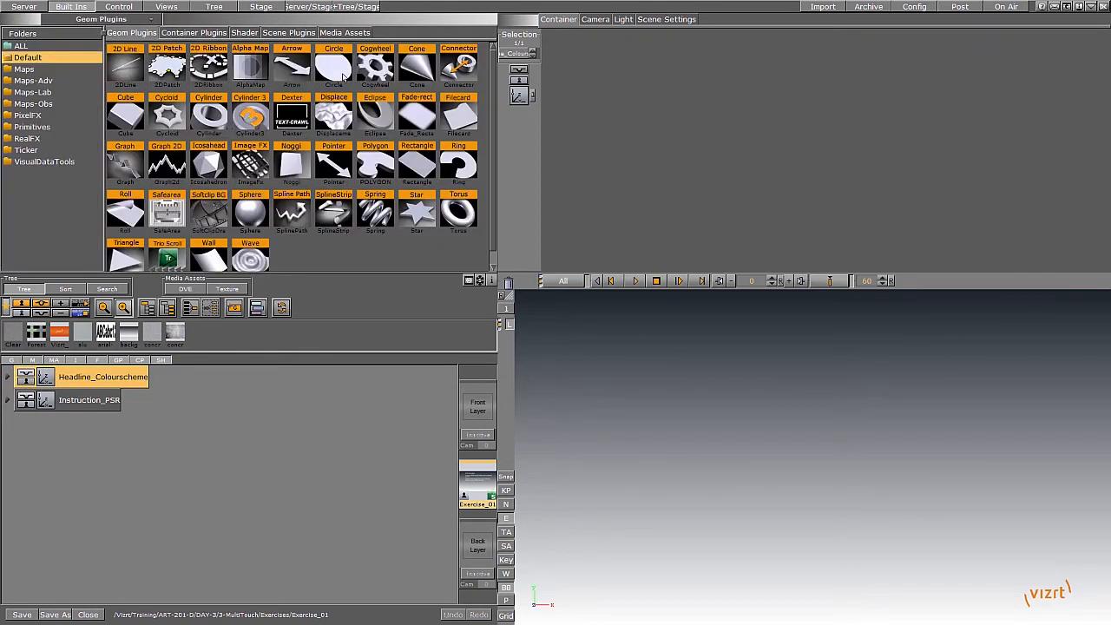
pyautogui.moveTo(250, 214); pyautogui.dragTo(79, 469)
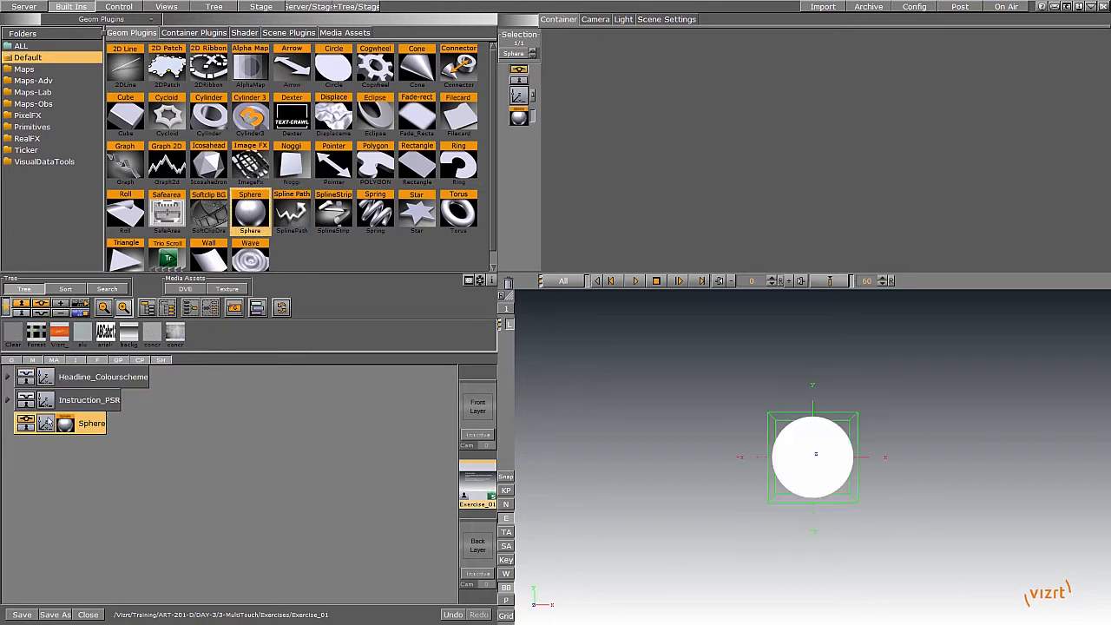
pyautogui.rightClick(97, 425)
pyautogui.click(117, 442)
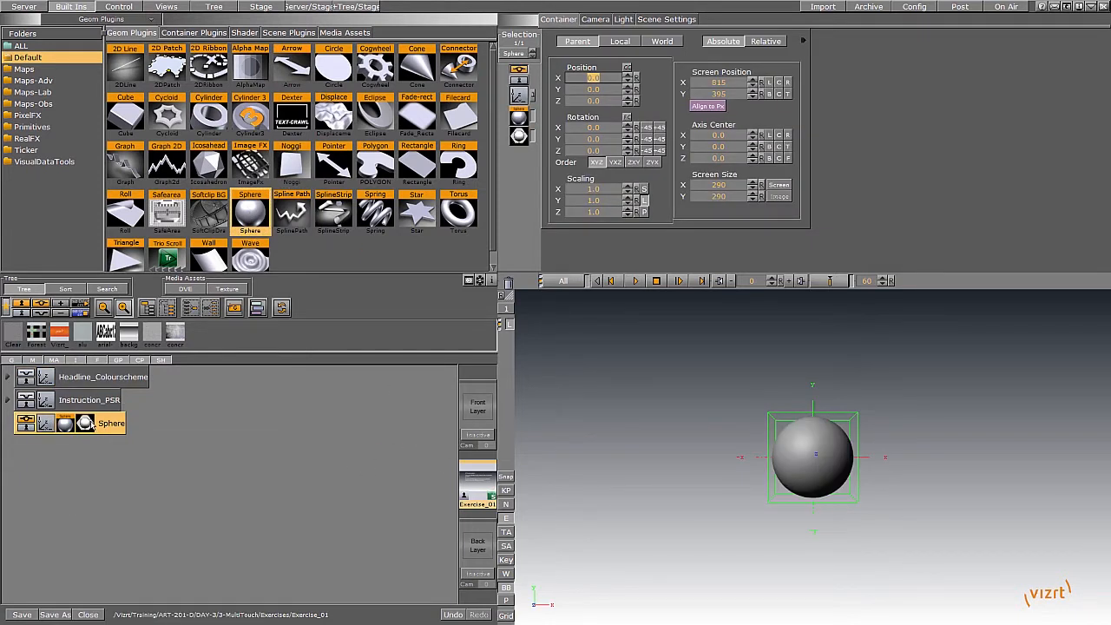
# Step: Adjust the color channels of the sphere's material to make the sphere yellow
pyautogui.moveTo(668, 130); pyautogui.dragTo(586, 130)
pyautogui.click(673, 119)
pyautogui.moveTo(685, 107); pyautogui.dragTo(698, 107)
pyautogui.click(662, 41)
pyautogui.click(662, 117)
pyautogui.click(685, 106)
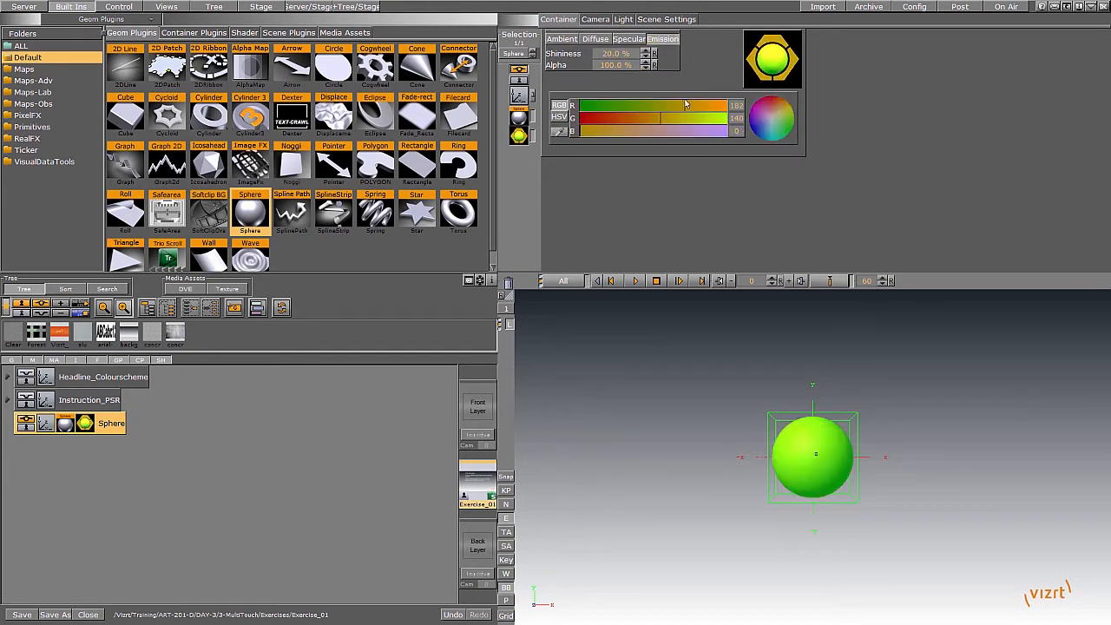
pyautogui.click(652, 130)
pyautogui.moveTo(674, 130); pyautogui.dragTo(580, 130)
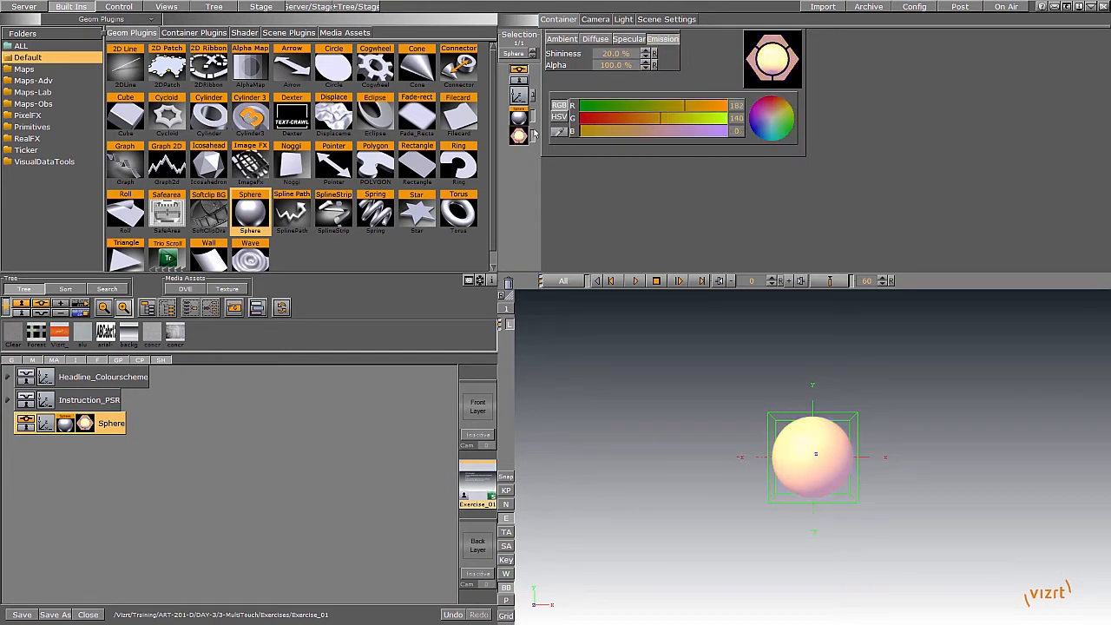
# Step: Keyframe the sphere's X position from about -460, outside the view, to 0 at frame 60
pyautogui.click(518, 96)
pyautogui.click(596, 79)
pyautogui.moveTo(597, 81); pyautogui.dragTo(332, 80)
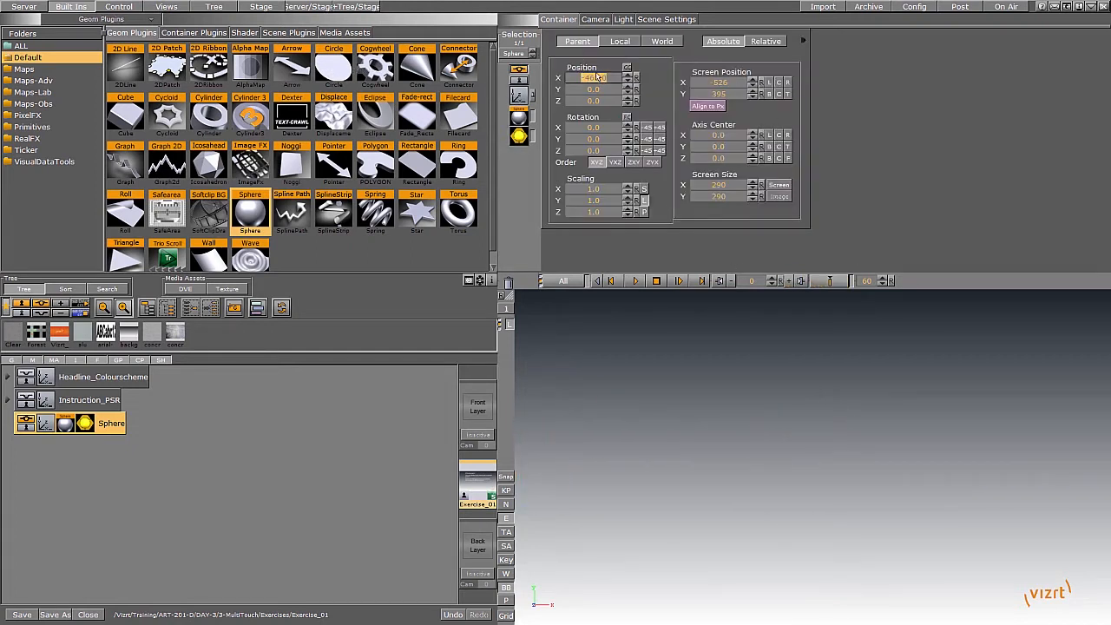
pyautogui.moveTo(596, 79); pyautogui.dragTo(990, 108)
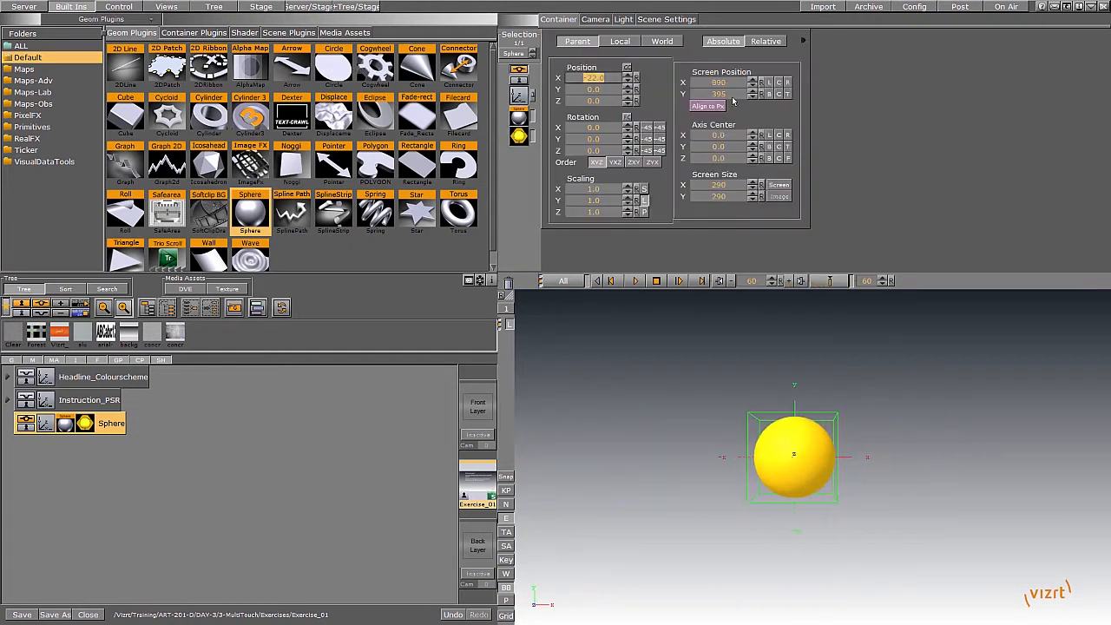
pyautogui.click(636, 78)
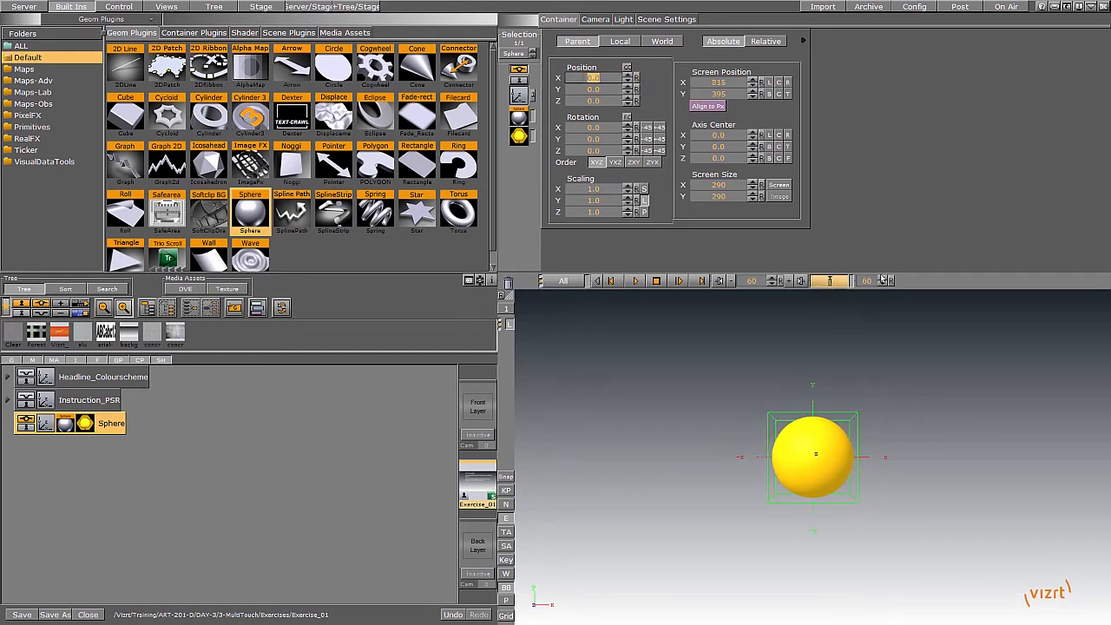
pyautogui.click(829, 280)
# Step: Add an empty group container below the Sphere container and name it Button
pyautogui.moveTo(234, 308); pyautogui.dragTo(30, 446)
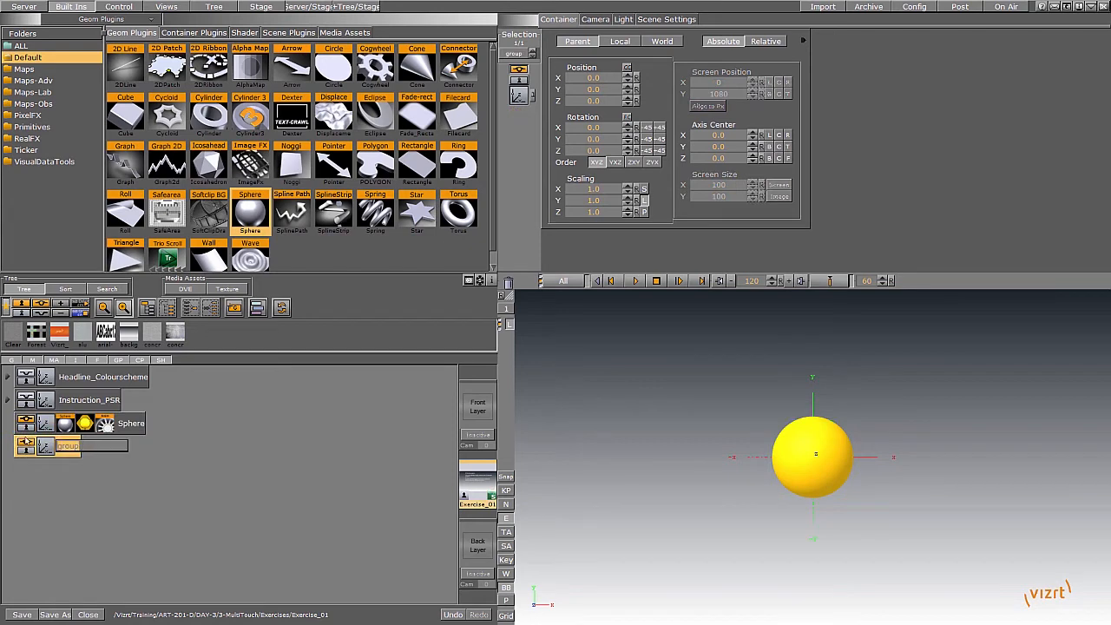
pyautogui.write('H')
pyautogui.press('Return')
# Step: Add a Rectangle geometry inside the Button container and lower the Button container to Y position -109
pyautogui.click(196, 33)
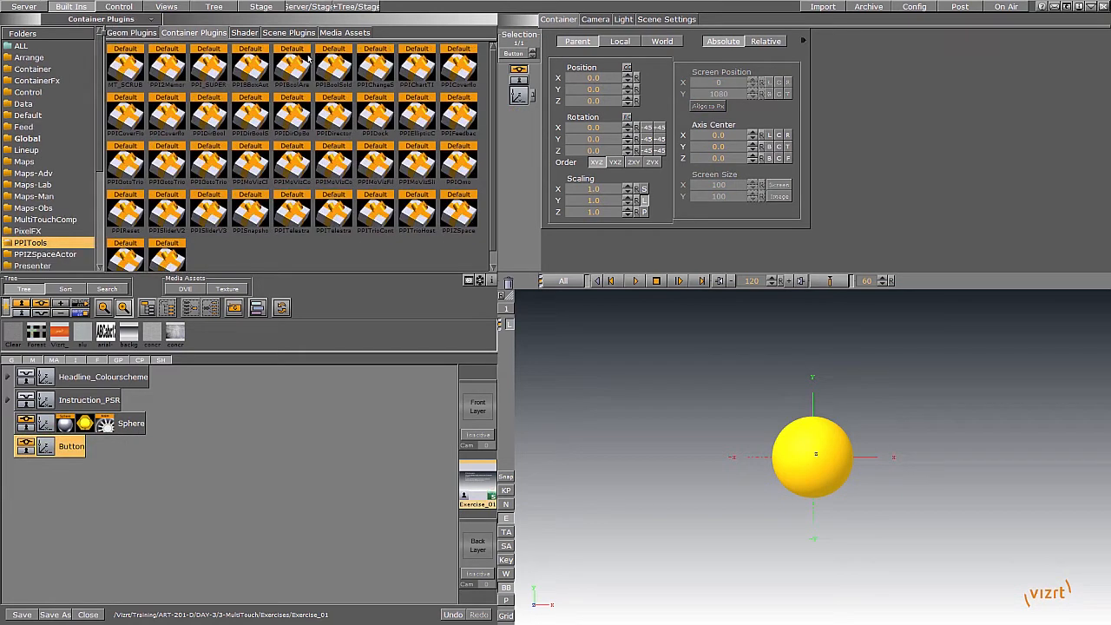
pyautogui.click(145, 34)
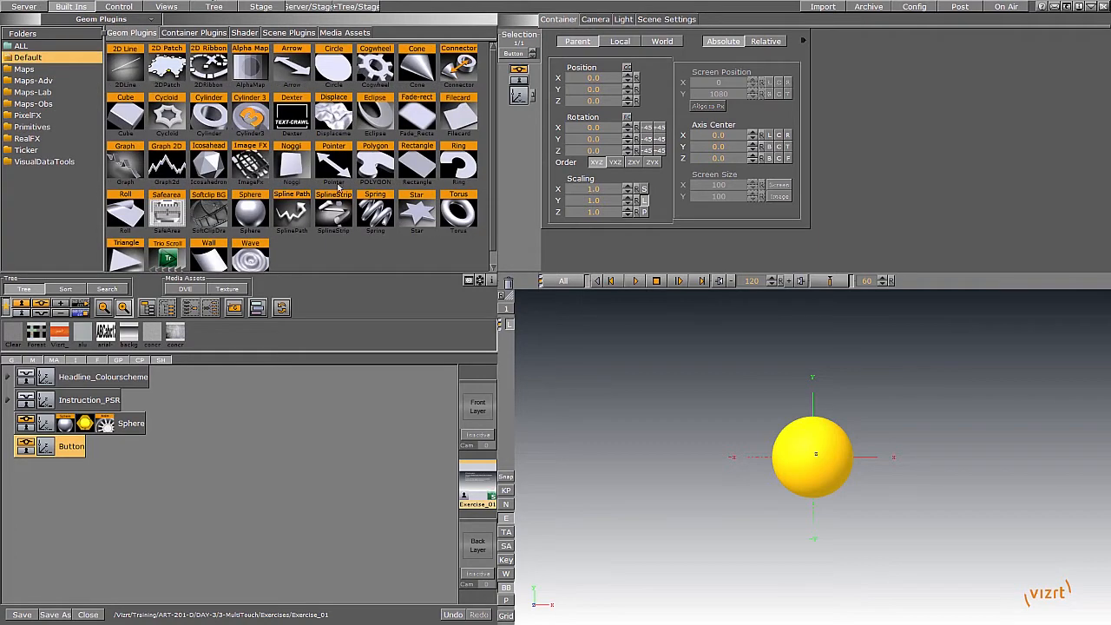
pyautogui.moveTo(417, 165); pyautogui.dragTo(127, 448)
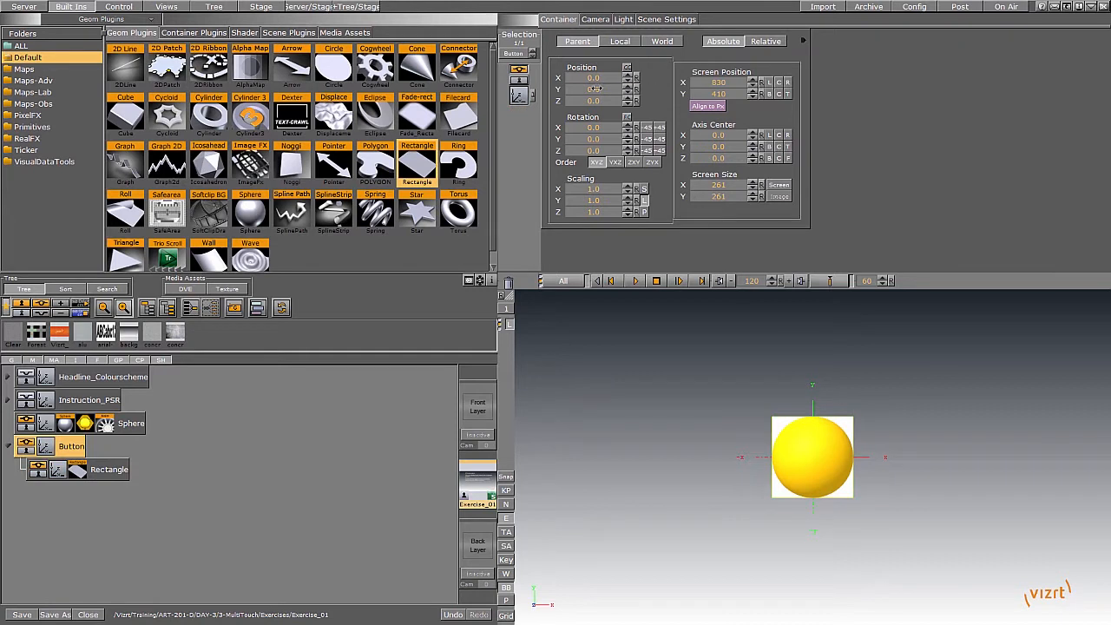
pyautogui.moveTo(596, 89); pyautogui.dragTo(508, 89)
# Step: Set the rectangle's height to 47 and add a material to it
pyautogui.click(78, 469)
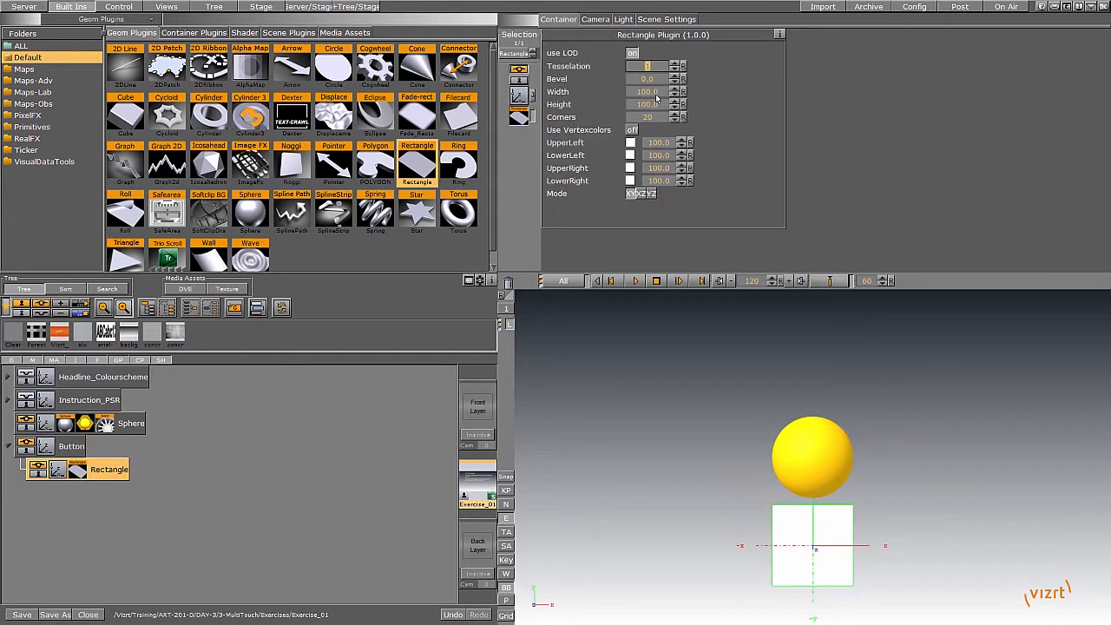
pyautogui.moveTo(650, 104); pyautogui.dragTo(601, 127)
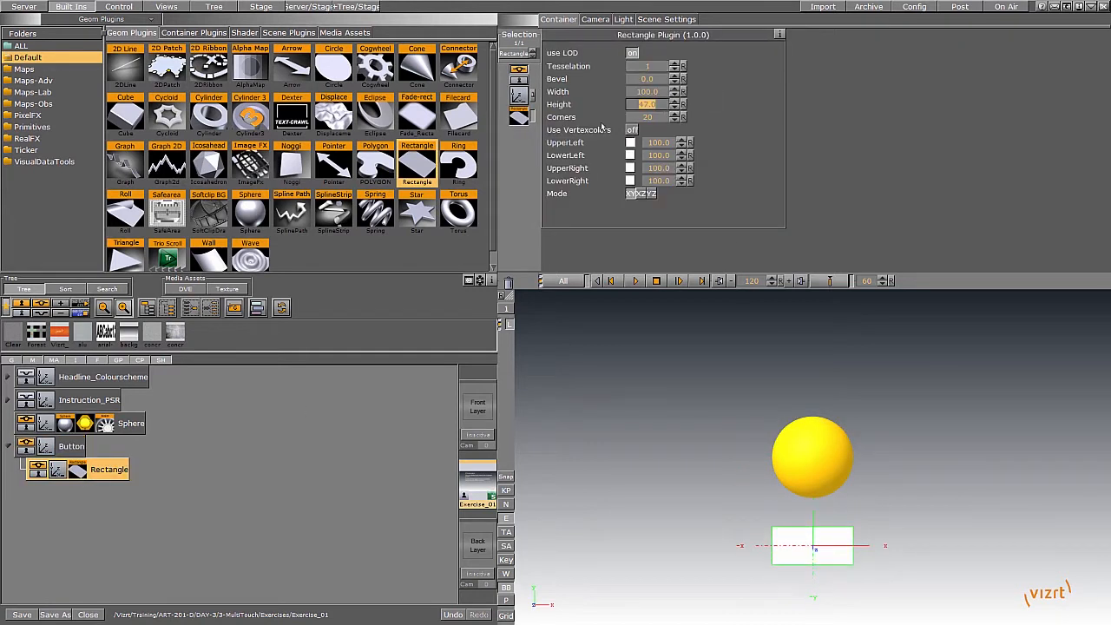
pyautogui.rightClick(99, 473)
pyautogui.click(139, 290)
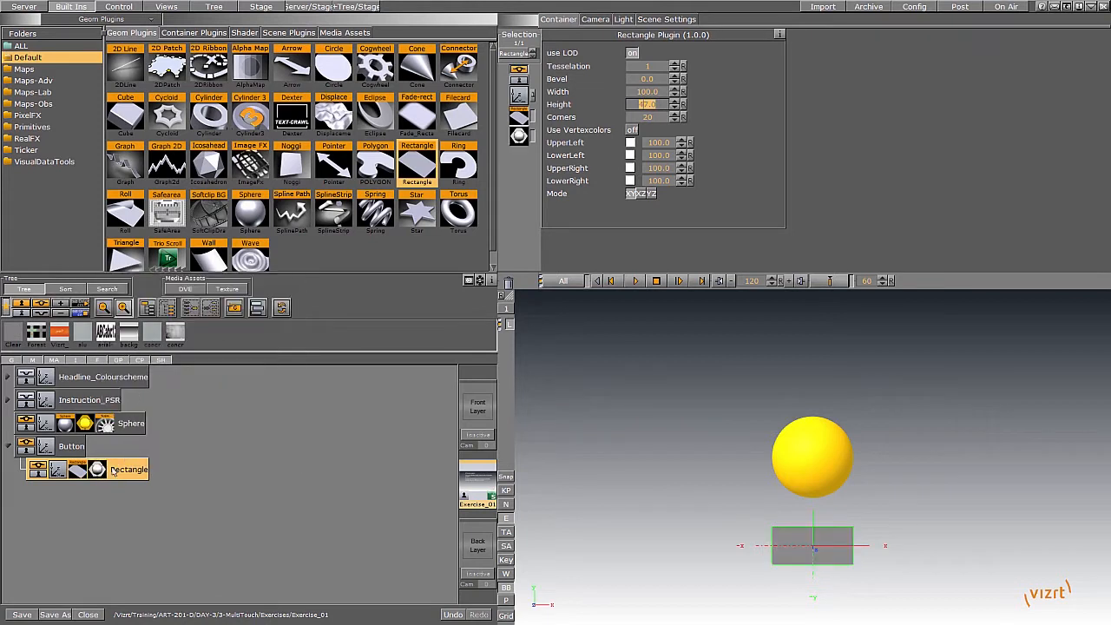
# Step: Make the rectangle black by setting its material's diffuse color to RGB 0, 0, 0
pyautogui.click(96, 469)
pyautogui.click(630, 38)
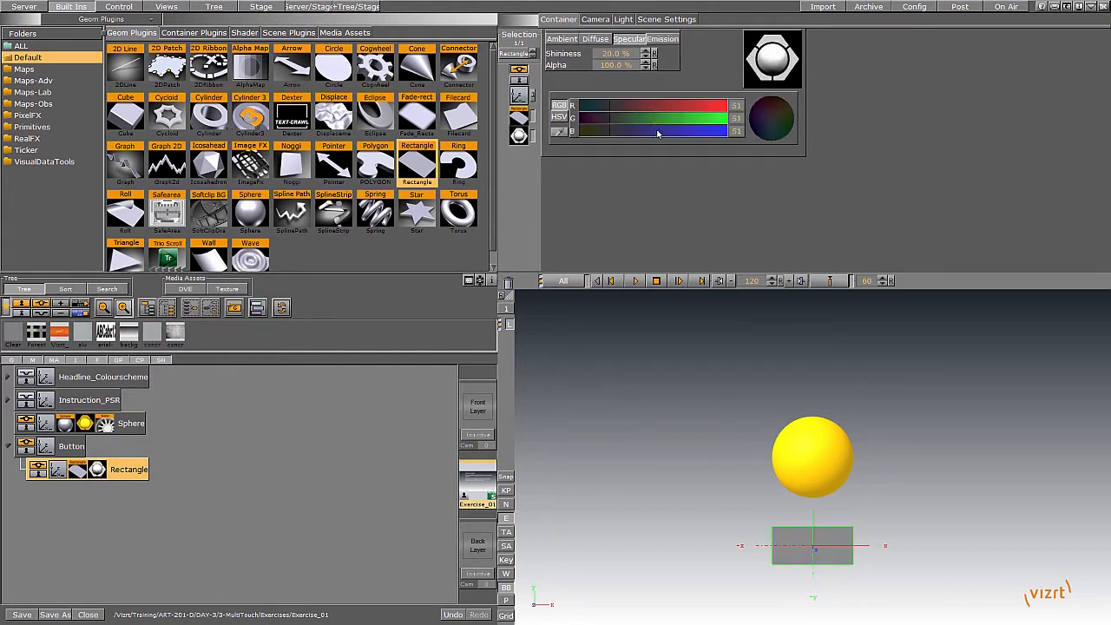
pyautogui.click(606, 19)
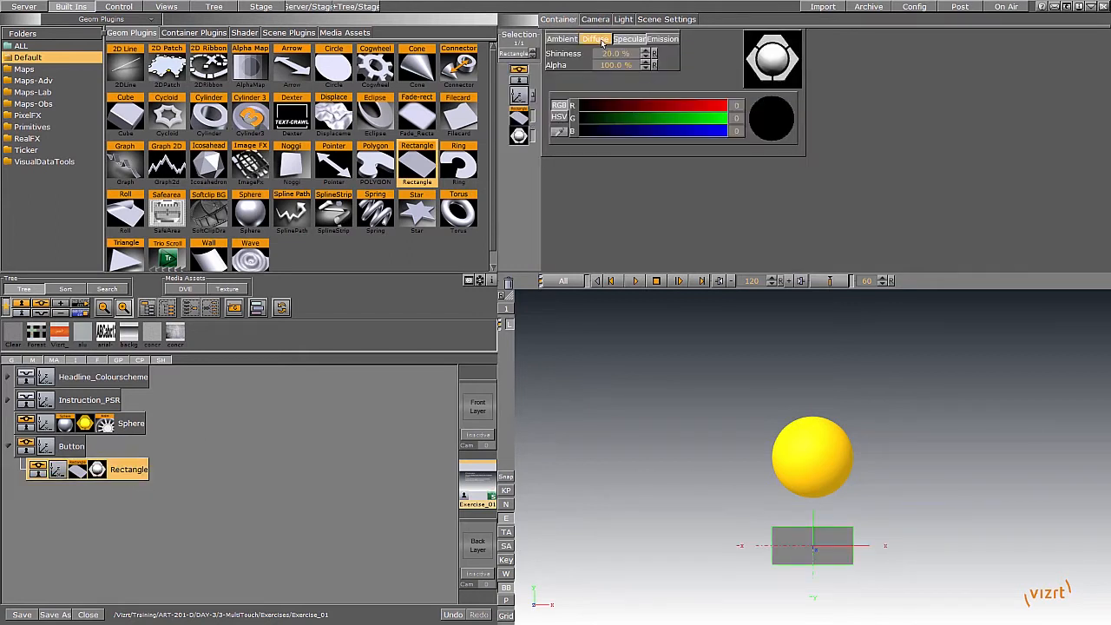
pyautogui.click(597, 39)
pyautogui.moveTo(622, 117); pyautogui.dragTo(556, 119, button='middle')
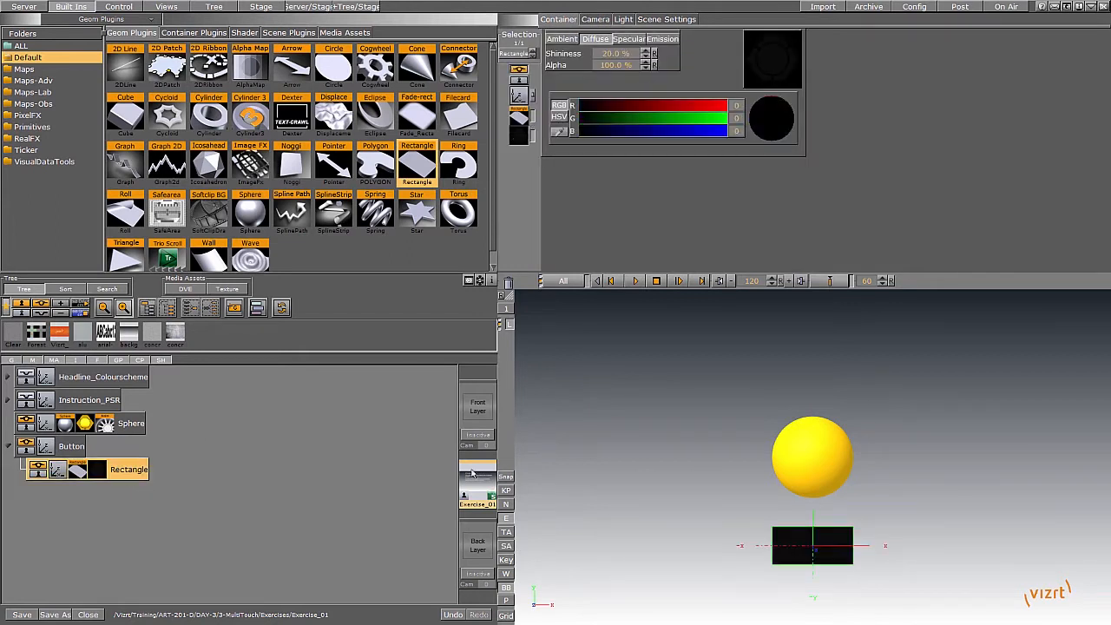
# Step: Rename the Rectangle container as button_open_close
pyautogui.doubleClick(135, 474)
pyautogui.write('bg')
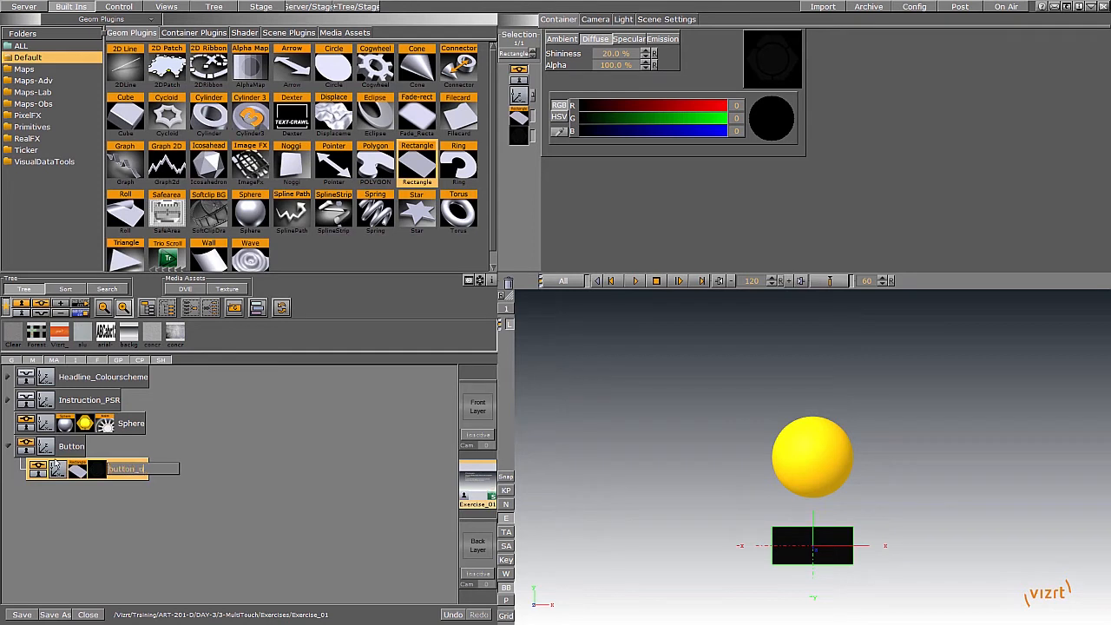
pyautogui.write('tton_open_close')
pyautogui.press('Return')
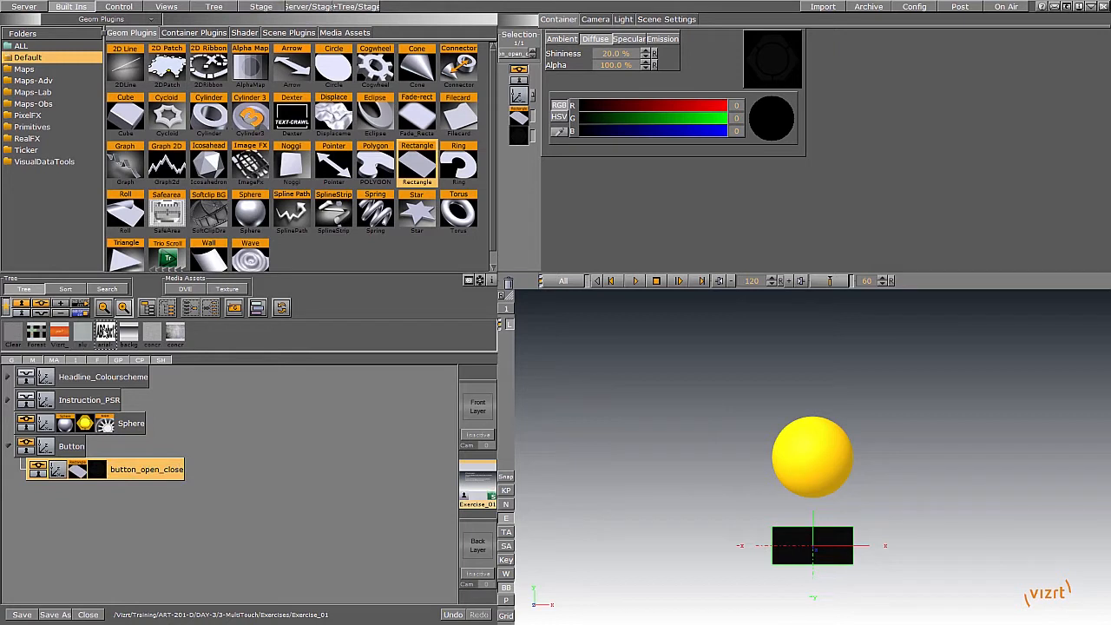
# Step: Add an arial-bold text inside the Button container reading "ball", centered horizontally and vertically
pyautogui.moveTo(105, 333); pyautogui.dragTo(87, 495)
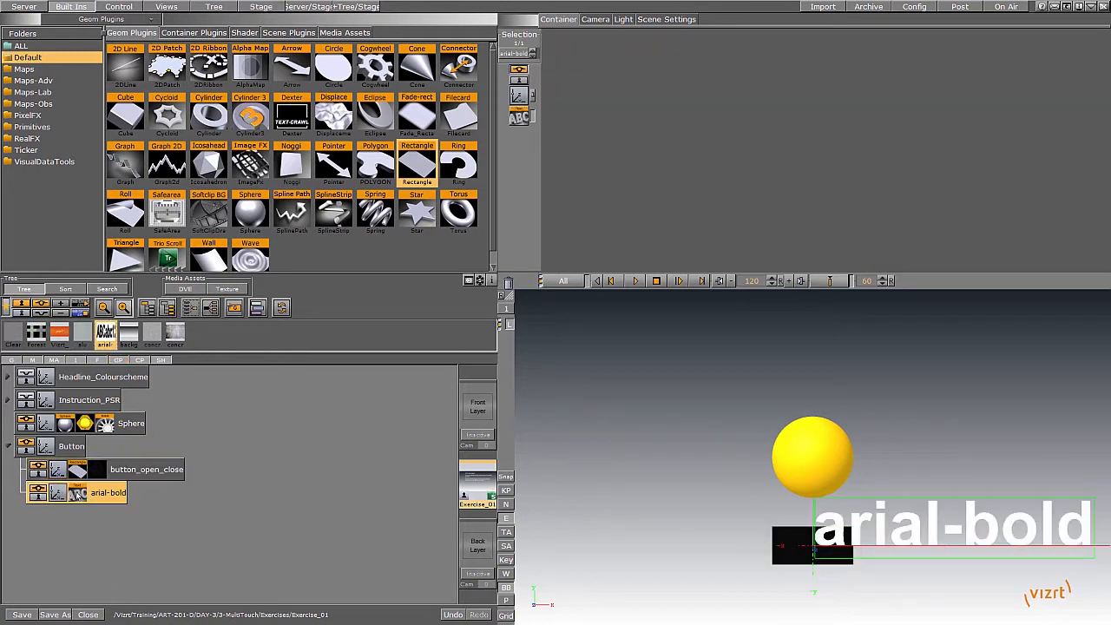
pyautogui.click(518, 116)
pyautogui.write('b')
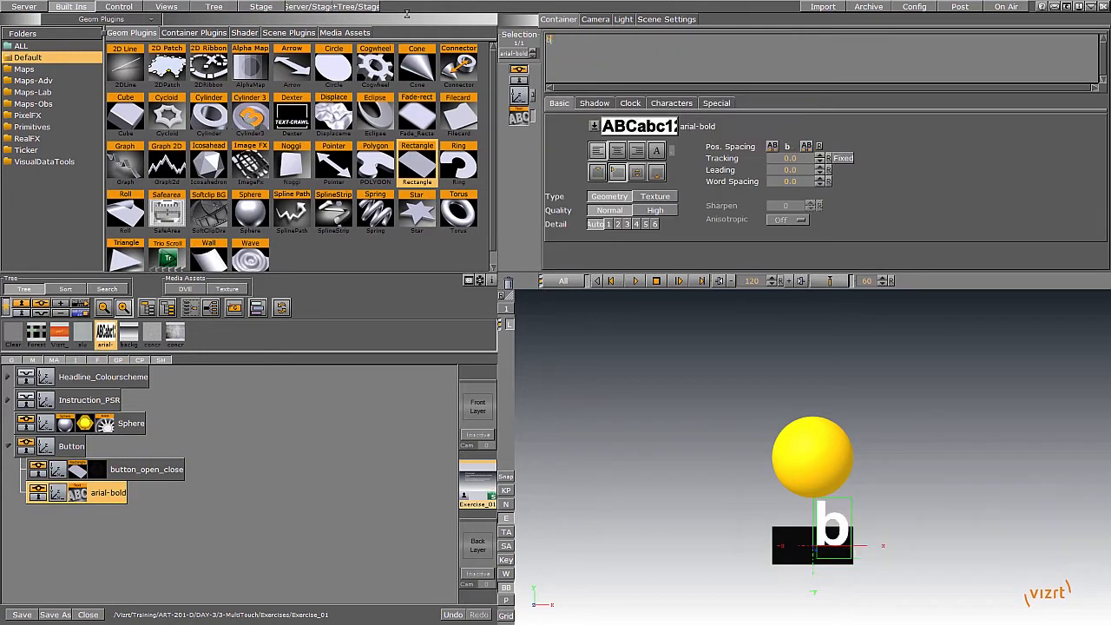
pyautogui.write('all')
pyautogui.click(637, 173)
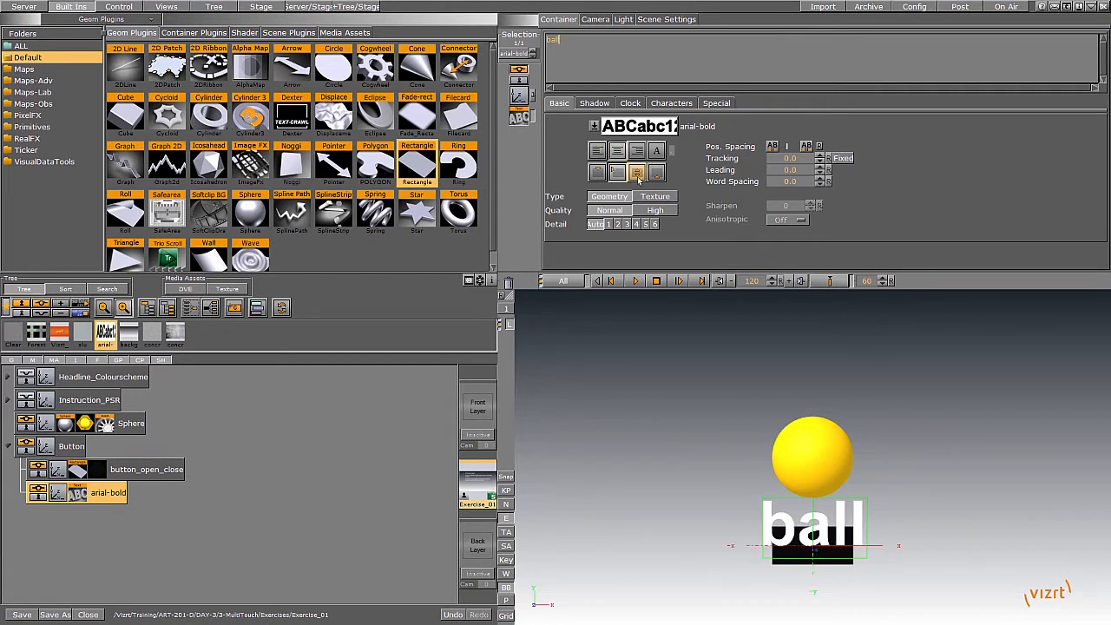
# Step: Scale the "ball" text to 0.48 and move it in front of the rectangle at Z position 1.0
pyautogui.click(520, 95)
pyautogui.moveTo(593, 189); pyautogui.dragTo(566, 180)
pyautogui.click(627, 98)
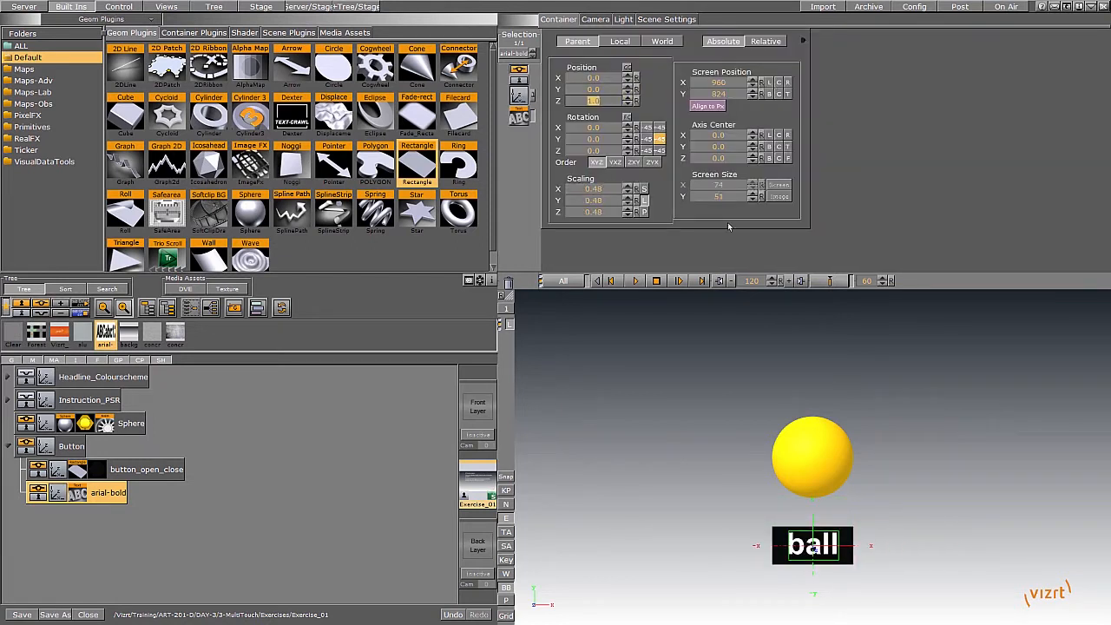
# Step: Collapse the Button container and apply the PPIDirDpBool plugin from the PPITools folder to it
pyautogui.click(6, 447)
pyautogui.click(71, 446)
pyautogui.click(193, 32)
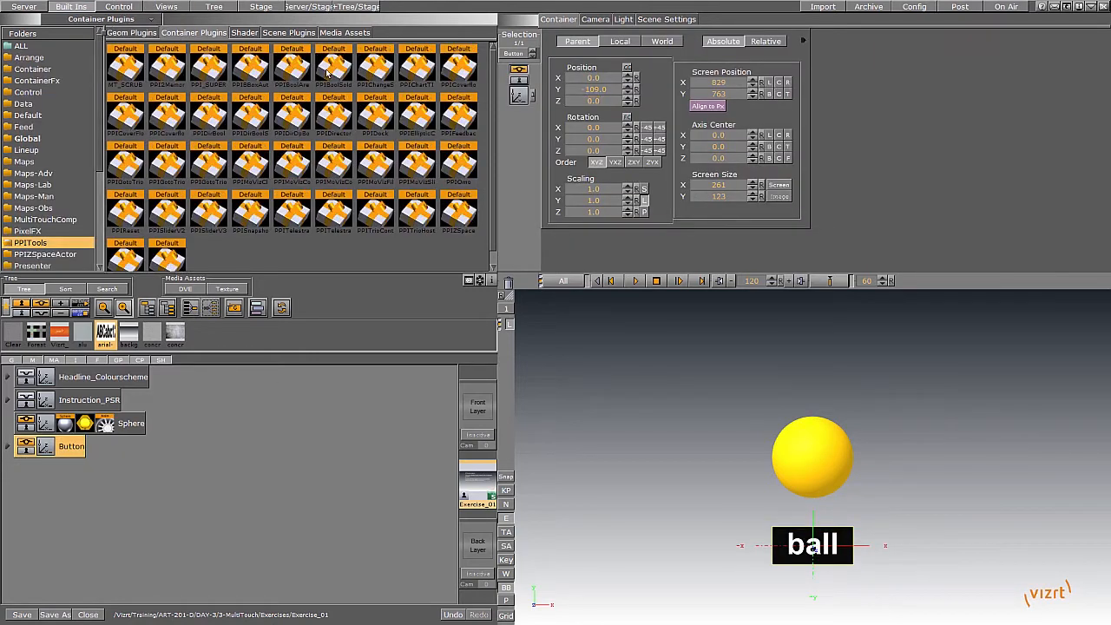
pyautogui.click(221, 68)
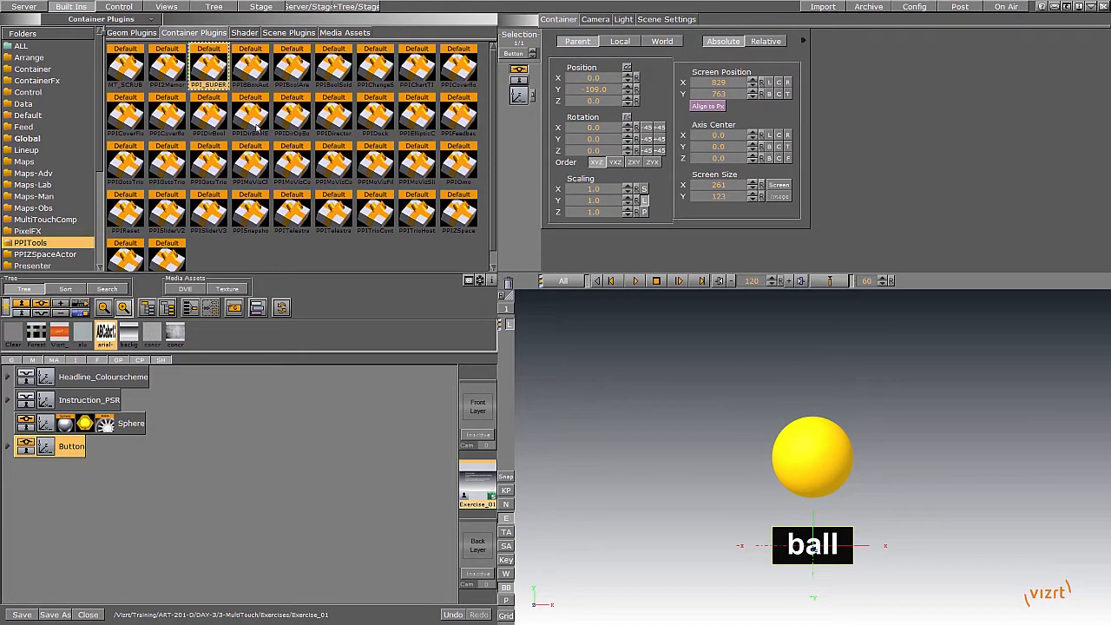
pyautogui.click(291, 114)
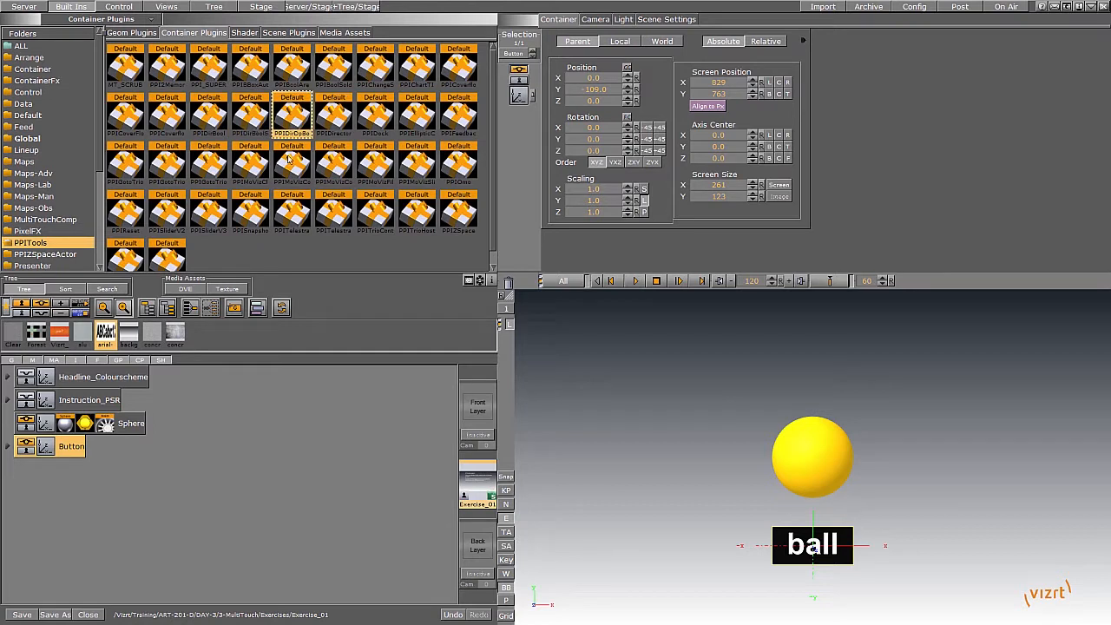
pyautogui.moveTo(291, 115); pyautogui.dragTo(62, 458)
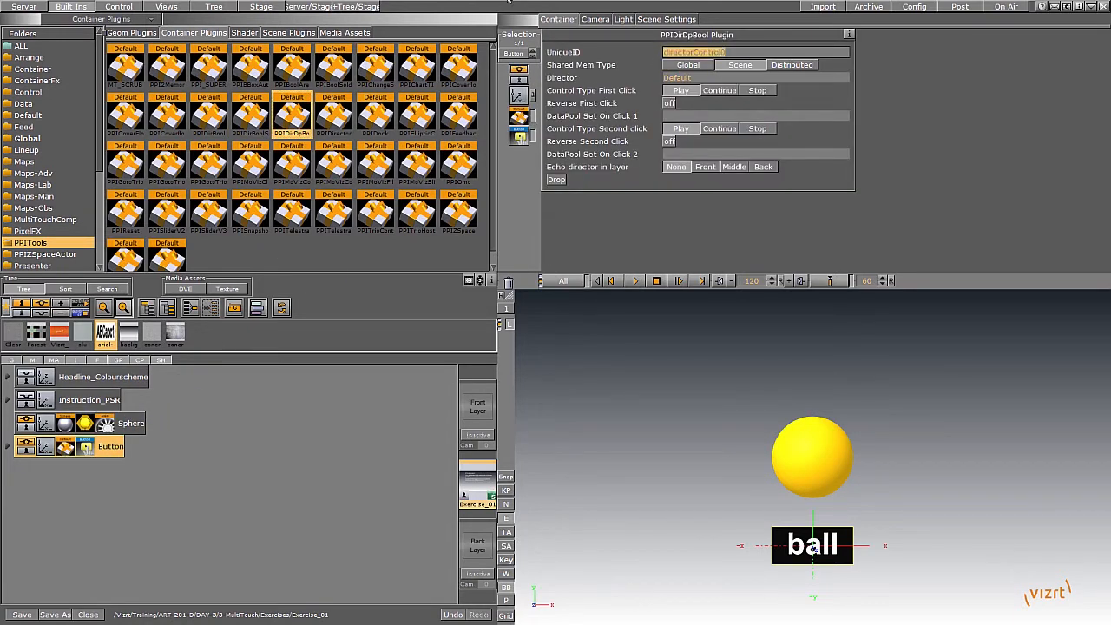
# Step: Rename the Default director on the stage as BALL
pyautogui.click(260, 7)
pyautogui.click(55, 57)
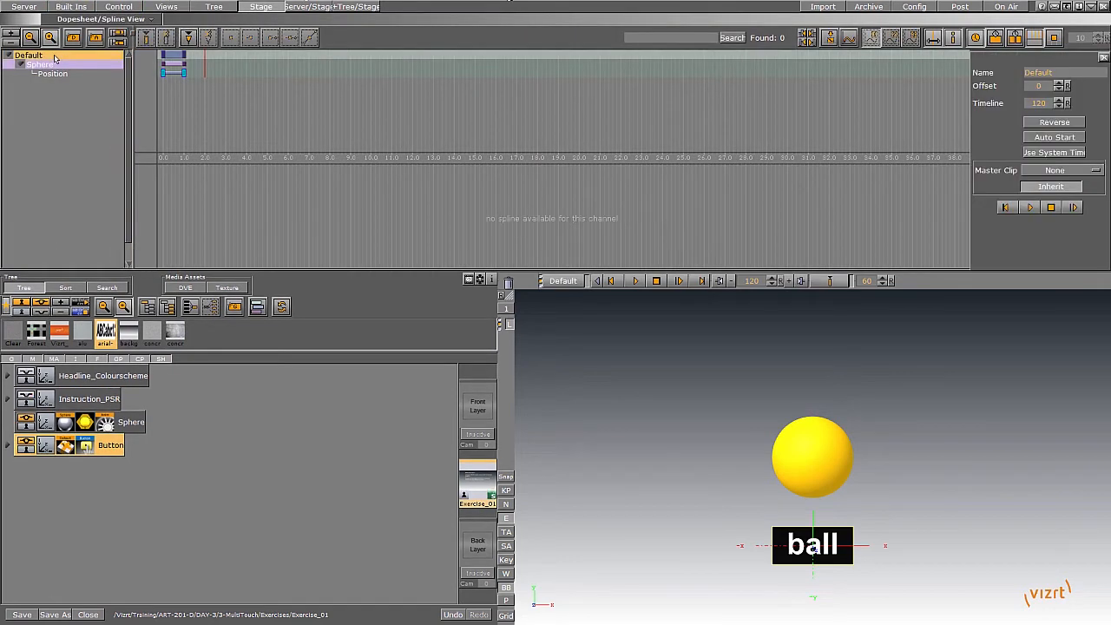
pyautogui.rightClick(55, 59)
pyautogui.rightClick(99, 57)
pyautogui.click(115, 64)
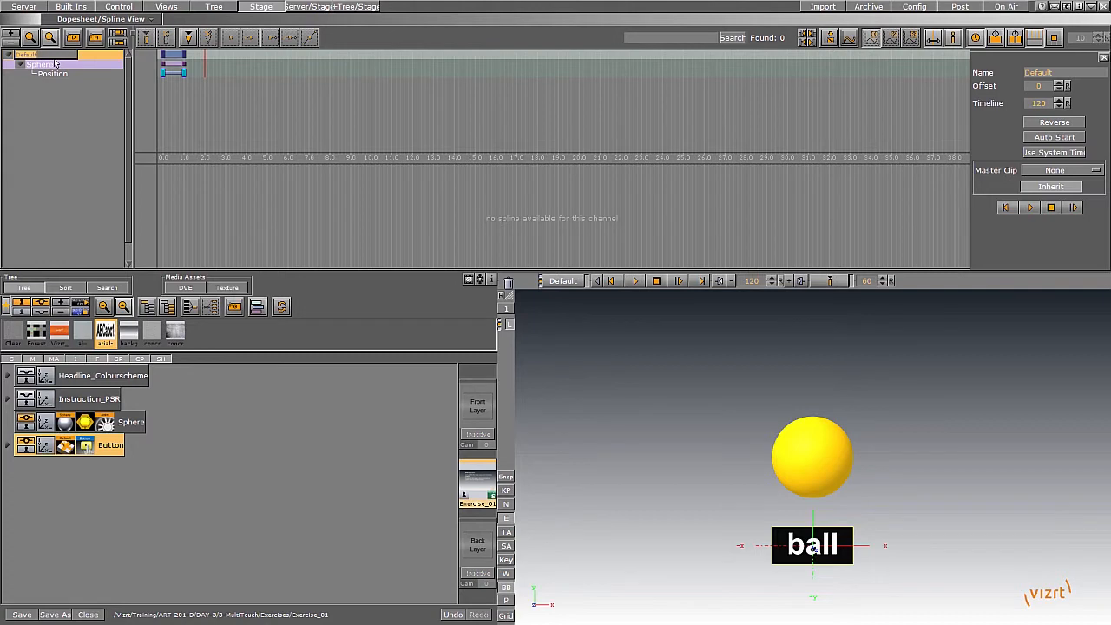
pyautogui.write('baLL')
pyautogui.press('Return')
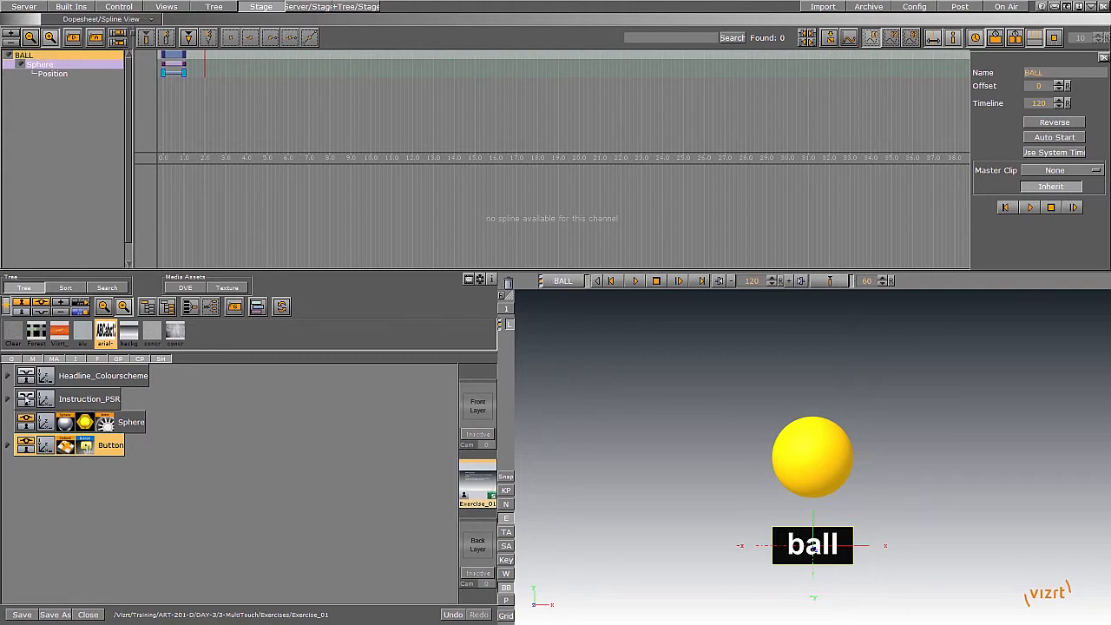
# Step: Set the director of the Button container's PPIDirDpBool plugin to BALL
pyautogui.click(67, 448)
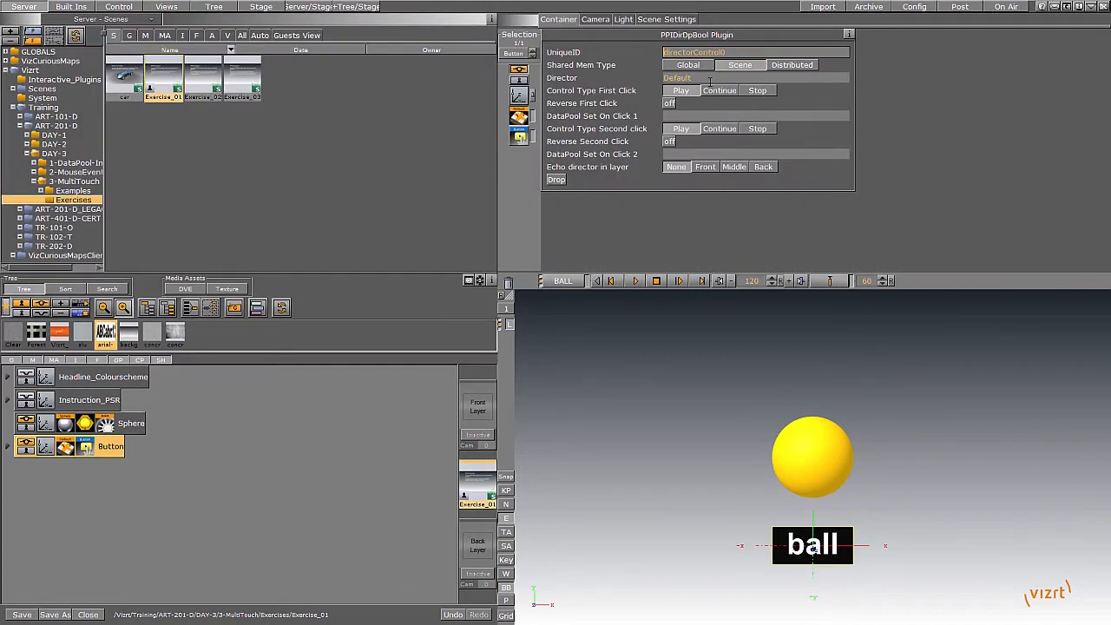
pyautogui.write('BALL')
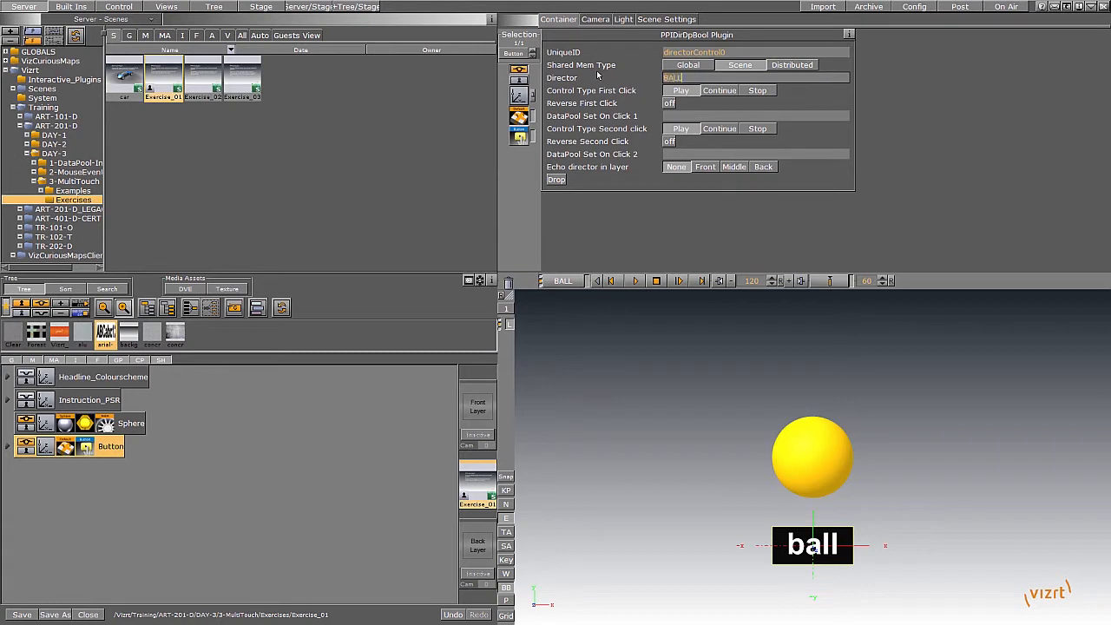
pyautogui.press('Return')
# Step: Trigger the button once and set its second click to Continue with reverse on
pyautogui.click(812, 549)
pyautogui.click(669, 141)
pyautogui.click(726, 129)
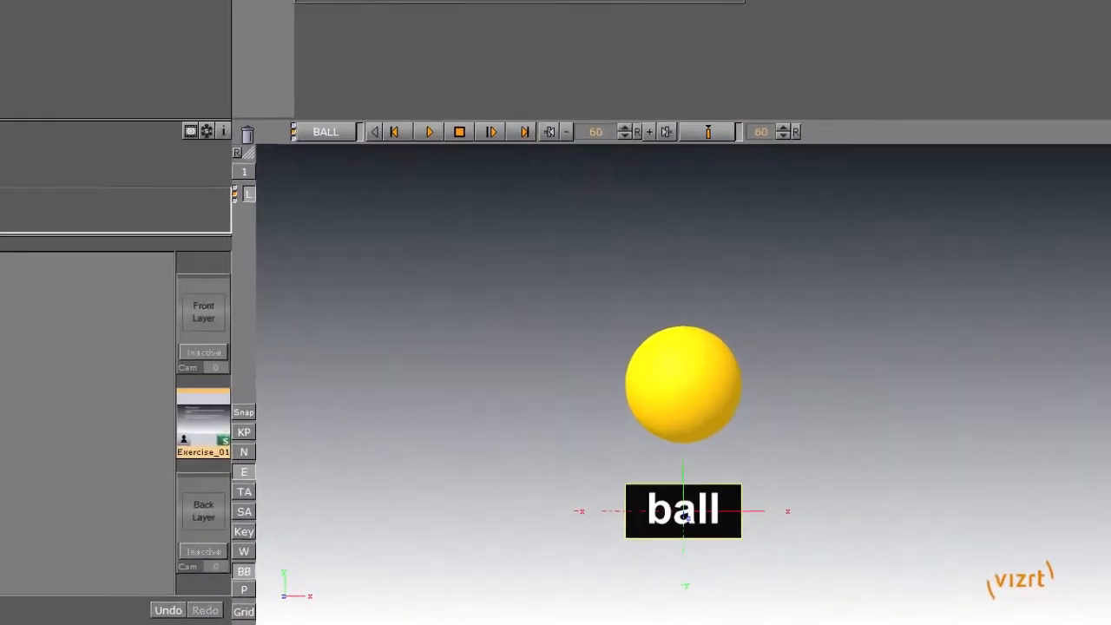
# Step: Test the "ball" button in the scene by triggering the ball's movement across the screen and back
pyautogui.click(813, 545)
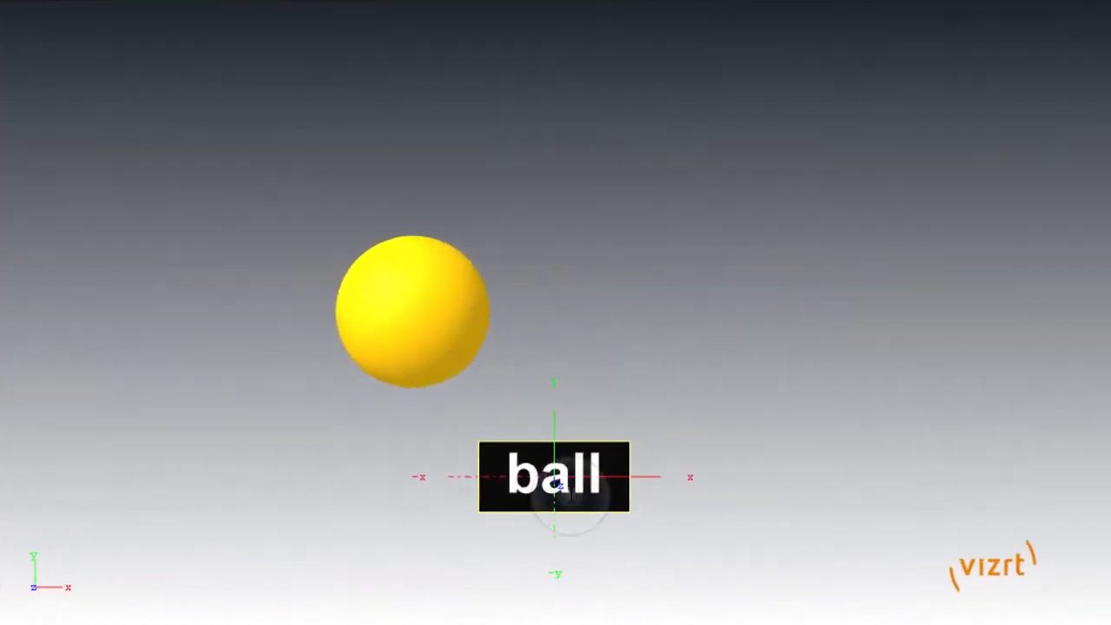
pyautogui.click(556, 478)
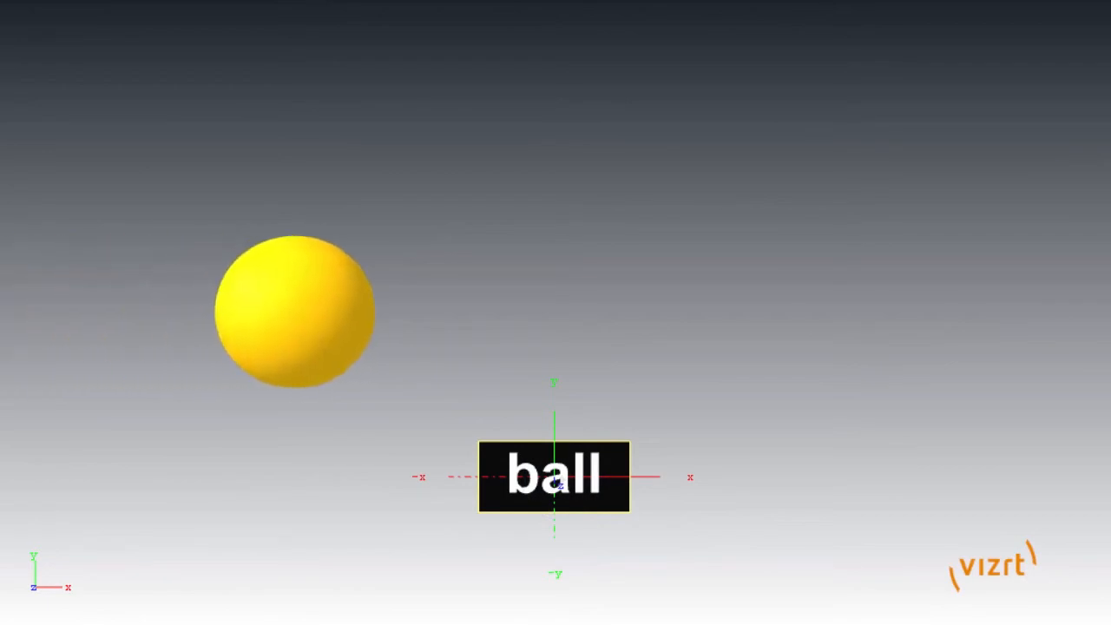
pyautogui.click(556, 477)
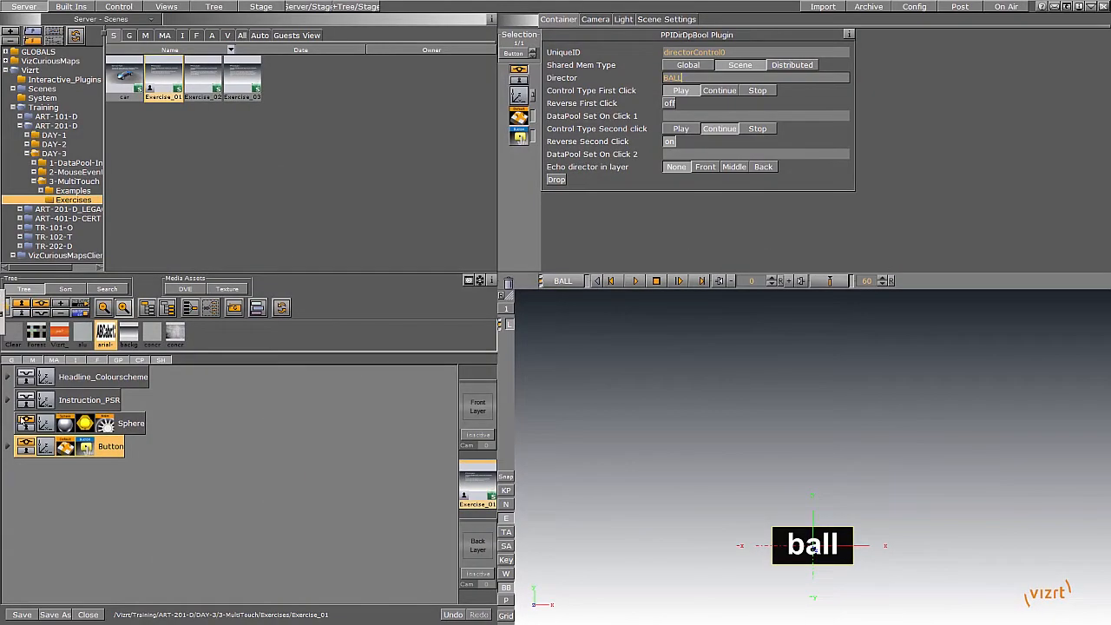
# Step: Delete the Sphere and Button containers and make the Headline_Colourscheme and Instruction_PSR containers visible again
pyautogui.click(132, 423)
pyautogui.keyDown('ctrl'); pyautogui.click(105, 446); pyautogui.keyUp('ctrl')
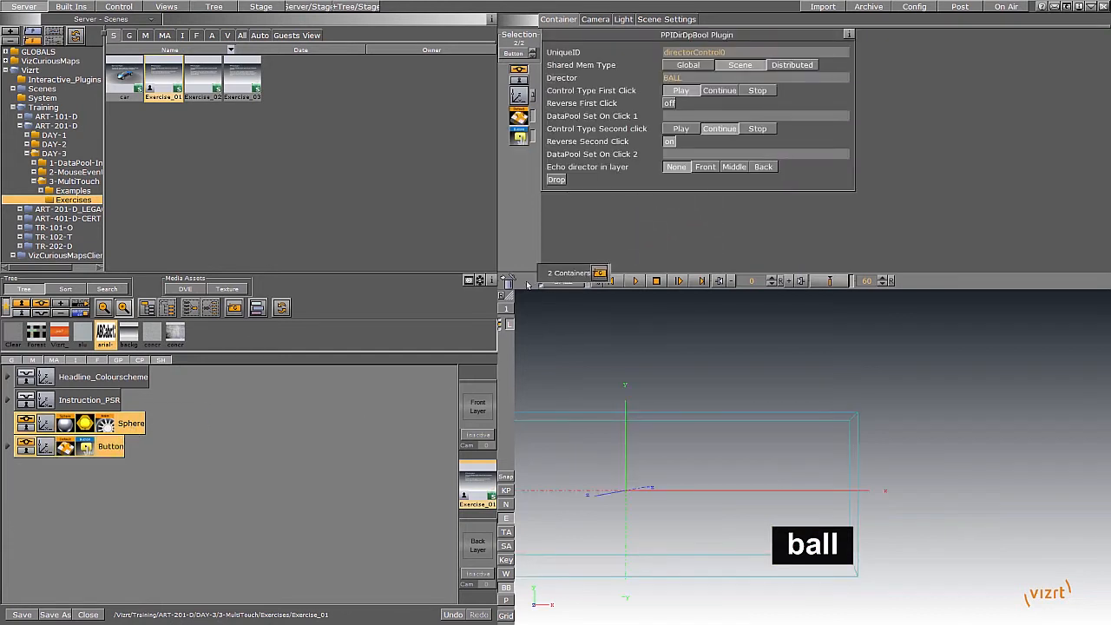
pyautogui.press('Delete')
pyautogui.click(29, 395)
pyautogui.click(28, 373)
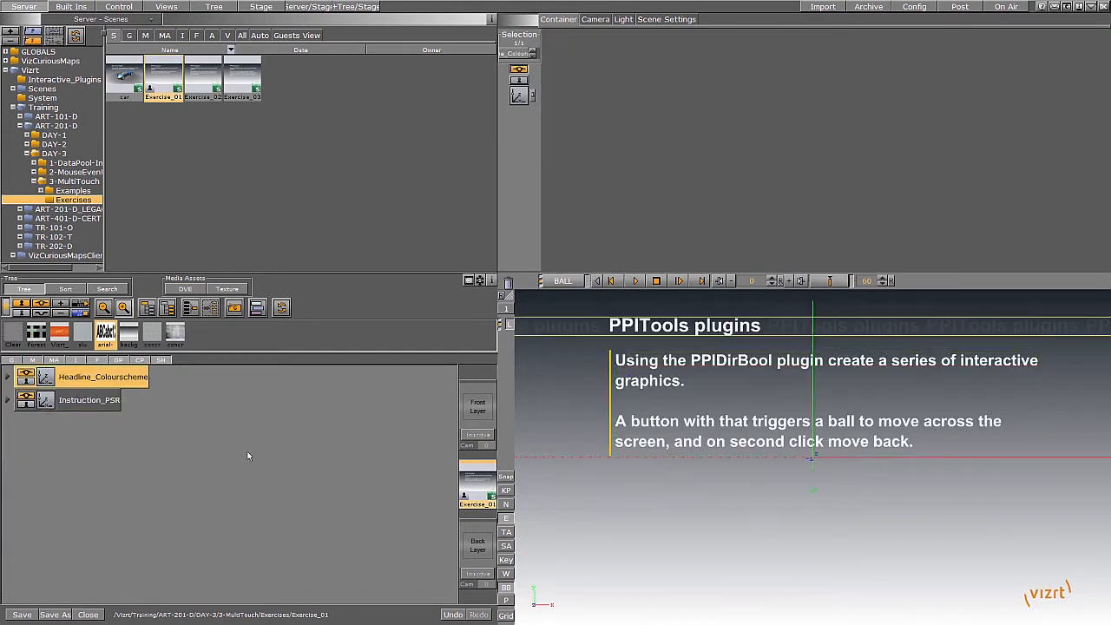
# Step: Close Exercise_01, open the Exercise_02 scene, and hide its Headline_Colourscheme and Instruction_PSR containers
pyautogui.click(88, 614)
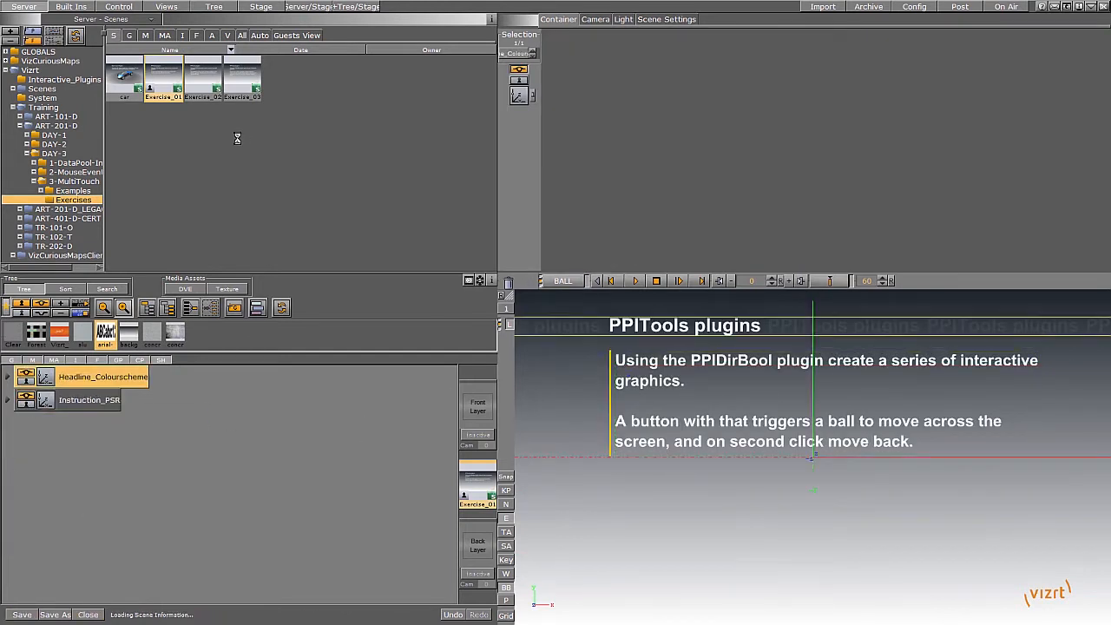
pyautogui.doubleClick(201, 74)
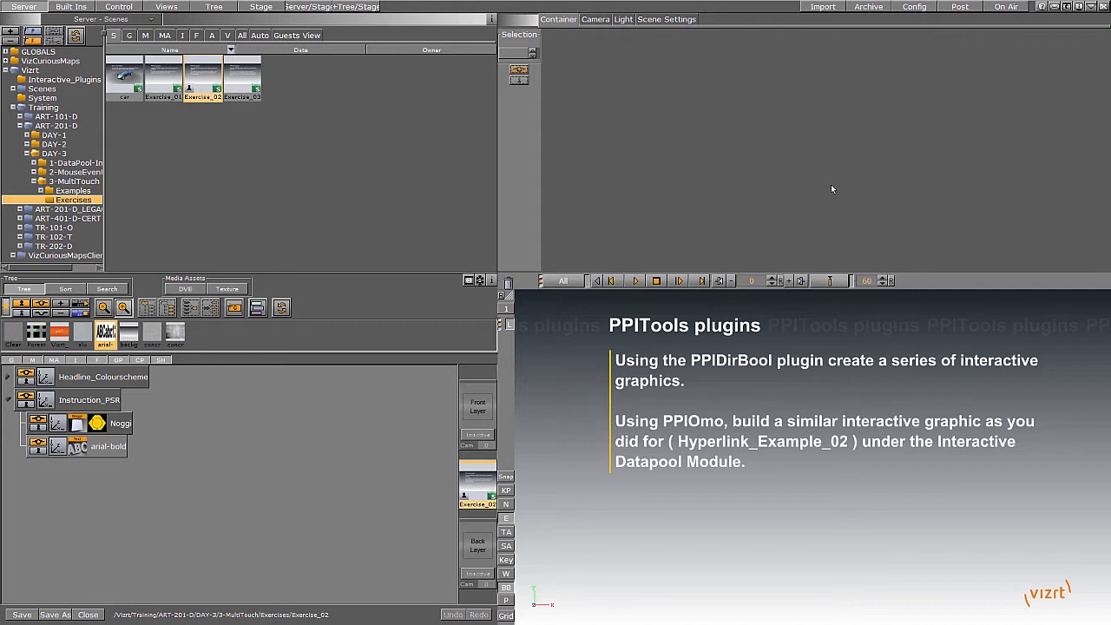
pyautogui.click(7, 400)
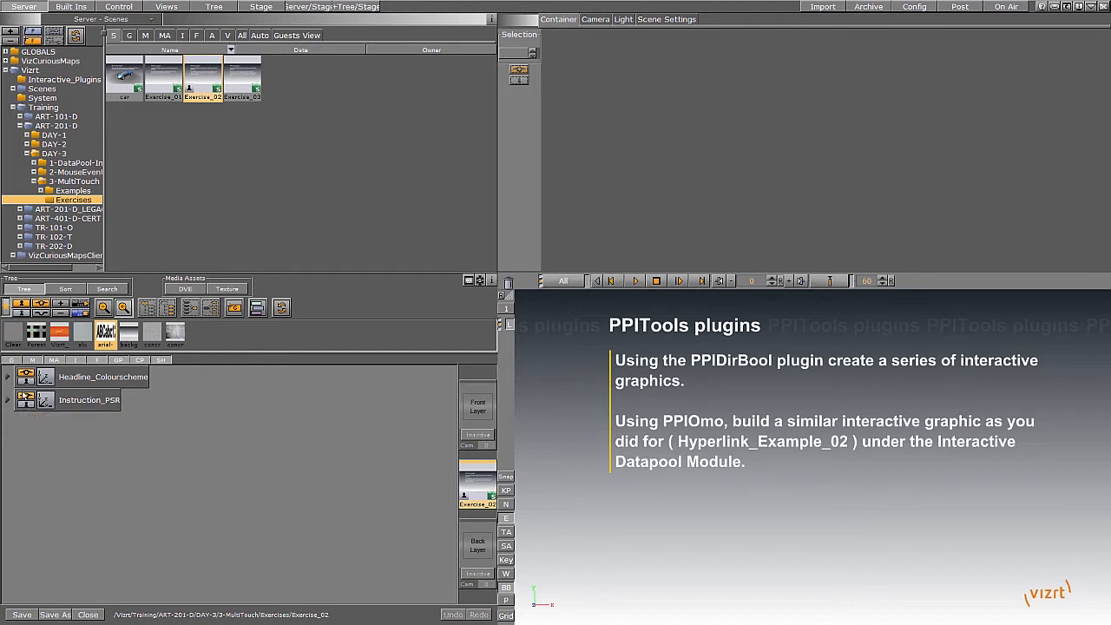
pyautogui.click(25, 395)
pyautogui.click(26, 371)
# Step: Add an empty group container and select the Yemen, United Arab Emirates, Turkey, England, Euro, France and China images in the flags folder
pyautogui.moveTo(234, 307); pyautogui.dragTo(77, 495)
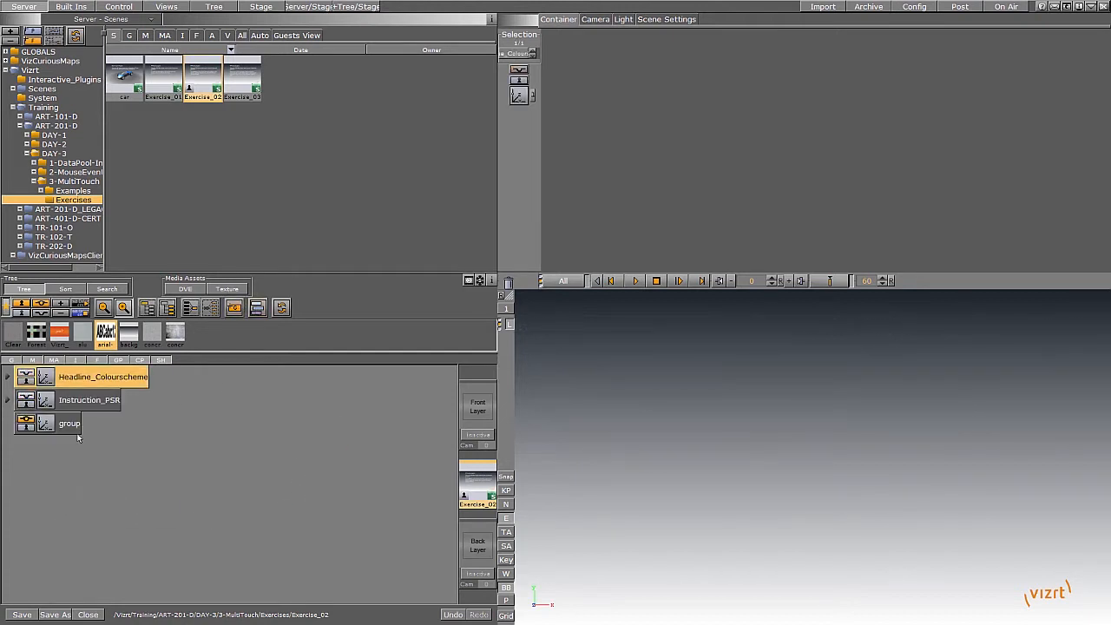
pyautogui.click(73, 424)
pyautogui.click(182, 35)
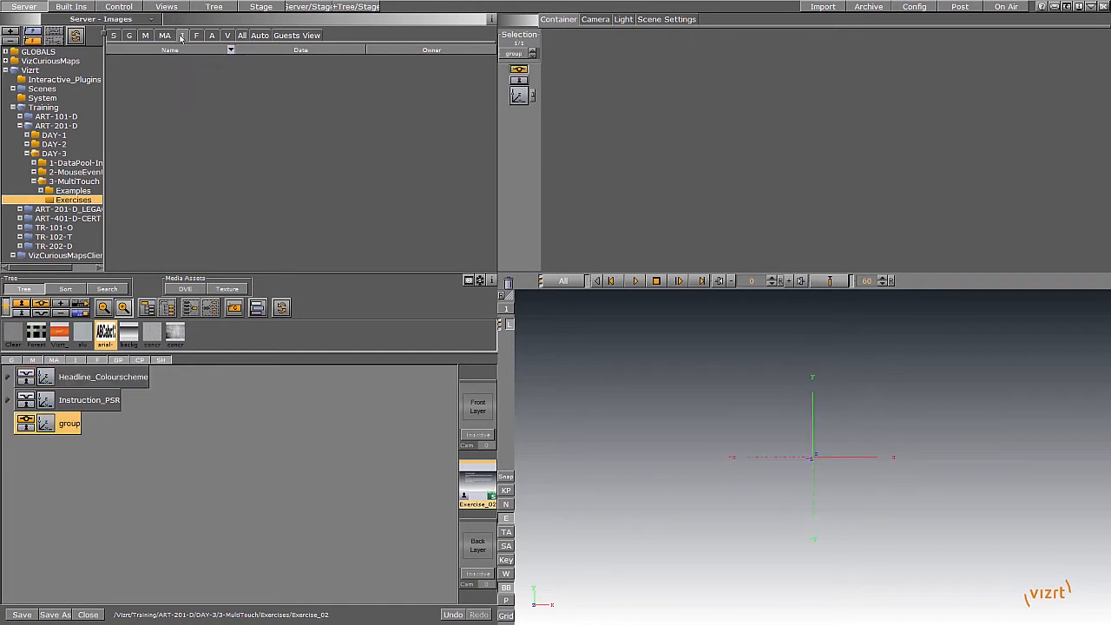
pyautogui.click(181, 36)
pyautogui.click(244, 98)
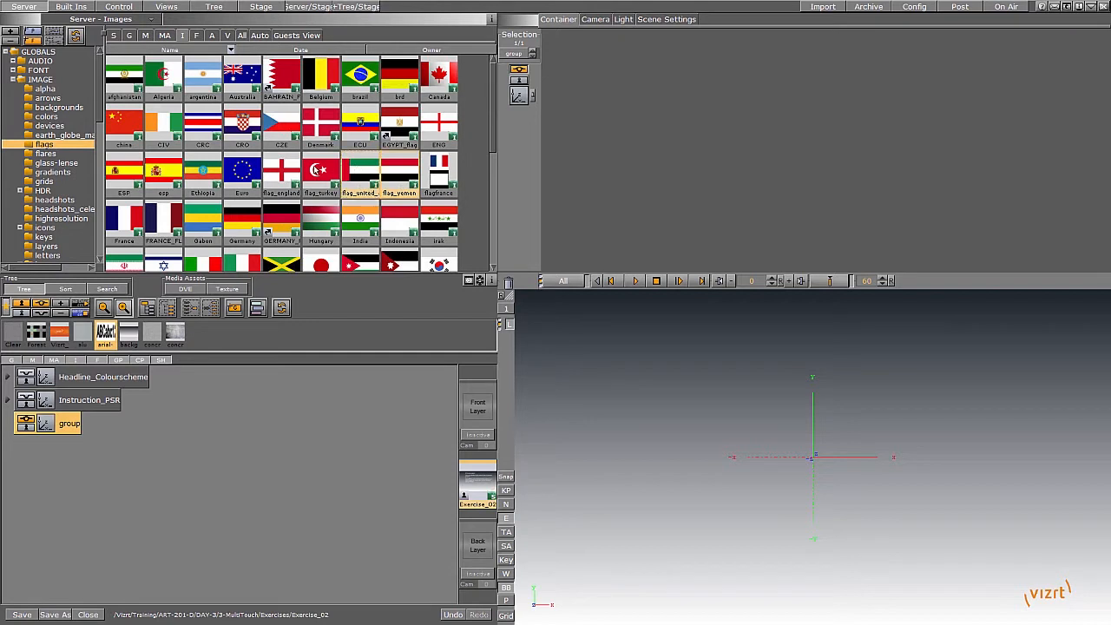
pyautogui.keyDown('ctrl'); pyautogui.click(137, 211); pyautogui.keyUp('ctrl')
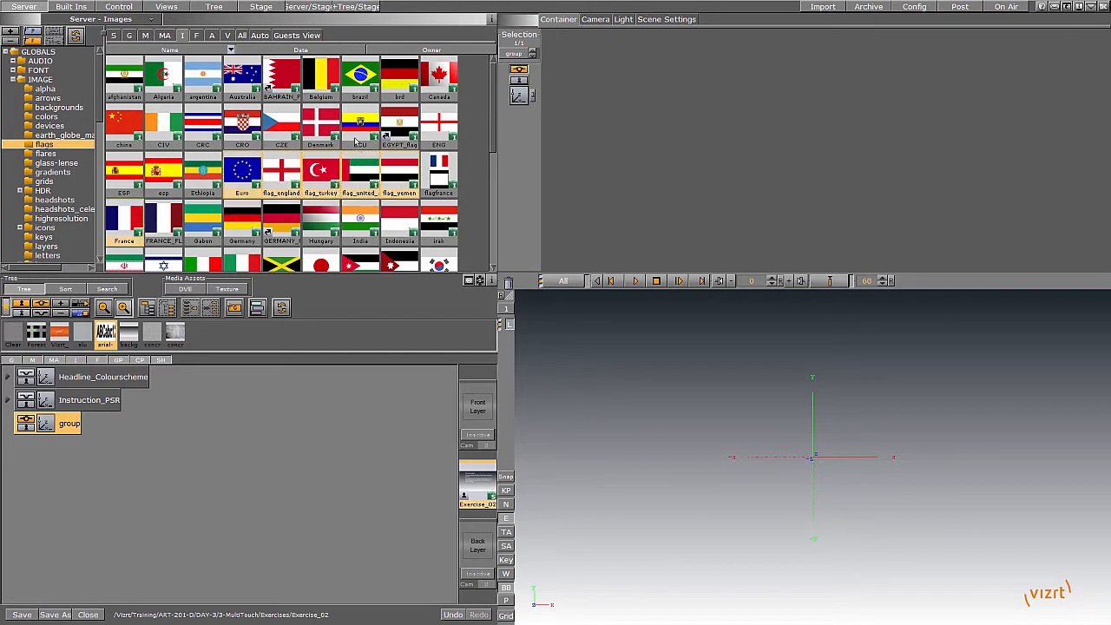
pyautogui.keyDown('ctrl'); pyautogui.click(141, 130); pyautogui.keyUp('ctrl')
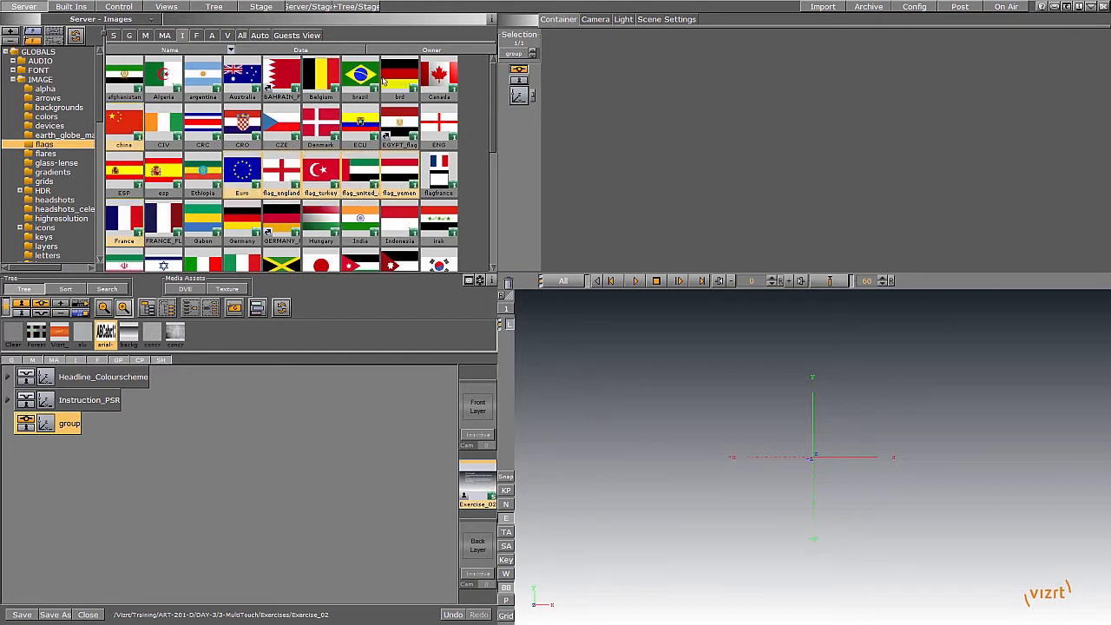
# Step: Place the Belgium flag and the multi-selected flags, including Brazil, as child containers inside the group
pyautogui.moveTo(335, 82); pyautogui.dragTo(153, 425)
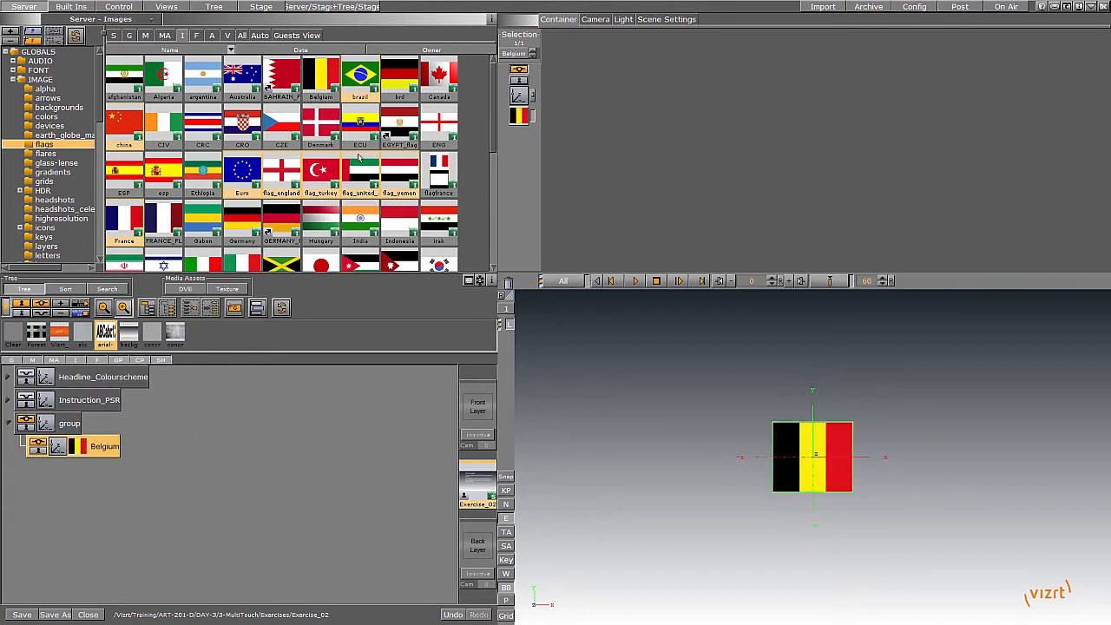
pyautogui.moveTo(365, 76); pyautogui.dragTo(178, 425)
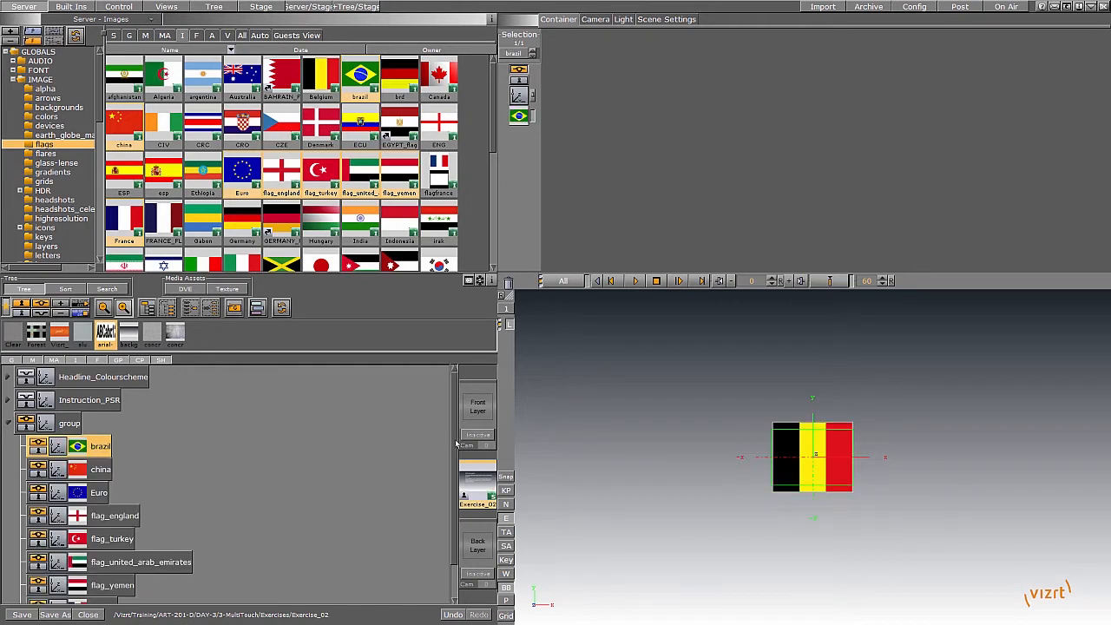
pyautogui.moveTo(456, 444); pyautogui.dragTo(456, 454)
# Step: Rename the group holding the flags as FLAG_OMO
pyautogui.doubleClick(76, 410)
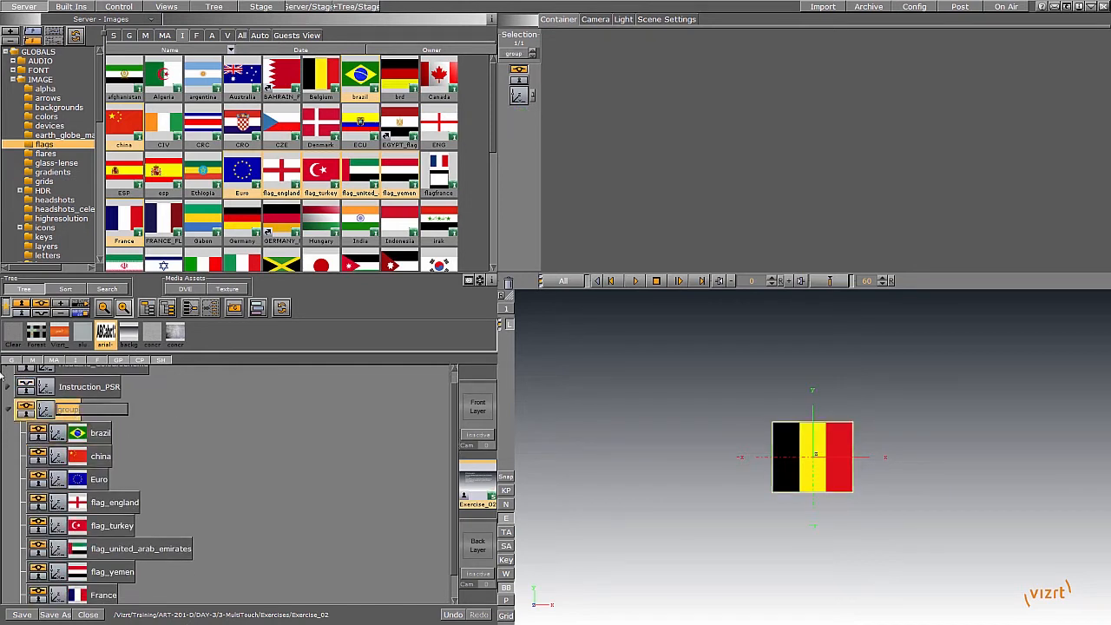
pyautogui.write('fLAG_OMO')
pyautogui.press('Return')
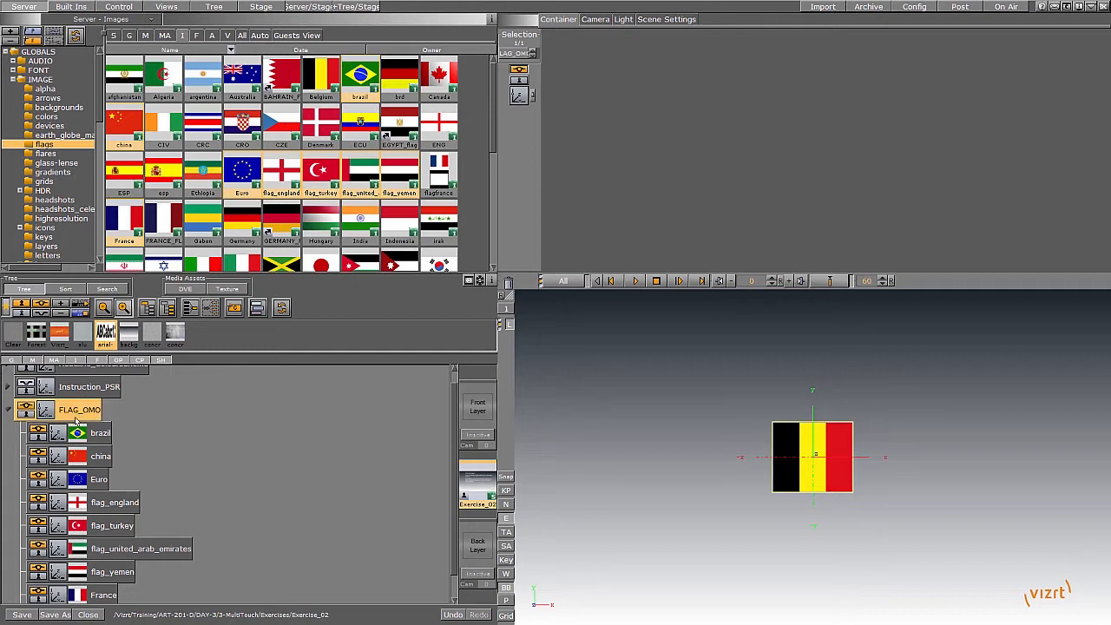
# Step: Apply the Omo plugin from the Tools folder of the container plugins to FLAG_OMO
pyautogui.click(72, 7)
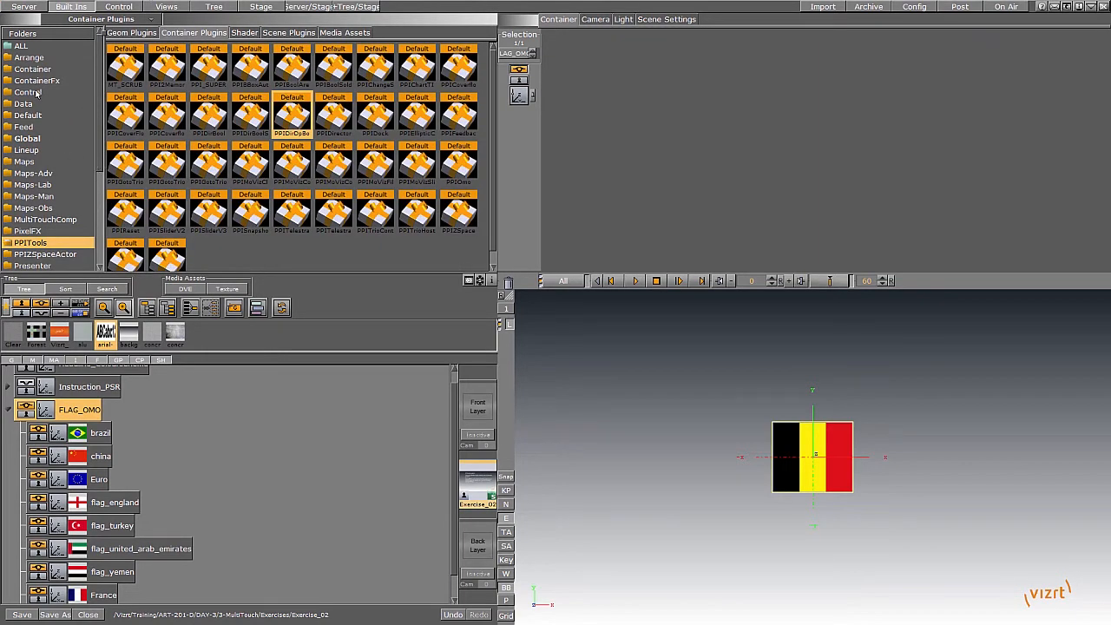
pyautogui.click(30, 139)
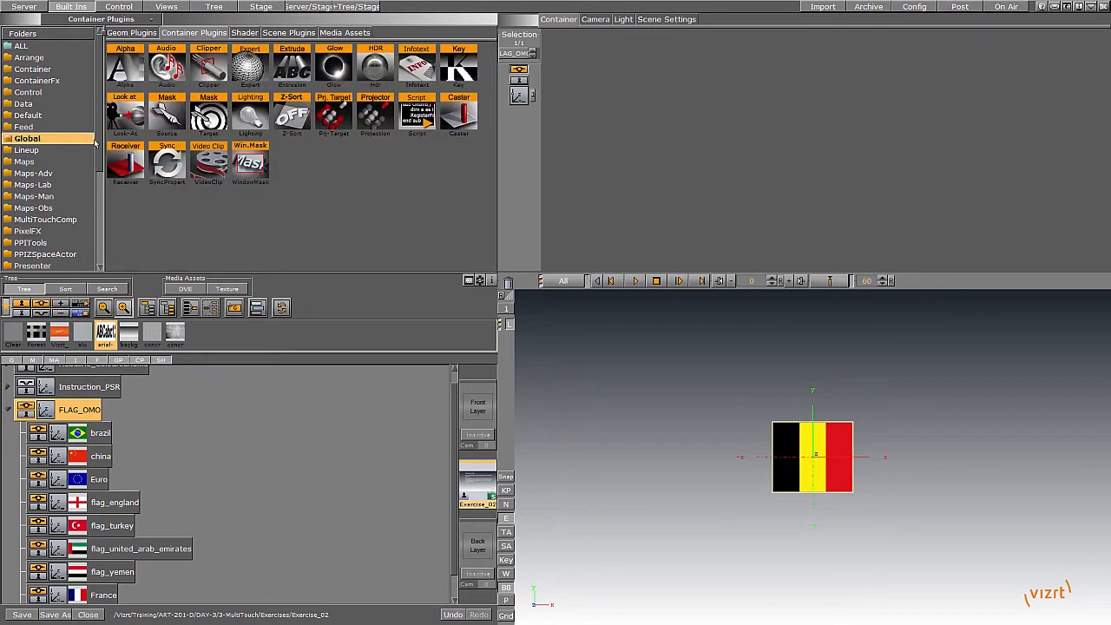
pyautogui.moveTo(98, 148); pyautogui.dragTo(99, 228)
pyautogui.click(39, 230)
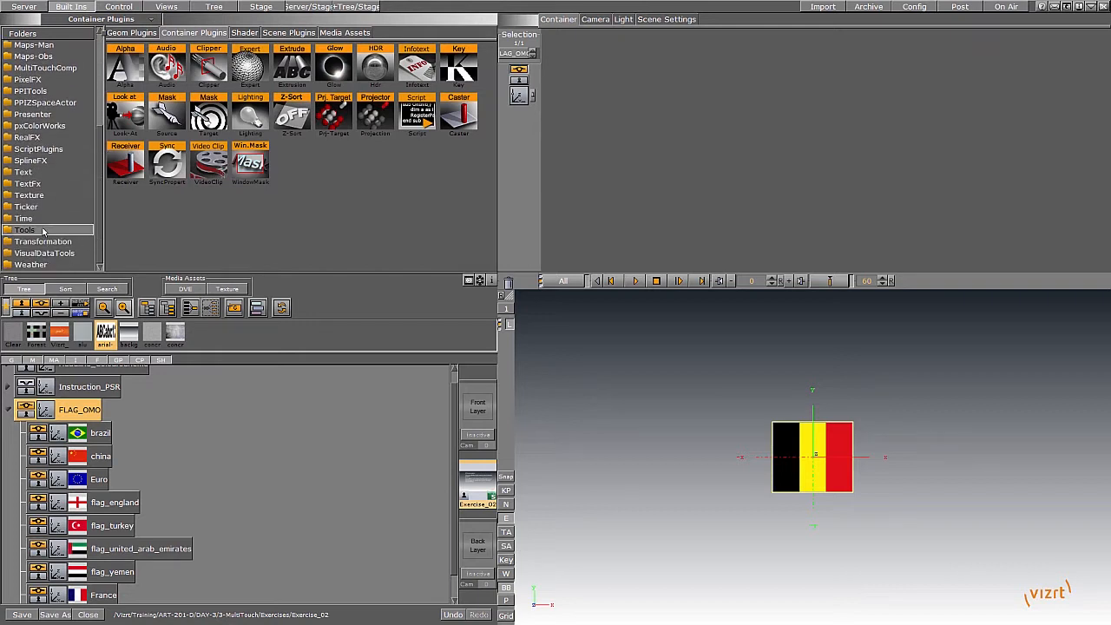
pyautogui.moveTo(250, 163); pyautogui.dragTo(69, 408)
pyautogui.click(67, 408)
# Step: Go through the flag containers inside FLAG_OMO one by one and collapse the FLAG_OMO container
pyautogui.scroll(-1, 442, 526)
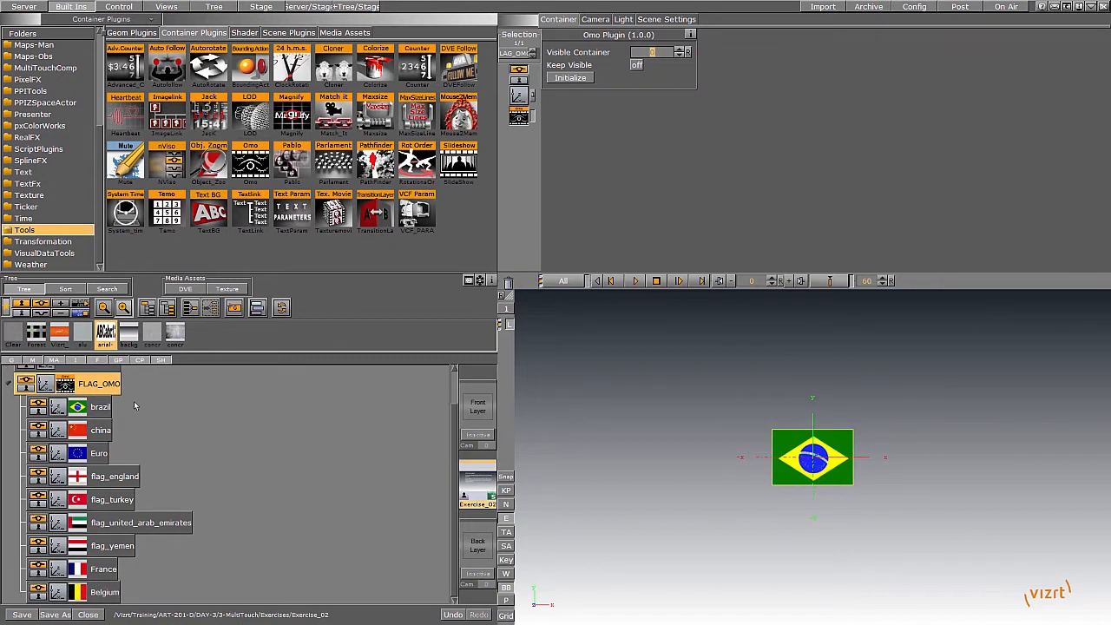
pyautogui.click(97, 431)
pyautogui.click(100, 455)
pyautogui.click(101, 478)
pyautogui.click(104, 501)
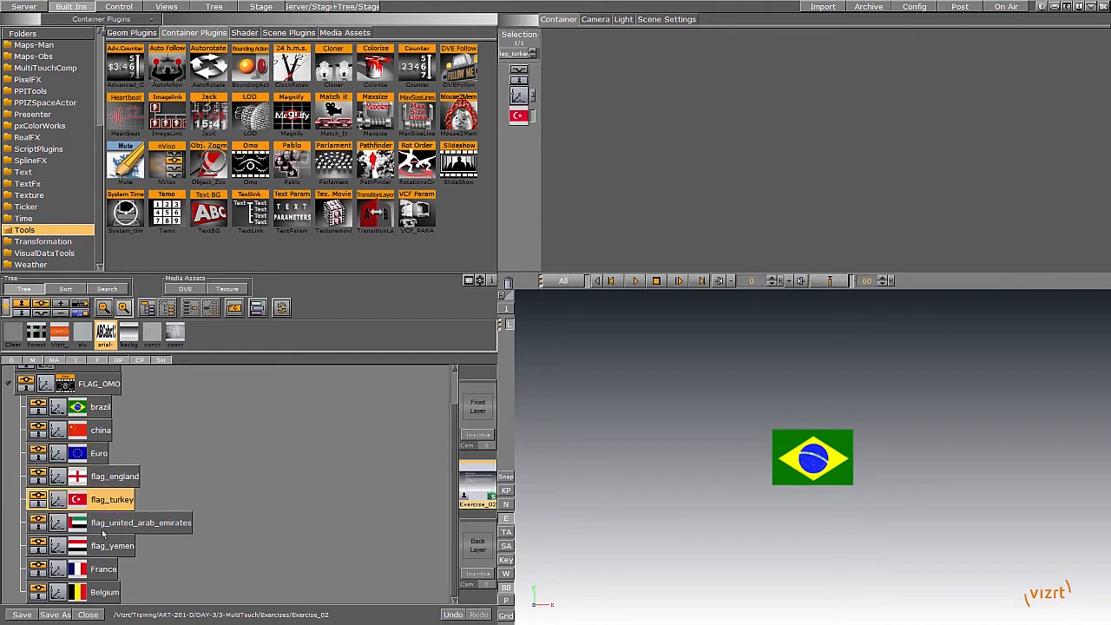
pyautogui.click(106, 524)
pyautogui.click(108, 547)
pyautogui.click(106, 571)
pyautogui.click(64, 385)
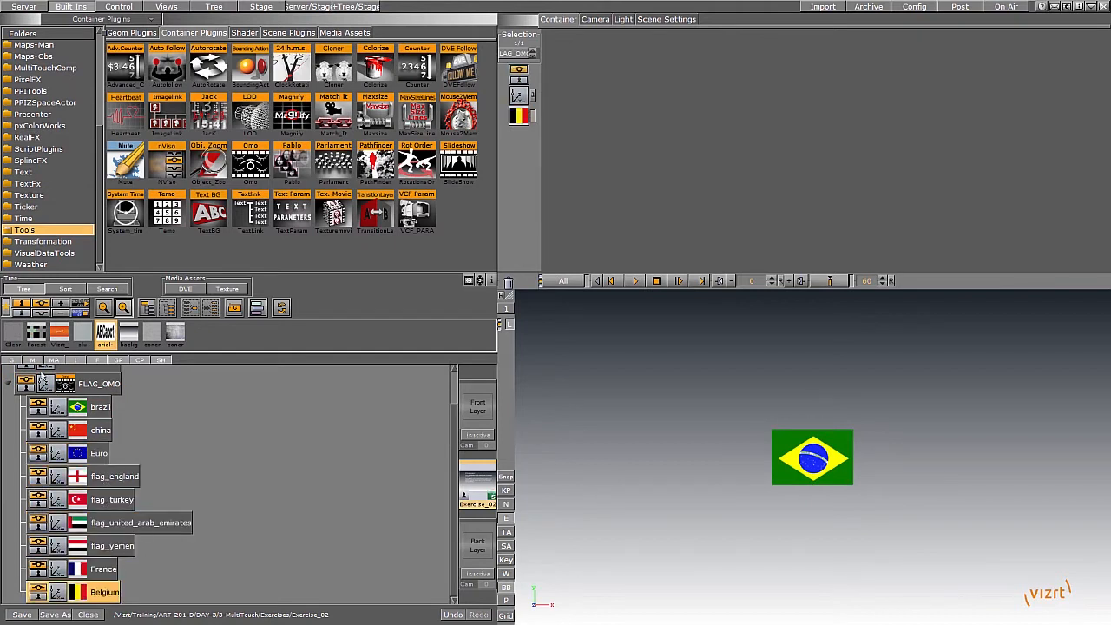
pyautogui.click(9, 383)
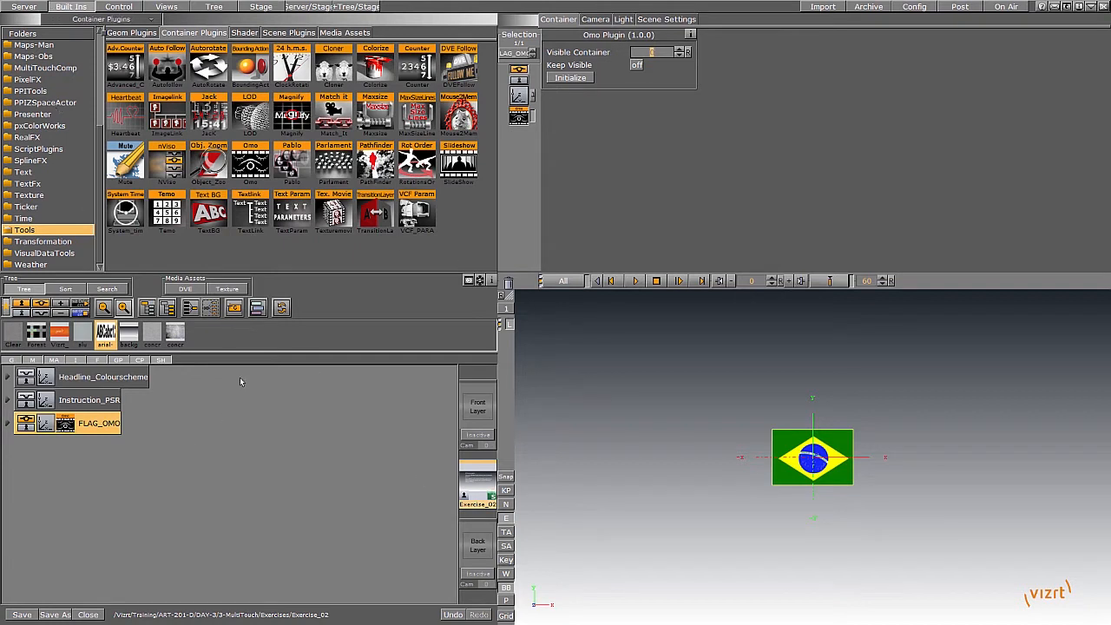
# Step: Add a new group container below FLAG_OMO and name it ARRANGE
pyautogui.moveTo(233, 307); pyautogui.dragTo(61, 450)
pyautogui.doubleClick(60, 450)
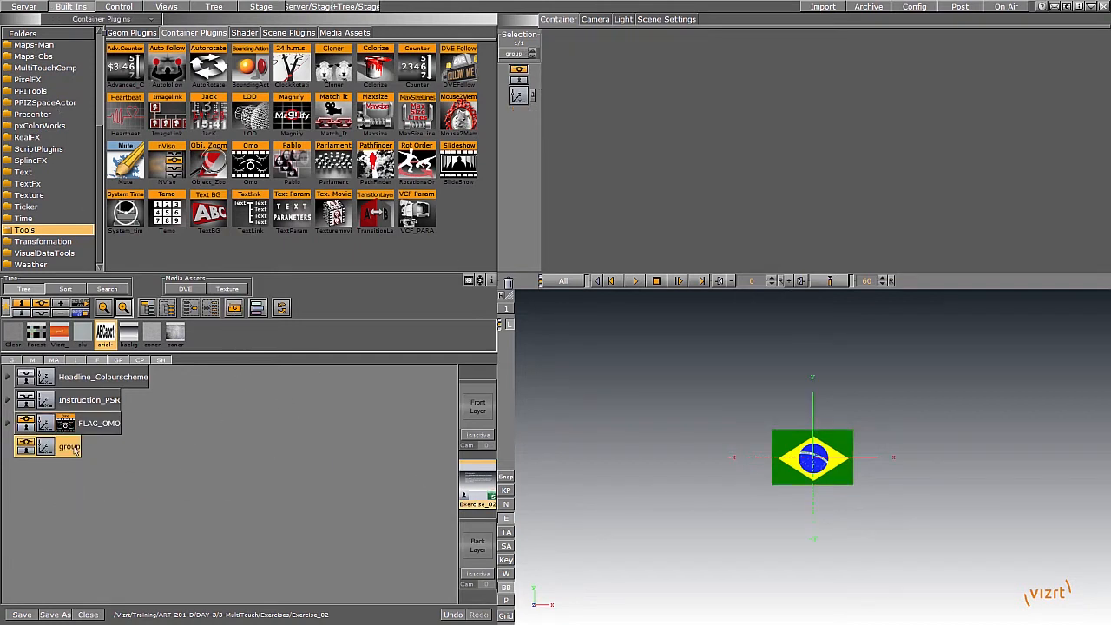
pyautogui.write('ARRAN')
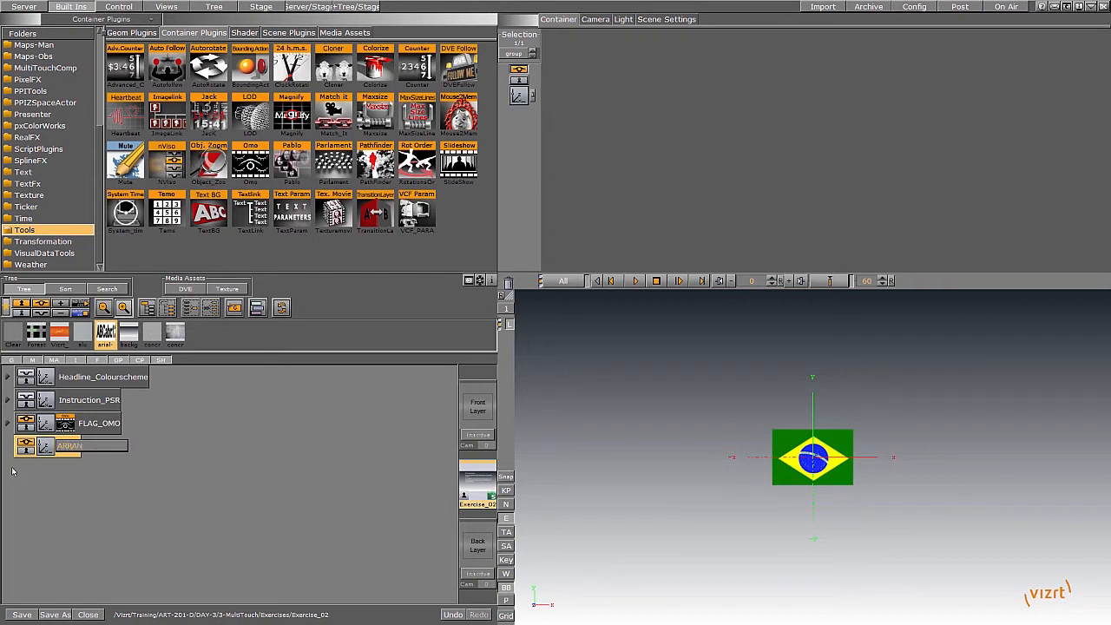
pyautogui.write('GE')
pyautogui.press('Return')
# Step: Add a Rectangle geometry as a child container of ARRANGE
pyautogui.click(131, 33)
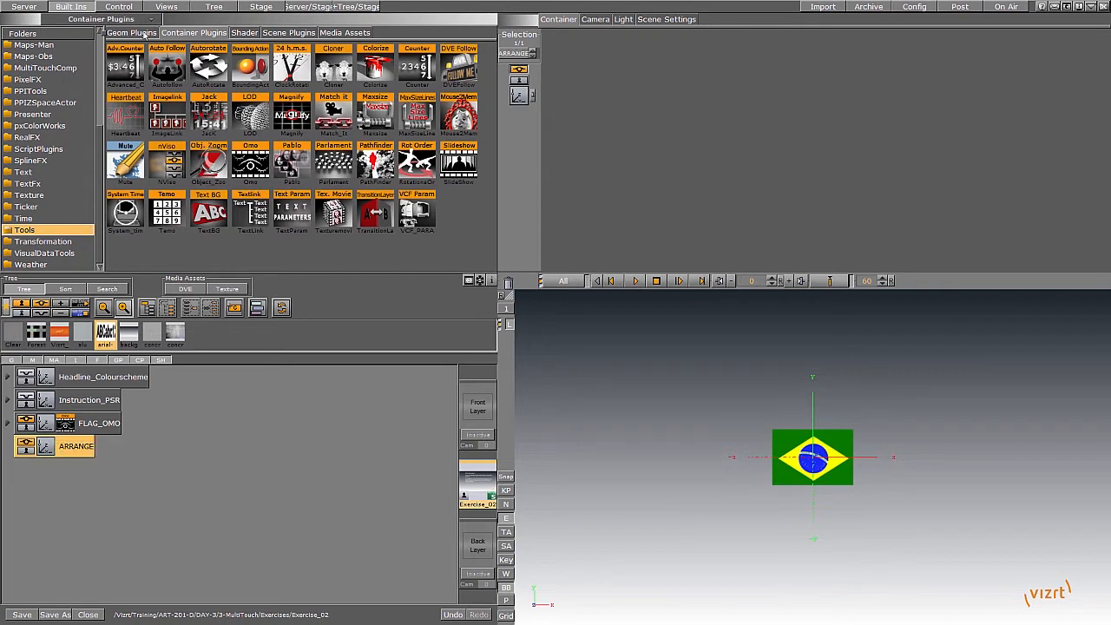
pyautogui.moveTo(423, 176); pyautogui.dragTo(82, 472)
pyautogui.click(84, 473)
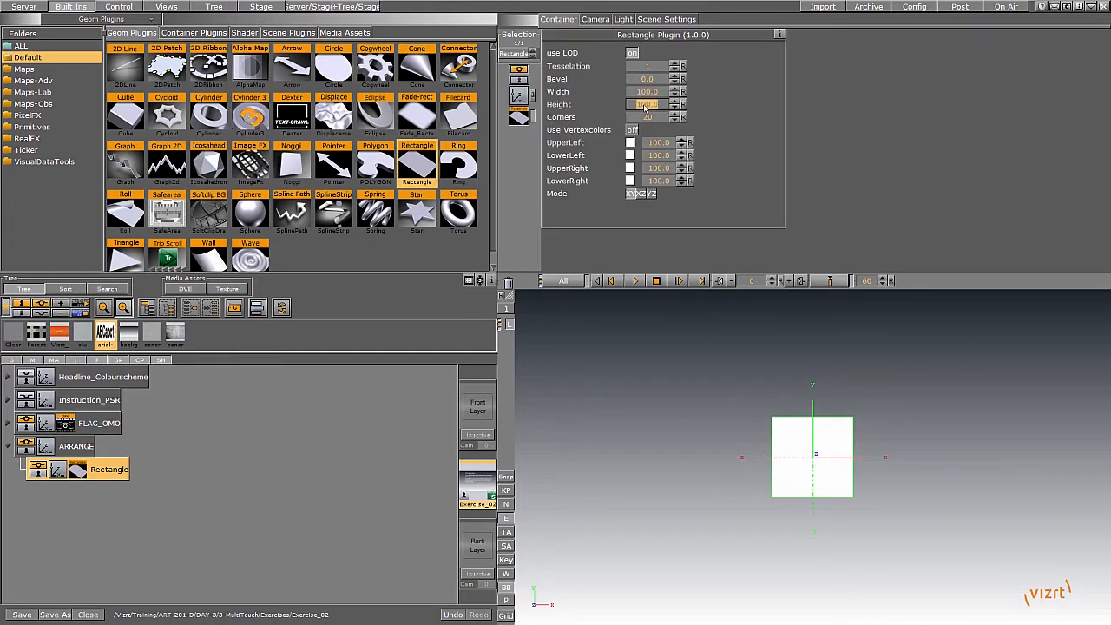
# Step: Set the rectangle's height to 35 and its width to 75
pyautogui.moveTo(644, 105); pyautogui.dragTo(352, 80)
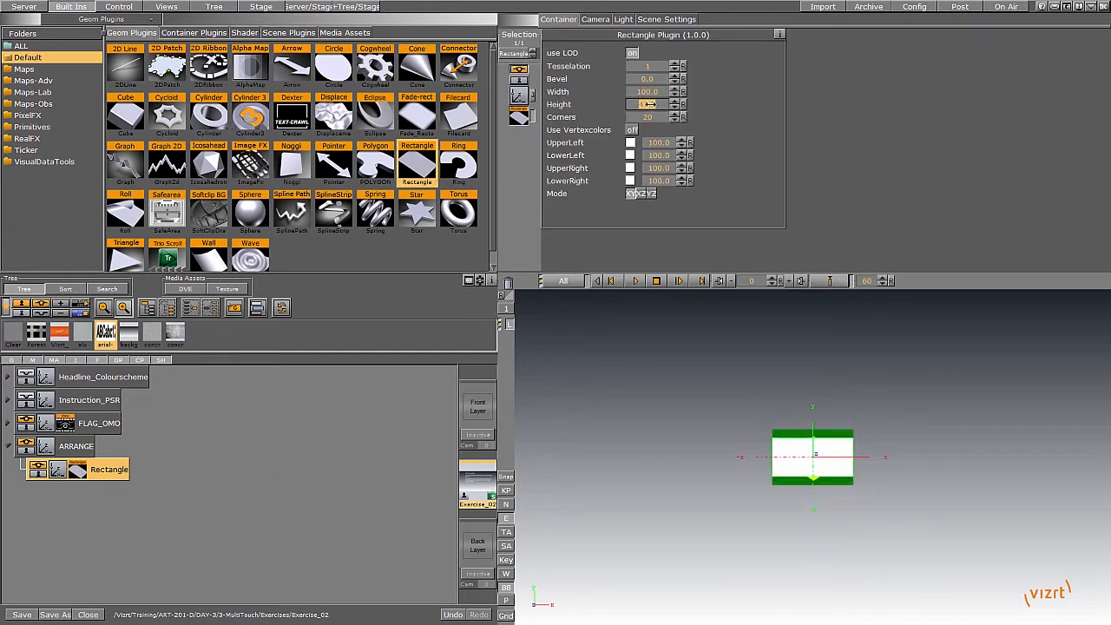
pyautogui.write('35')
pyautogui.press('Return')
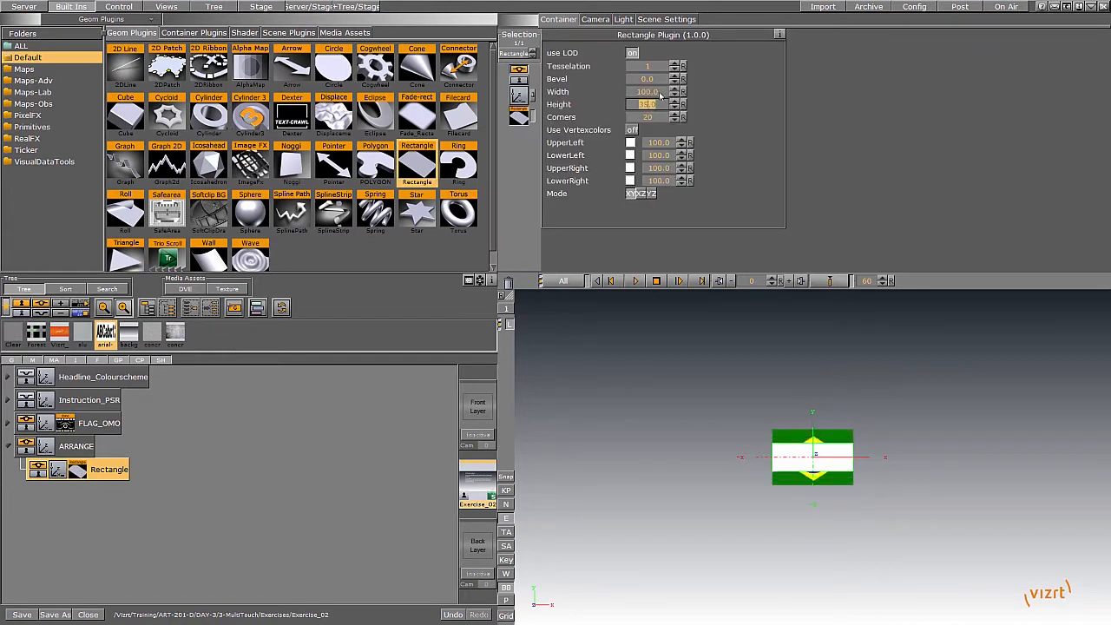
pyautogui.moveTo(657, 94); pyautogui.dragTo(439, 69)
pyautogui.click(649, 92)
pyautogui.press('BackSpace')
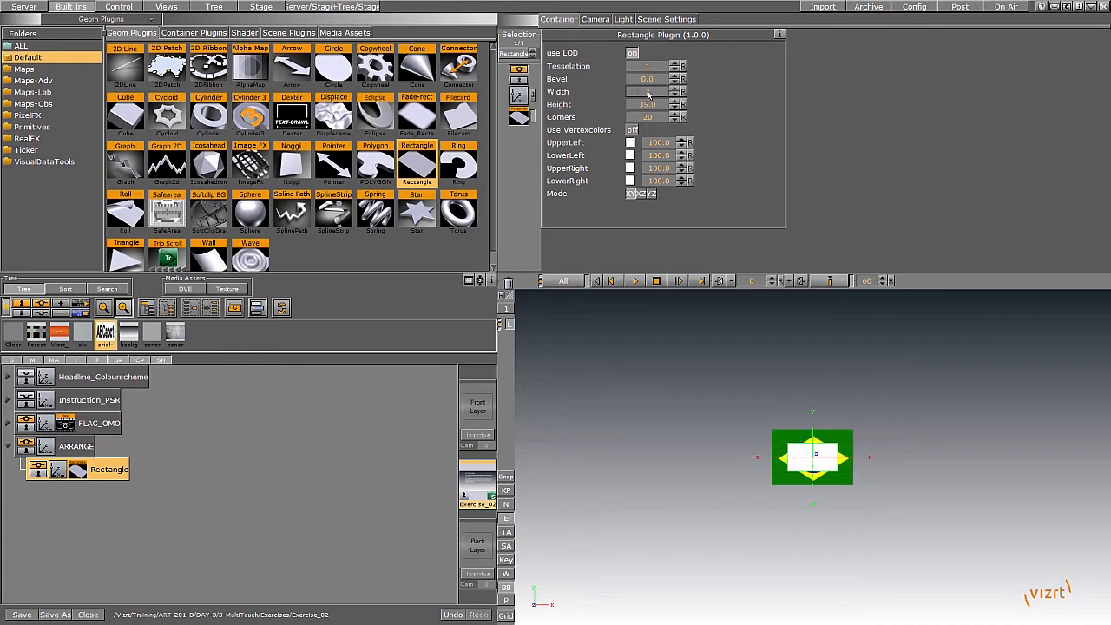
pyautogui.write('75')
pyautogui.press('Return')
# Step: Add a material to the Rectangle container and show its black material settings
pyautogui.rightClick(107, 474)
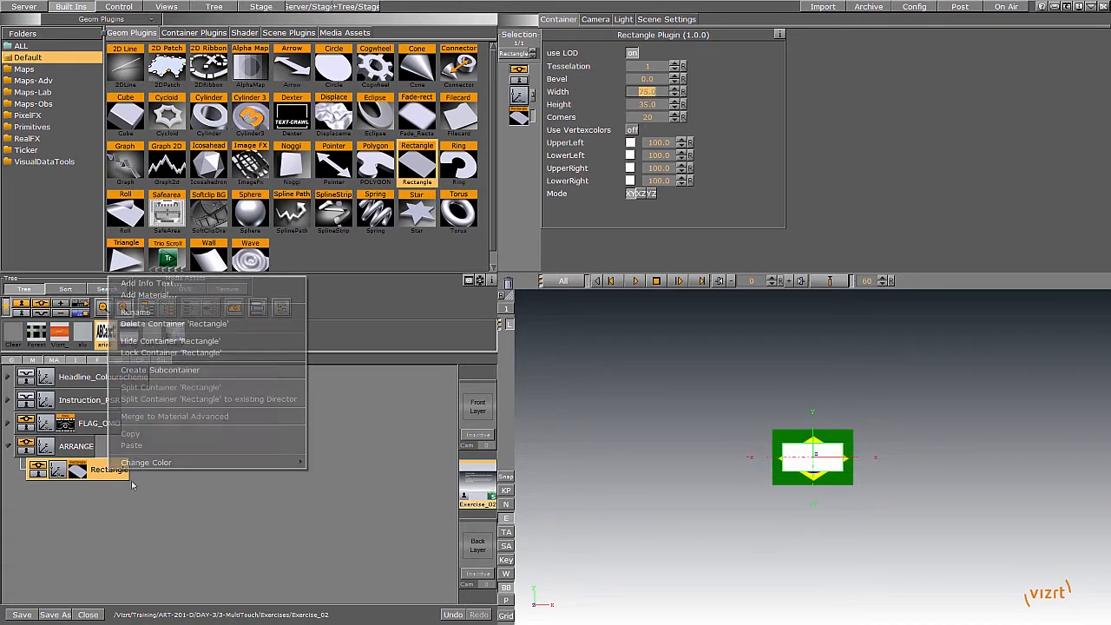
pyautogui.click(143, 298)
pyautogui.click(96, 469)
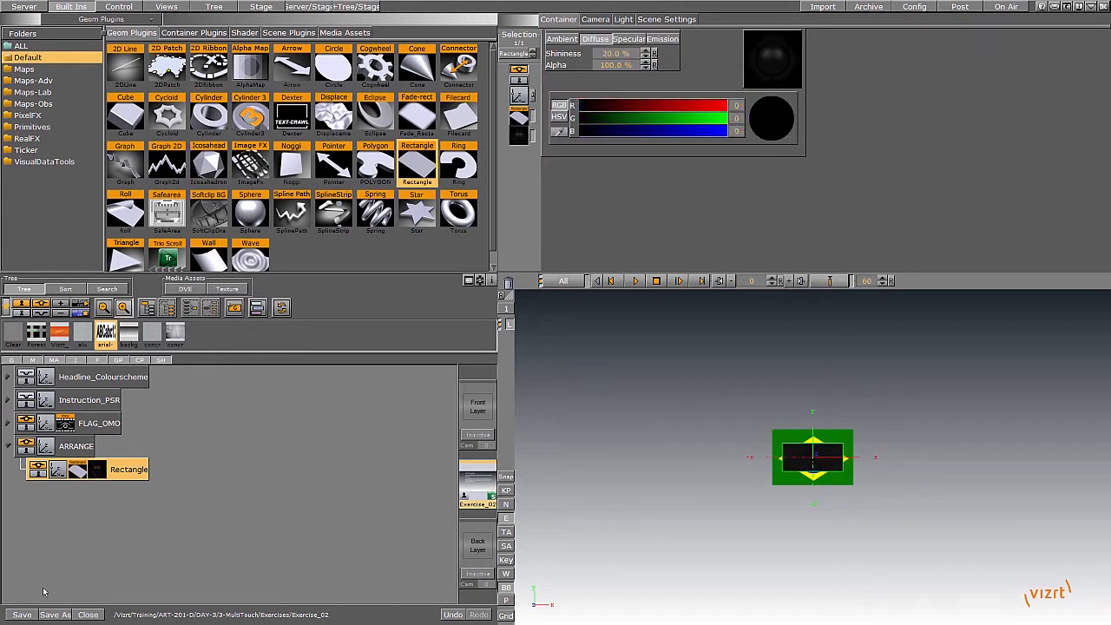
# Step: Add arial-bold text as a child of the Rectangle container and give the text a material
pyautogui.click(40, 7)
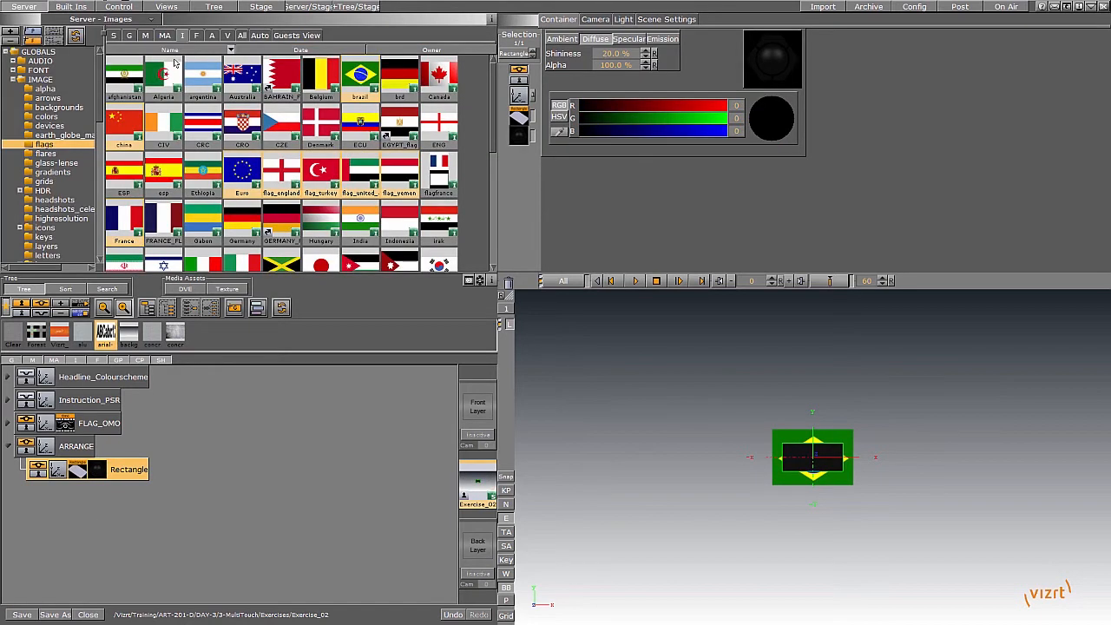
pyautogui.moveTo(105, 332); pyautogui.dragTo(217, 470)
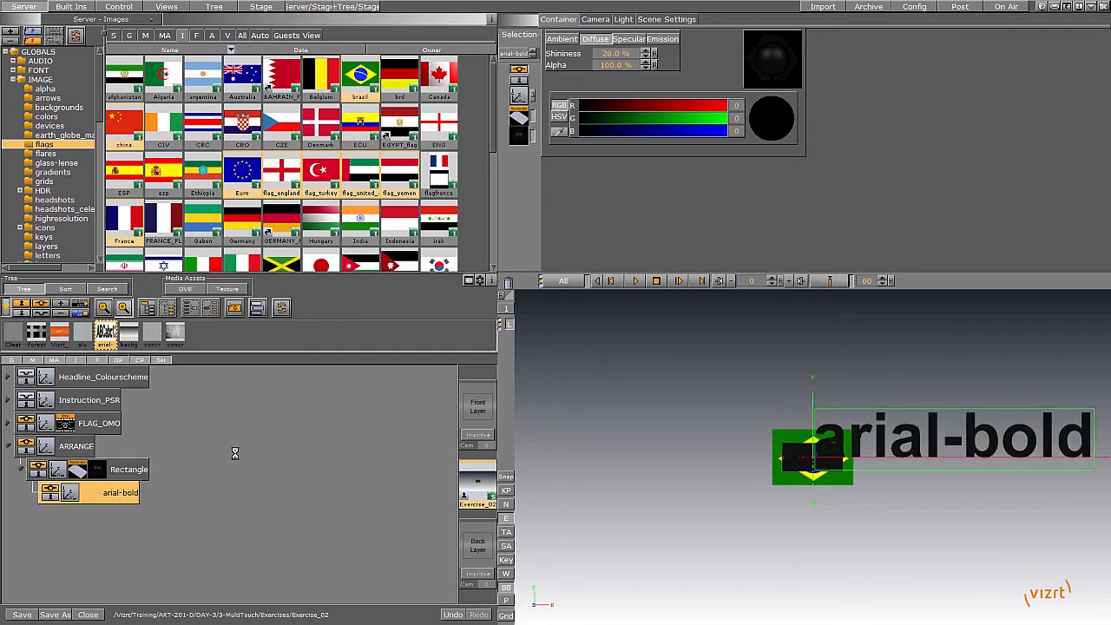
pyautogui.rightClick(130, 495)
pyautogui.click(165, 318)
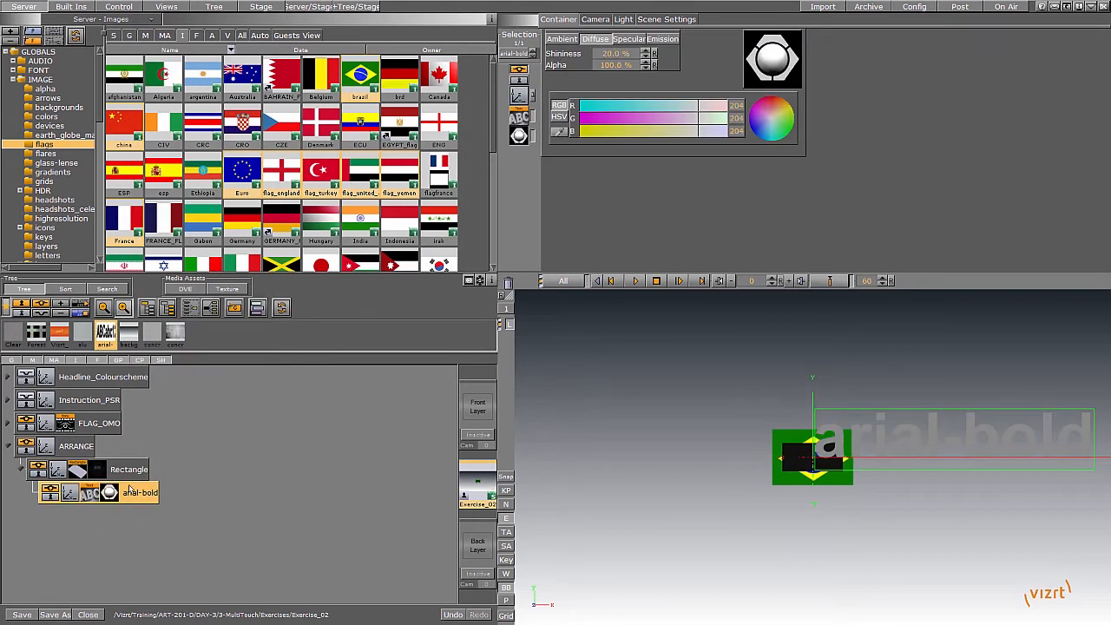
# Step: Brighten the text material to white, raising its emission color to 255 on all channels
pyautogui.moveTo(635, 119); pyautogui.dragTo(738, 119)
pyautogui.click(662, 39)
pyautogui.moveTo(664, 118); pyautogui.dragTo(917, 119)
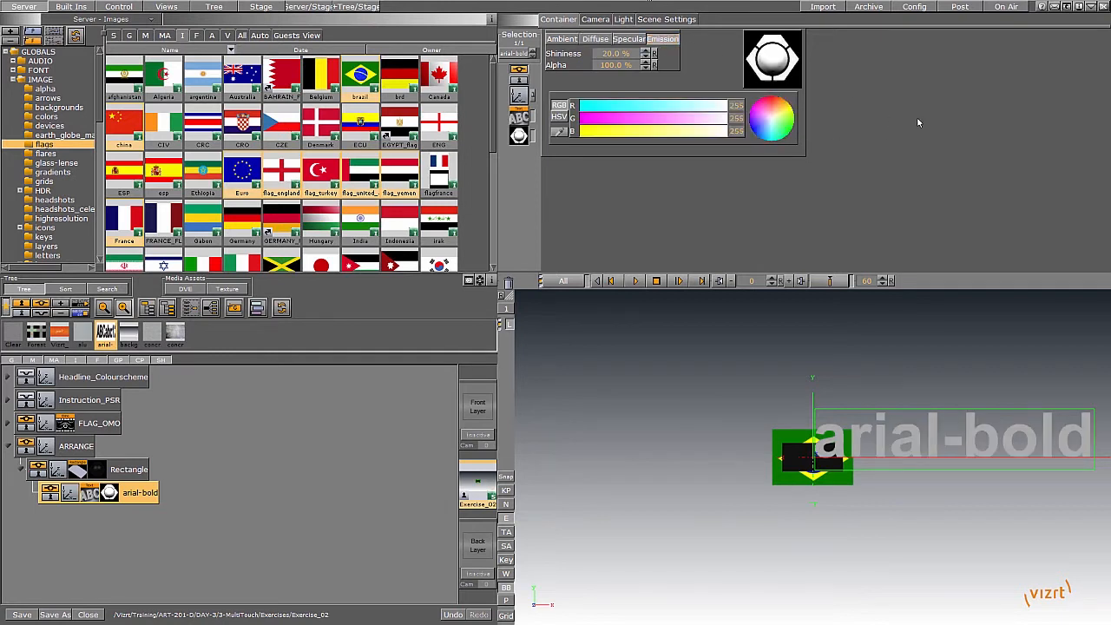
# Step: Replace the text with a horizontally and vertically centered "1." and scale it to 0.34
pyautogui.click(518, 119)
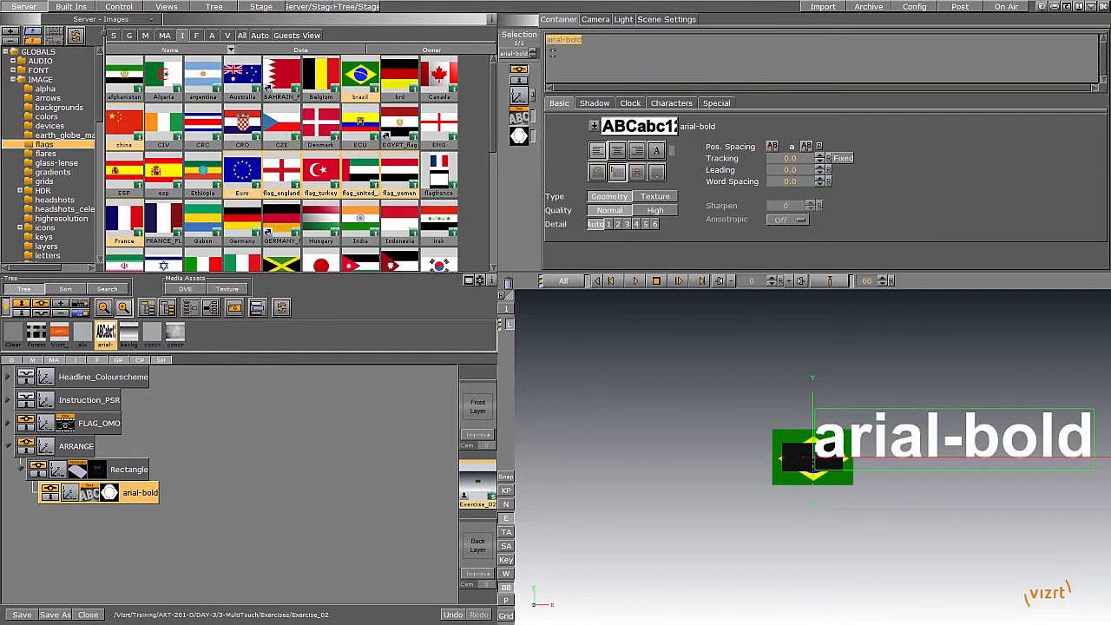
pyautogui.write('1')
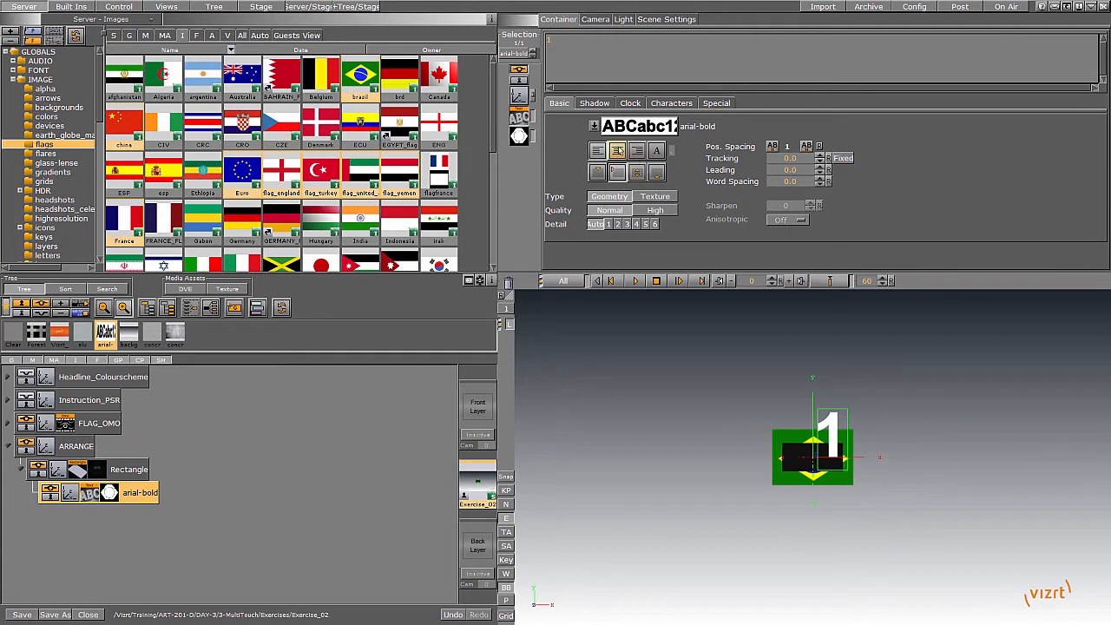
pyautogui.click(616, 150)
pyautogui.click(616, 172)
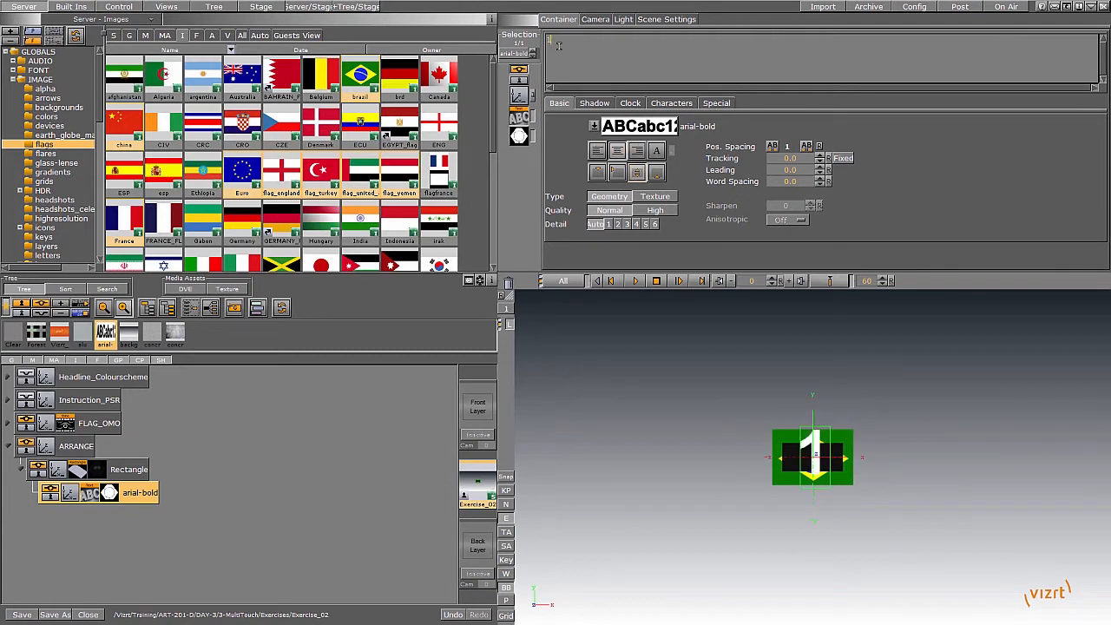
pyautogui.write('.')
pyautogui.click(519, 96)
pyautogui.moveTo(601, 190); pyautogui.dragTo(601, 317)
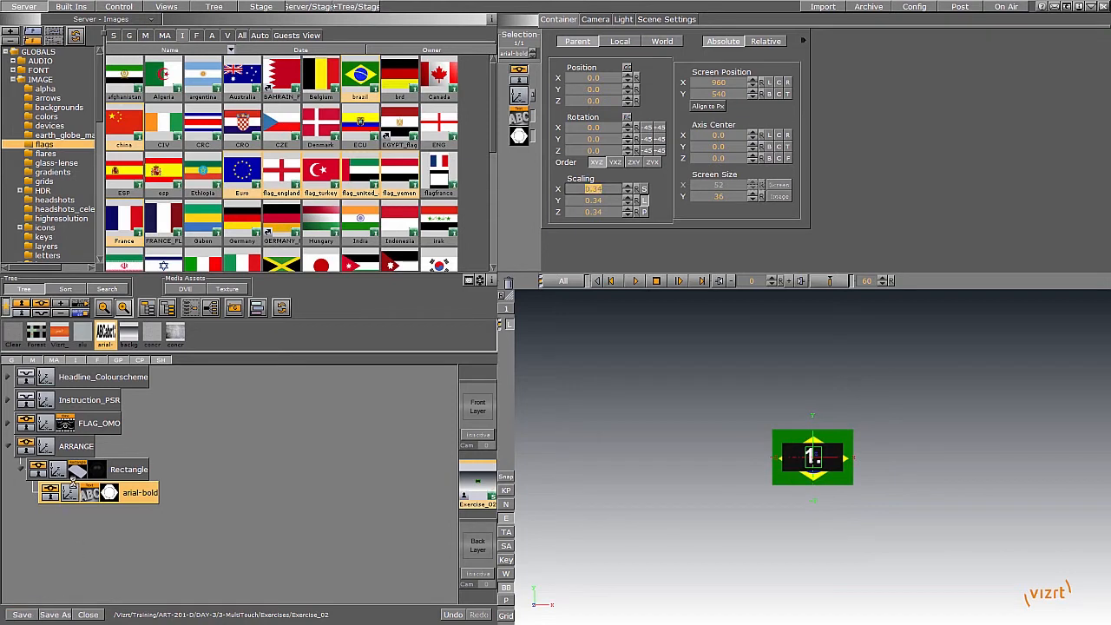
# Step: Rename the Rectangle container as button_01 and collapse it in the scene tree
pyautogui.click(130, 471)
pyautogui.click(132, 470)
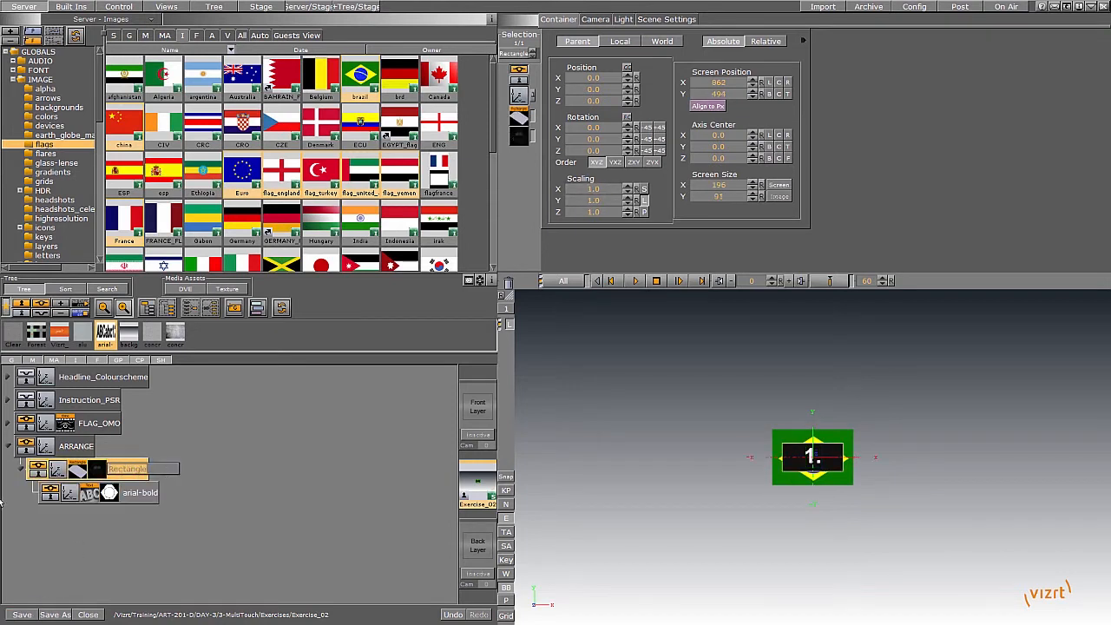
pyautogui.write('H')
pyautogui.press('Return')
pyautogui.click(21, 470)
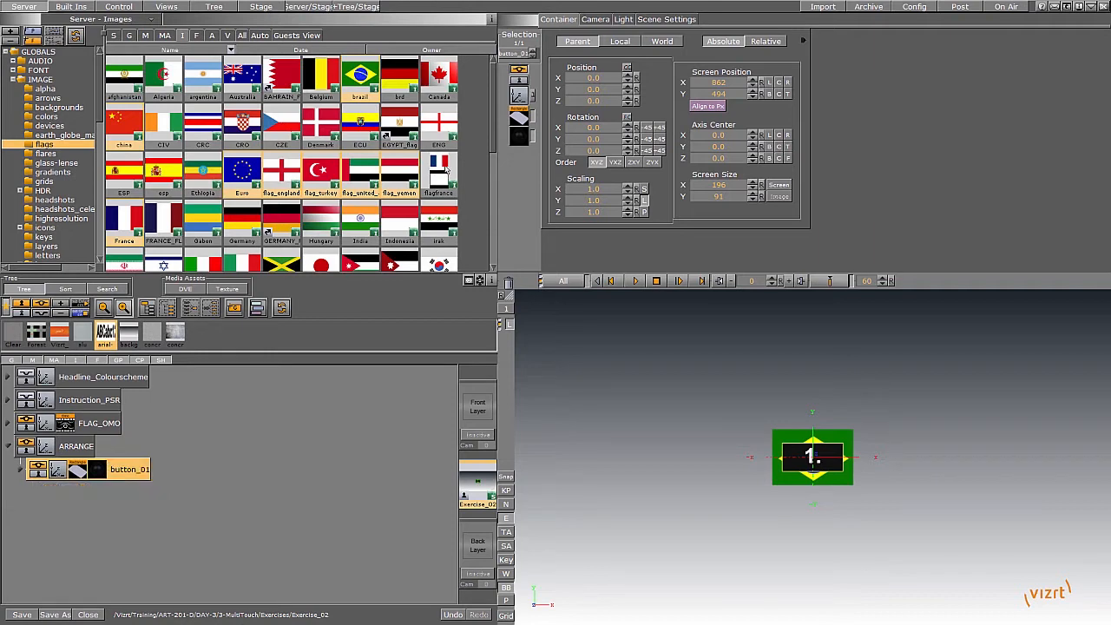
# Step: Apply the PPIOmo plugin from the PPITools folder of the container plugins to button_01
pyautogui.click(72, 6)
pyautogui.click(226, 32)
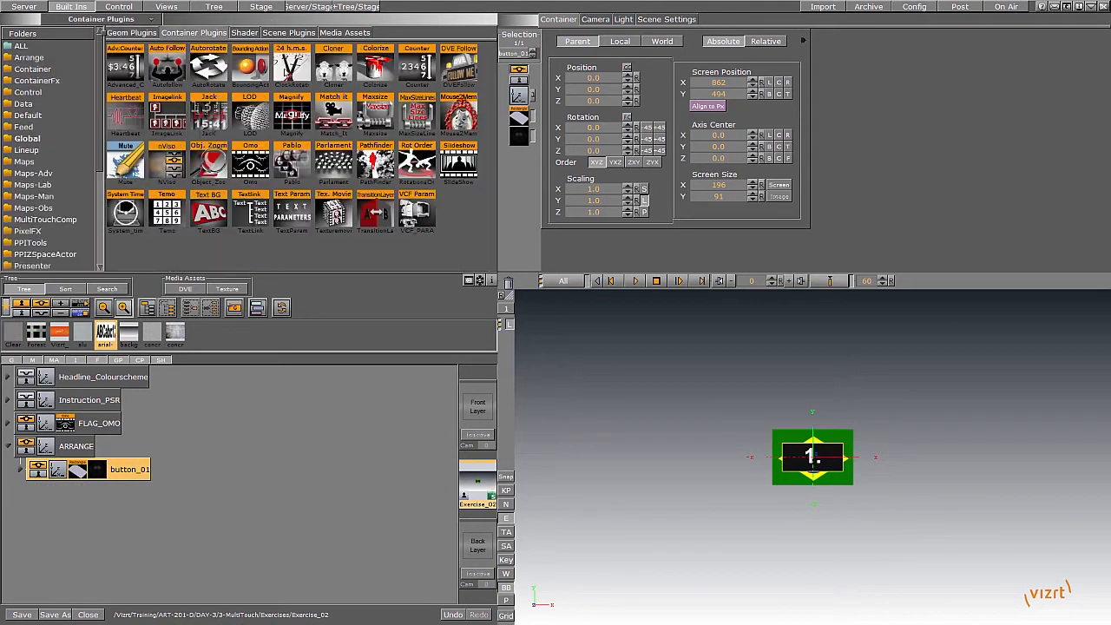
pyautogui.click(31, 138)
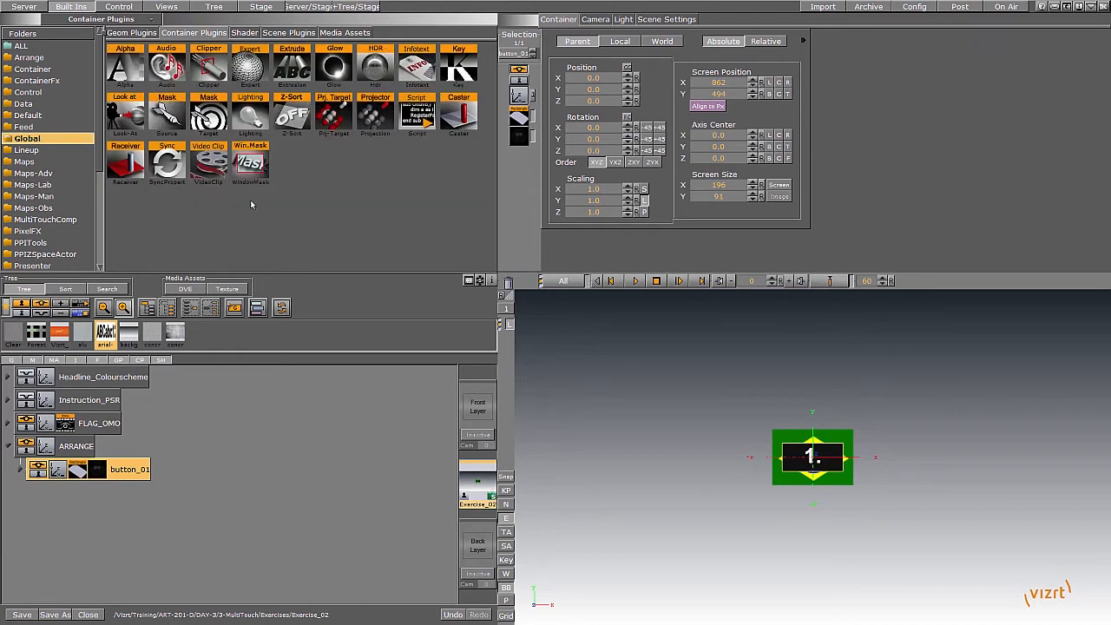
pyautogui.scroll(-3, 52, 174)
pyautogui.click(49, 153)
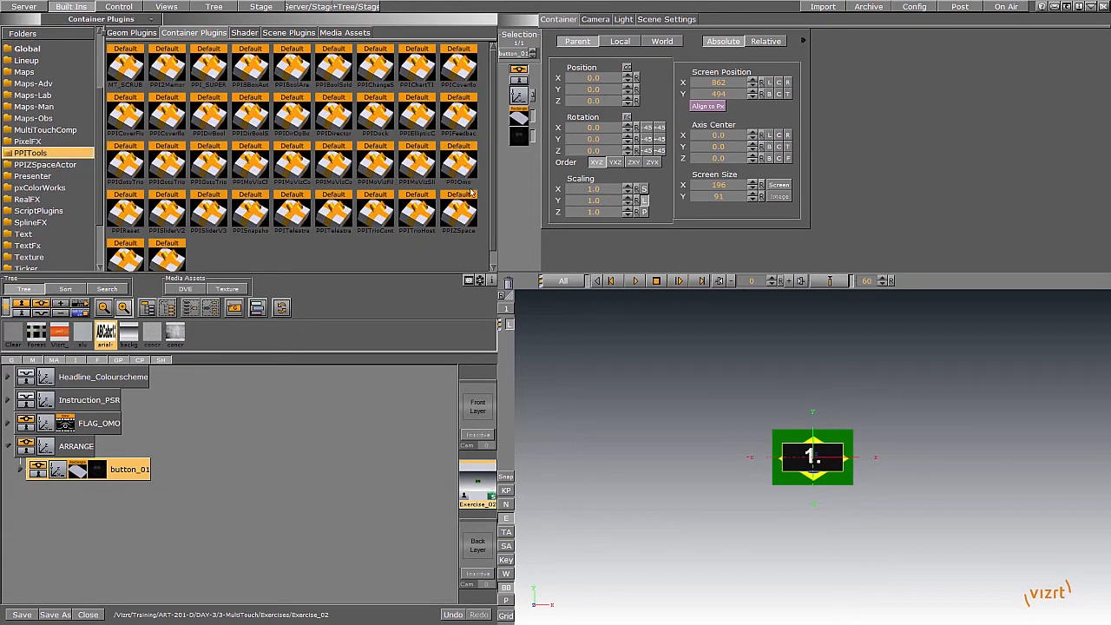
pyautogui.moveTo(469, 180); pyautogui.dragTo(130, 470)
pyautogui.click(114, 472)
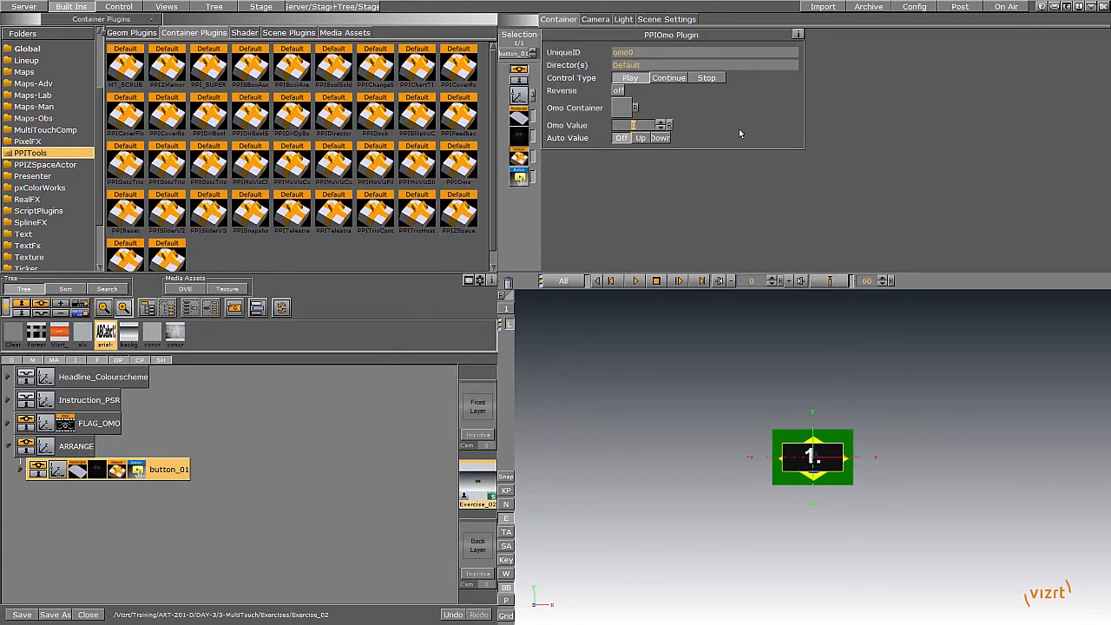
# Step: Link FLAG_OMO as the PPIOmo plugin's Omo container and set its UniqueID to FLAG_OMO
pyautogui.moveTo(94, 425); pyautogui.dragTo(623, 108)
pyautogui.click(662, 127)
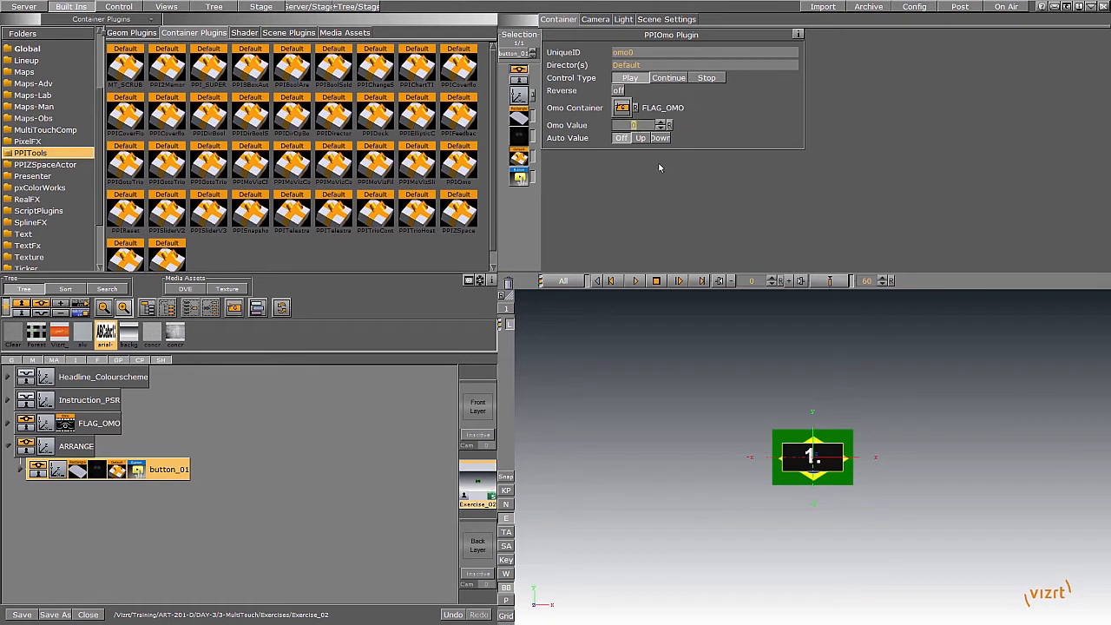
pyautogui.click(659, 51)
pyautogui.write('FLAG_OMO')
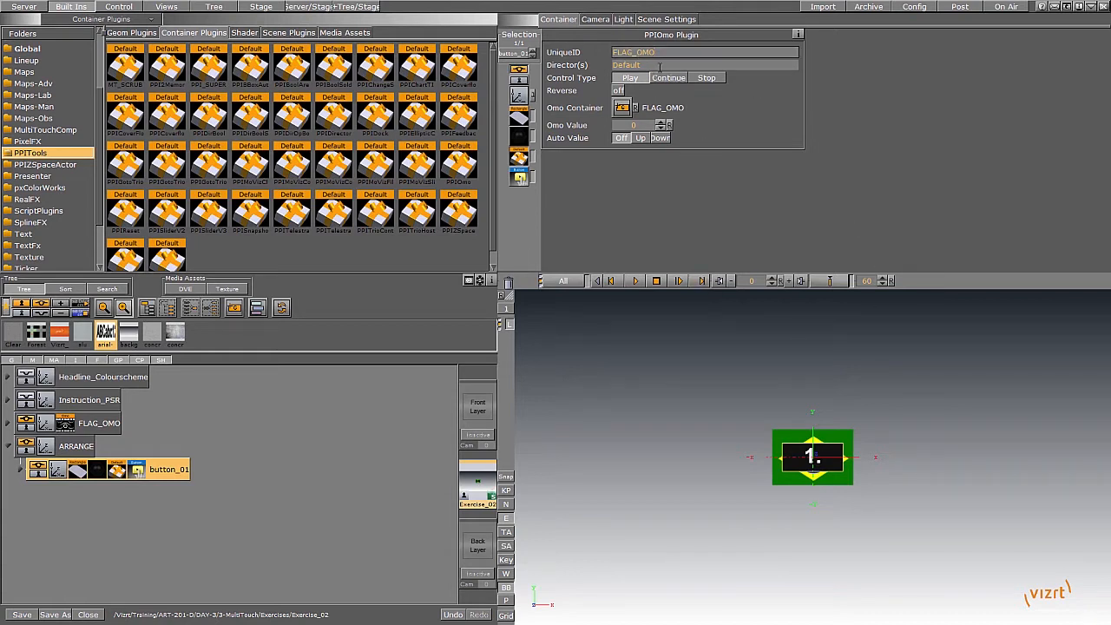
pyautogui.press('Tab')
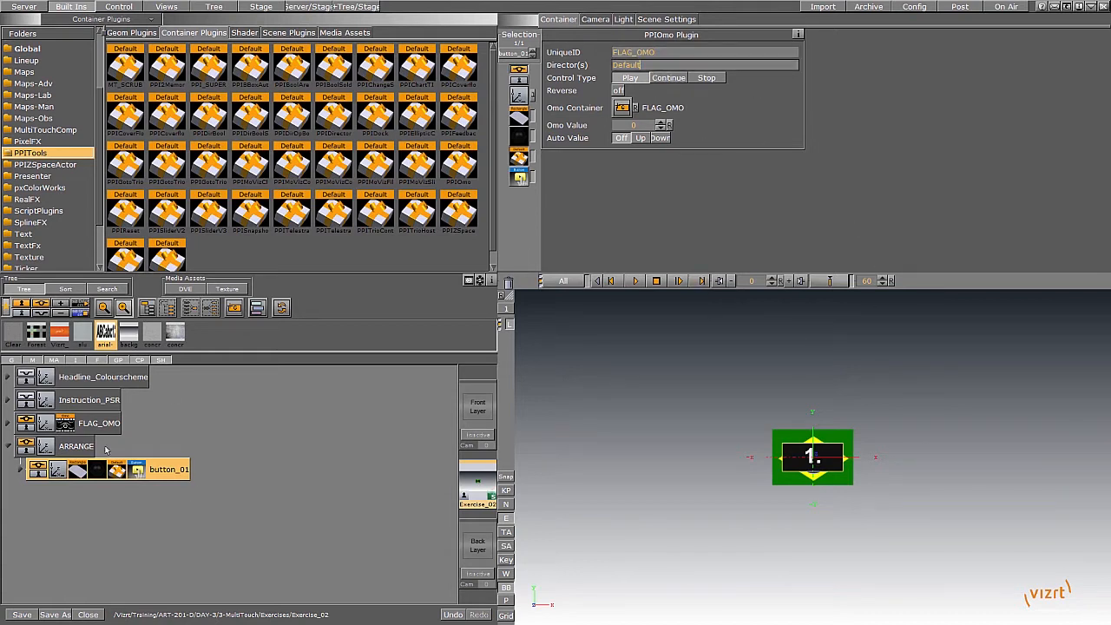
# Step: Duplicate button_01 inside ARRANGE until there are nine button containers
pyautogui.moveTo(169, 479); pyautogui.dragTo(164, 509)
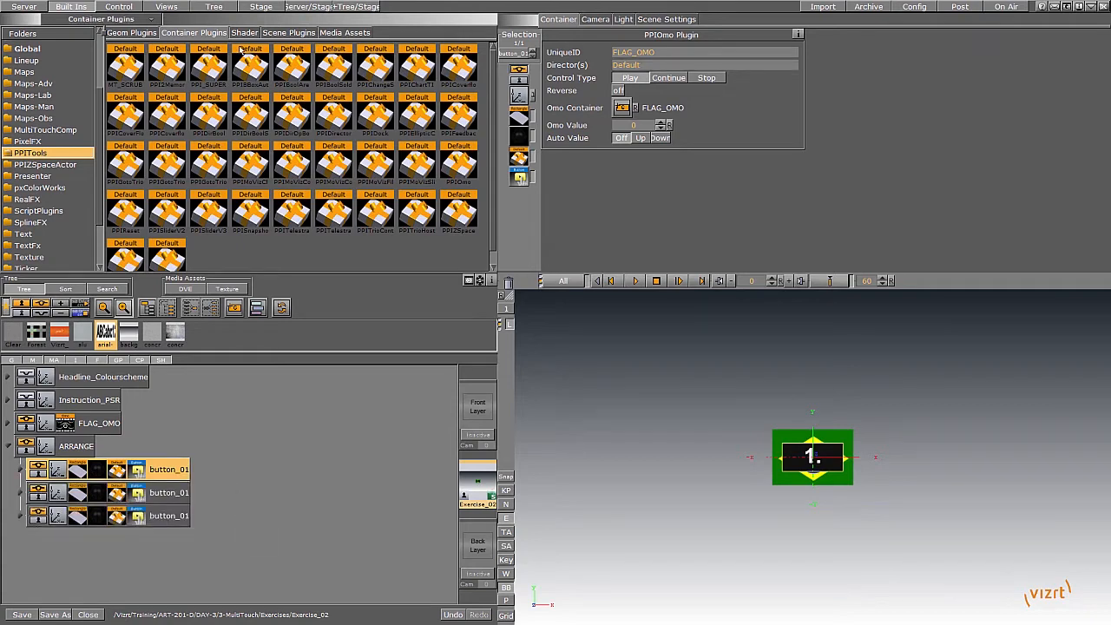
pyautogui.click(214, 6)
pyautogui.keyDown('shift'); pyautogui.click(168, 252); pyautogui.keyUp('shift')
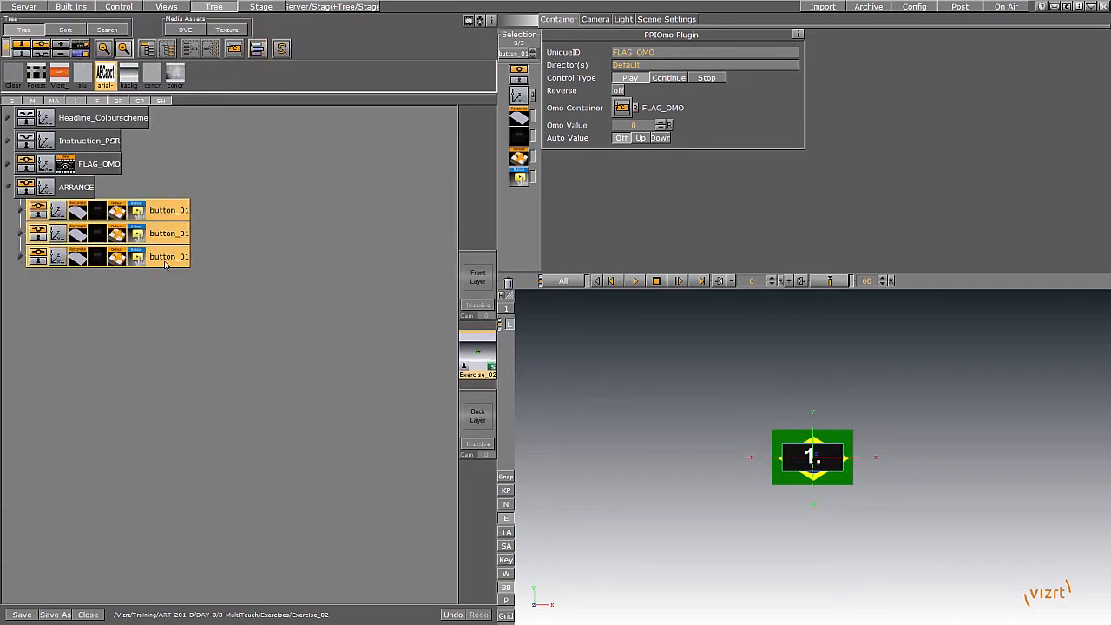
pyautogui.moveTo(168, 256); pyautogui.dragTo(176, 328)
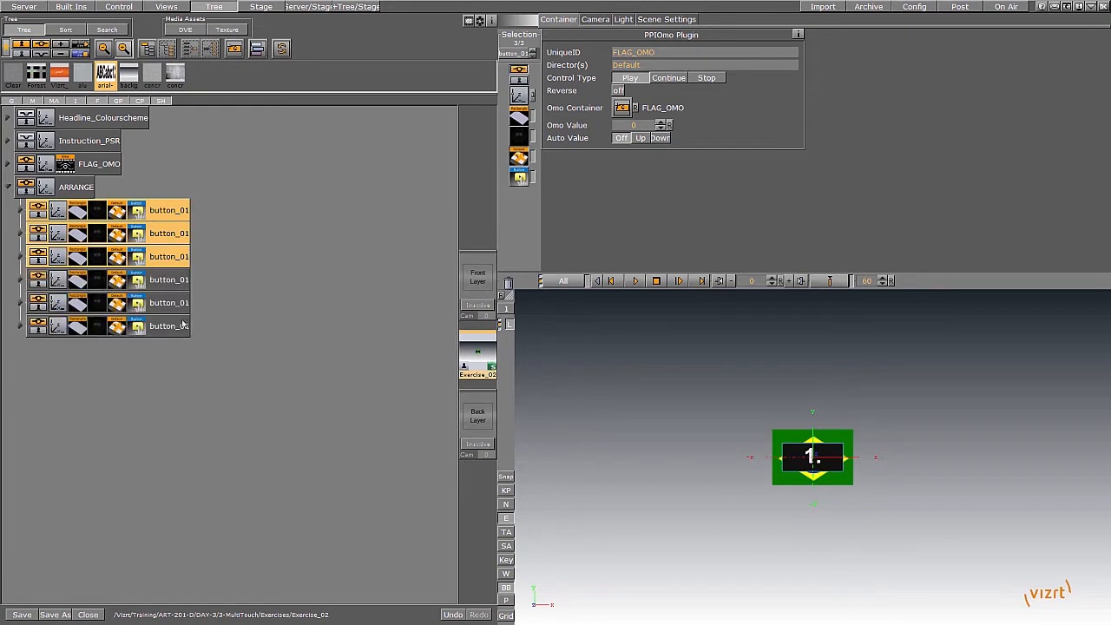
pyautogui.click(180, 280)
pyautogui.keyDown('shift'); pyautogui.click(184, 326); pyautogui.keyUp('shift')
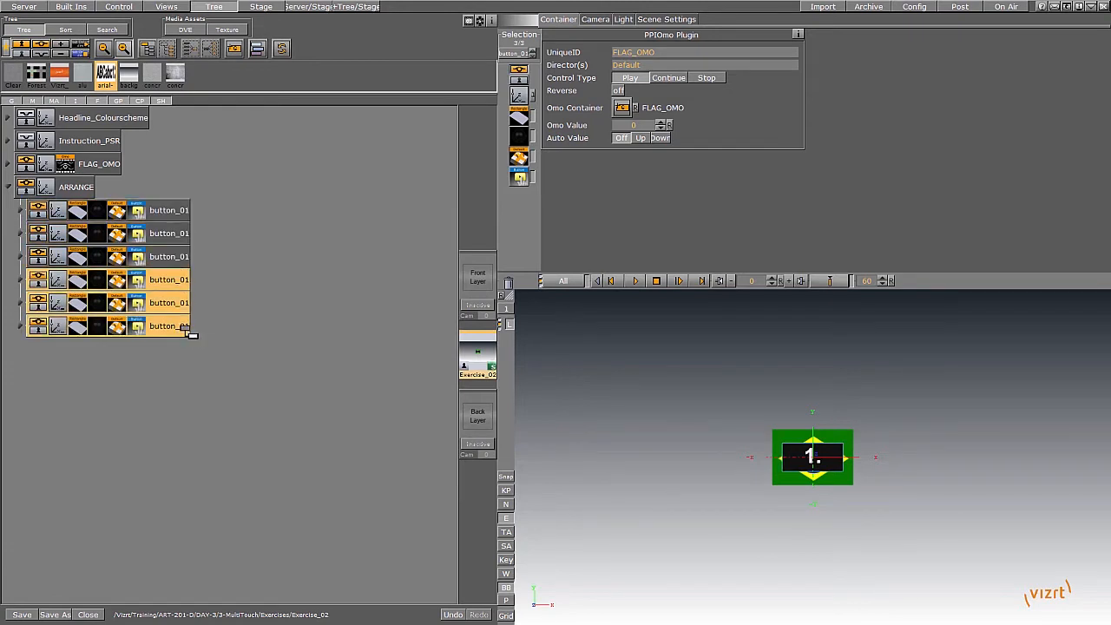
pyautogui.moveTo(186, 325); pyautogui.dragTo(174, 349)
# Step: Apply the Grid Arrange plugin from the Arrange folder of the container plugins to the ARRANGE container
pyautogui.click(76, 187)
pyautogui.click(72, 6)
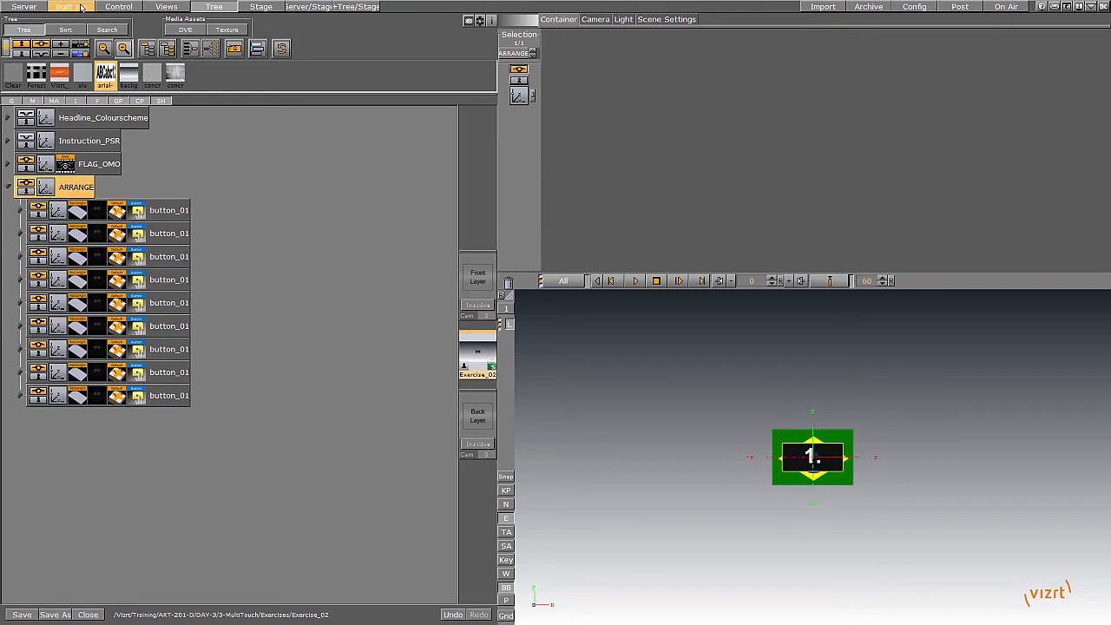
pyautogui.click(139, 34)
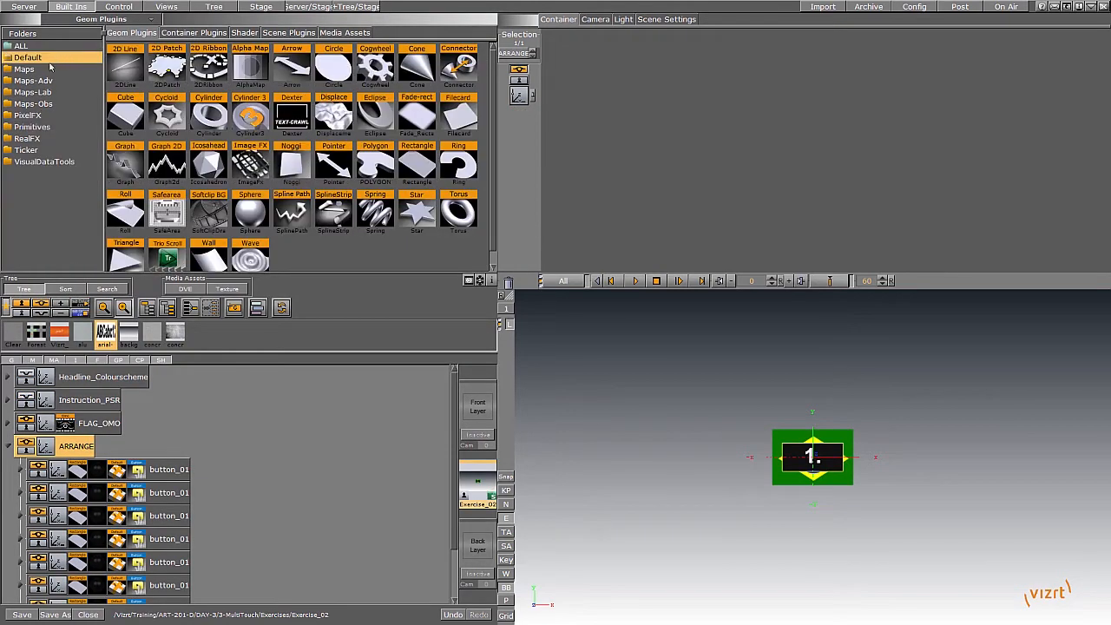
pyautogui.click(189, 35)
pyautogui.moveTo(167, 65); pyautogui.dragTo(75, 445)
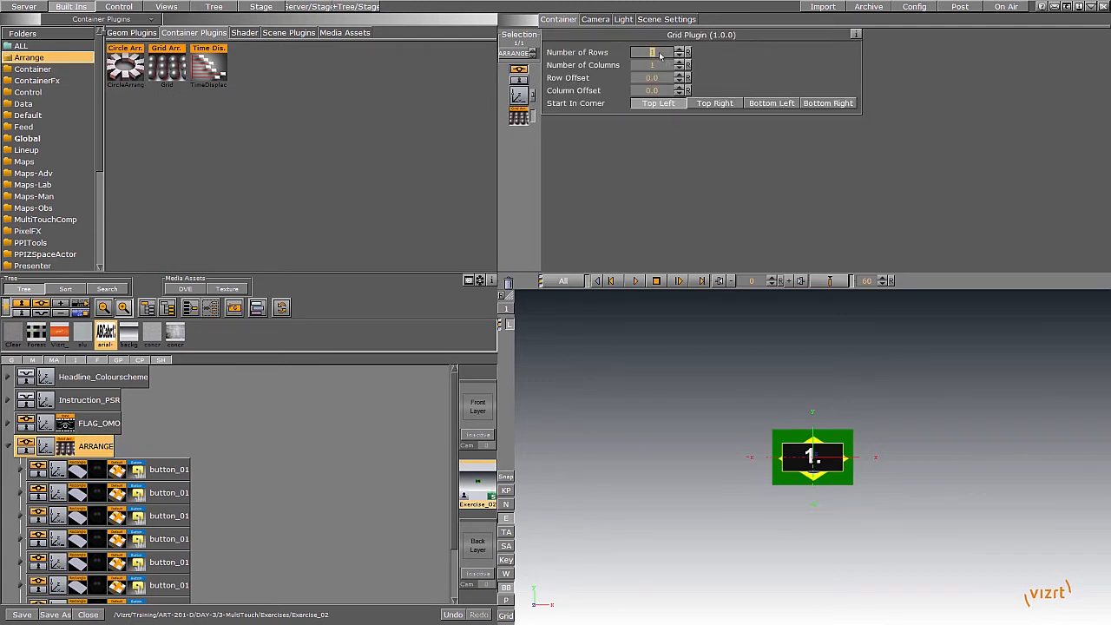
# Step: Arrange the buttons in 3 rows and 3 columns with a row offset of 38.9 and a column offset of 78.1
pyautogui.click(660, 65)
pyautogui.click(658, 52)
pyautogui.moveTo(655, 78); pyautogui.dragTo(1103, 111)
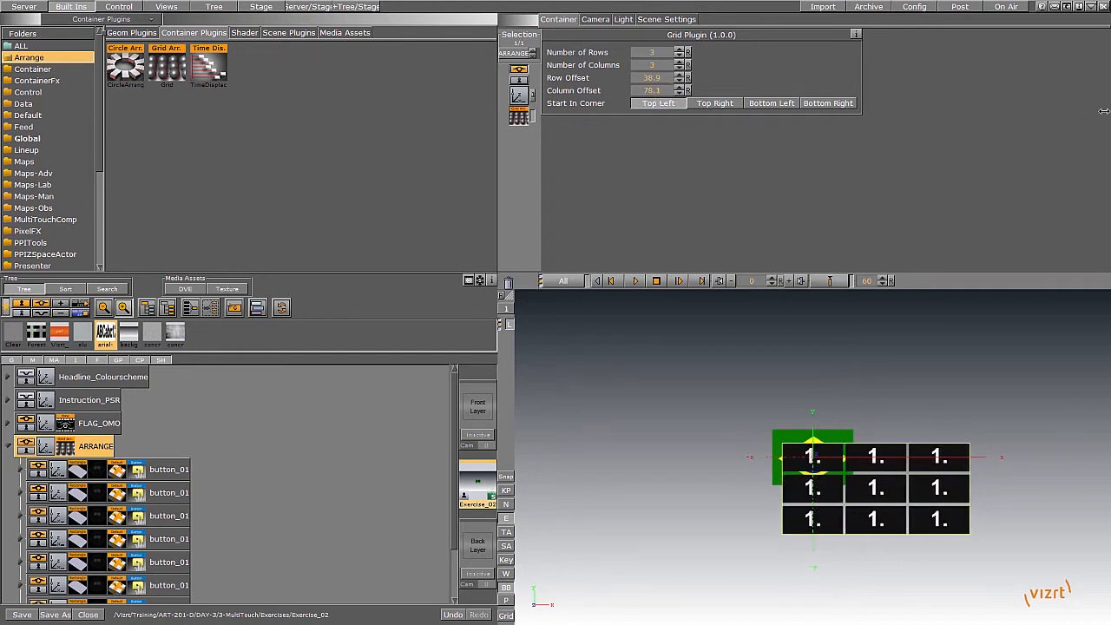
# Step: Rename the last three button containers in ARRANGE as button_07, button_08 and button_09
pyautogui.click(214, 6)
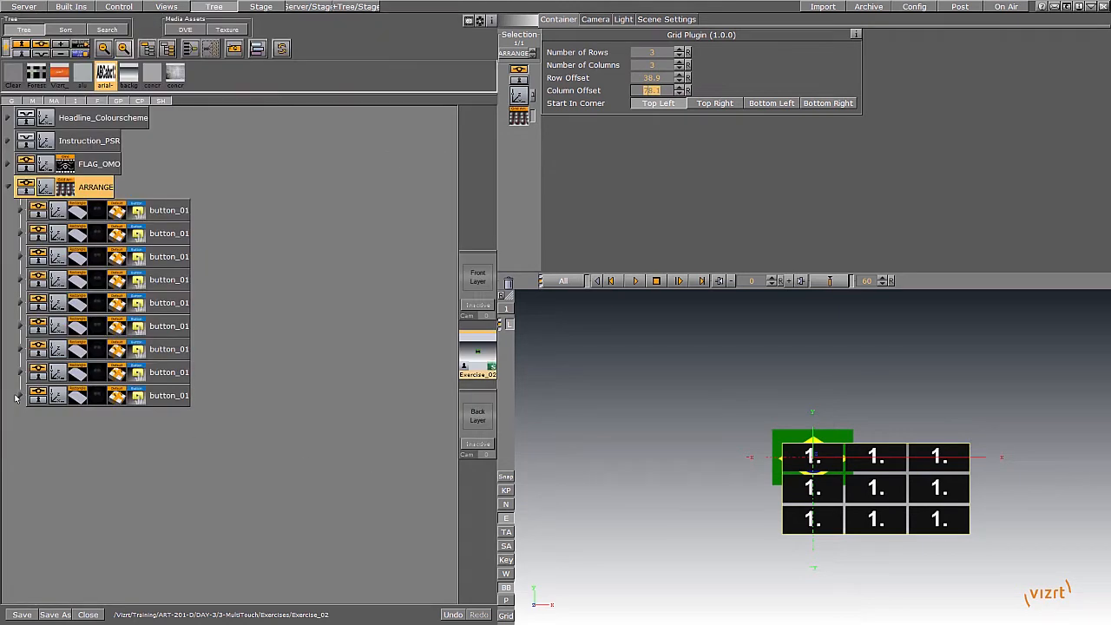
pyautogui.click(169, 395)
pyautogui.click(169, 395)
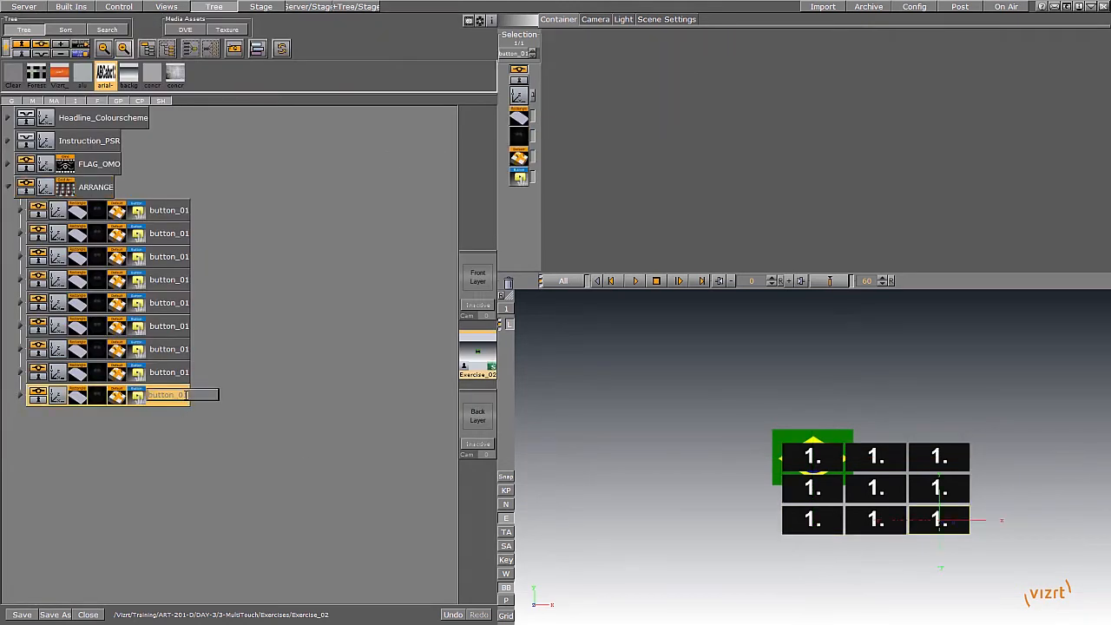
pyautogui.press('Return')
pyautogui.click(209, 373)
pyautogui.click(209, 373)
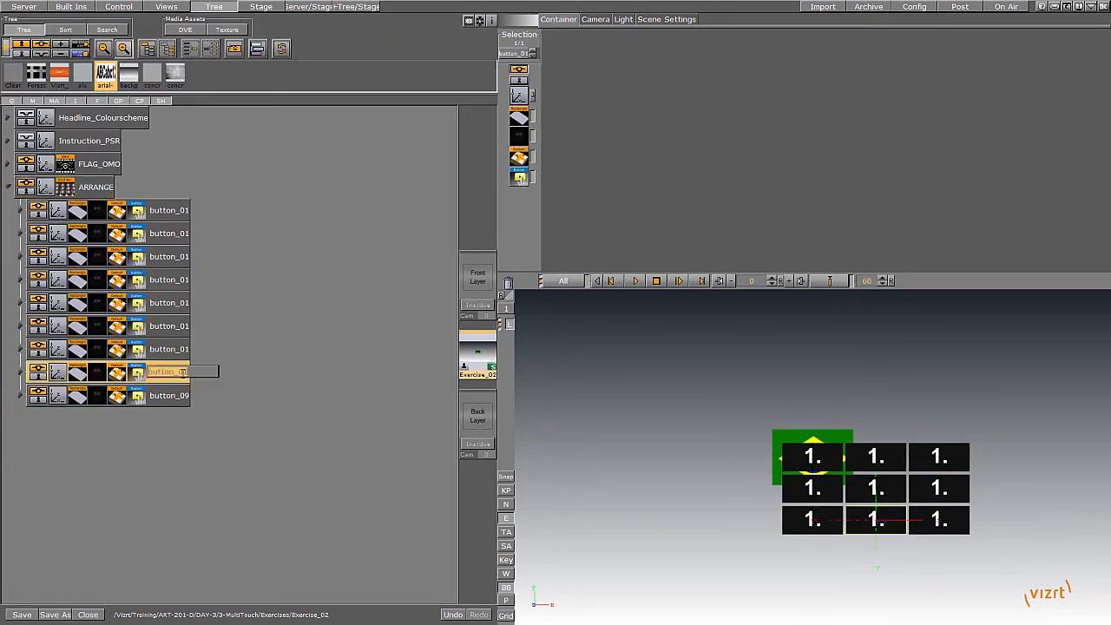
pyautogui.press('Return')
pyautogui.click(193, 349)
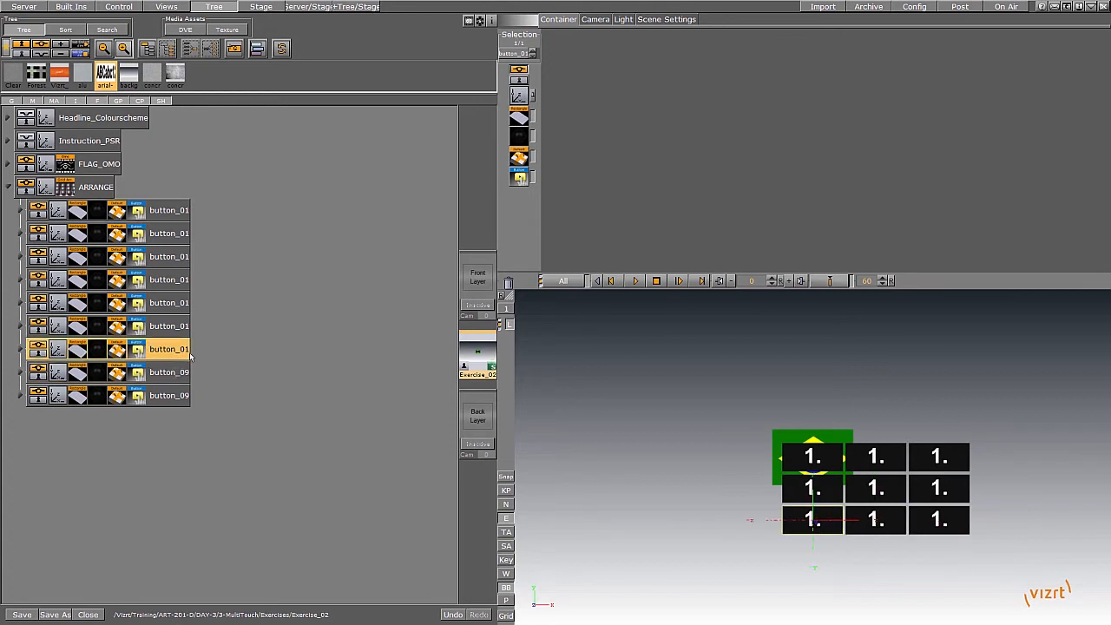
pyautogui.click(193, 349)
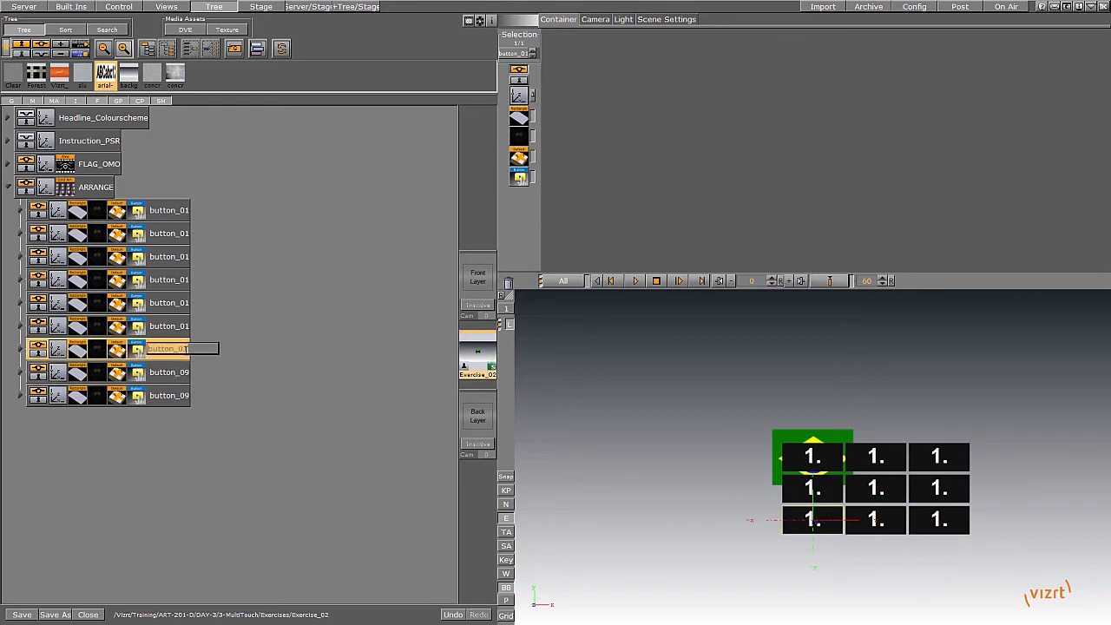
pyautogui.write('7')
pyautogui.click(189, 372)
pyautogui.click(189, 372)
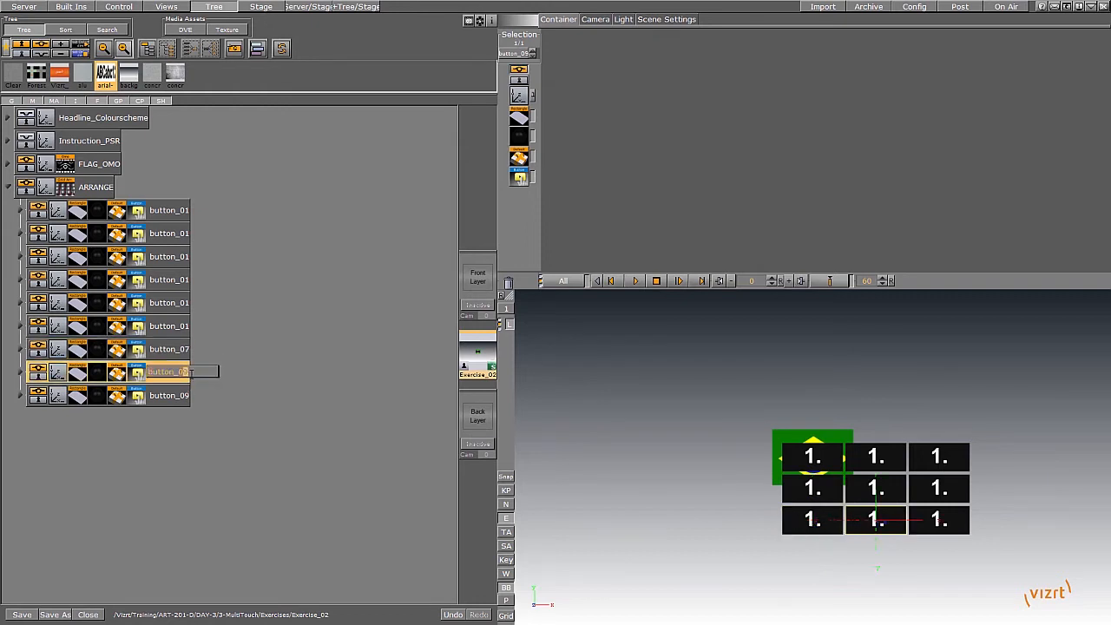
pyautogui.write('8')
pyautogui.press('Return')
# Step: Rename the fourth, fifth and sixth button containers in ARRANGE as button_04, button_05 and button_06
pyautogui.click(204, 327)
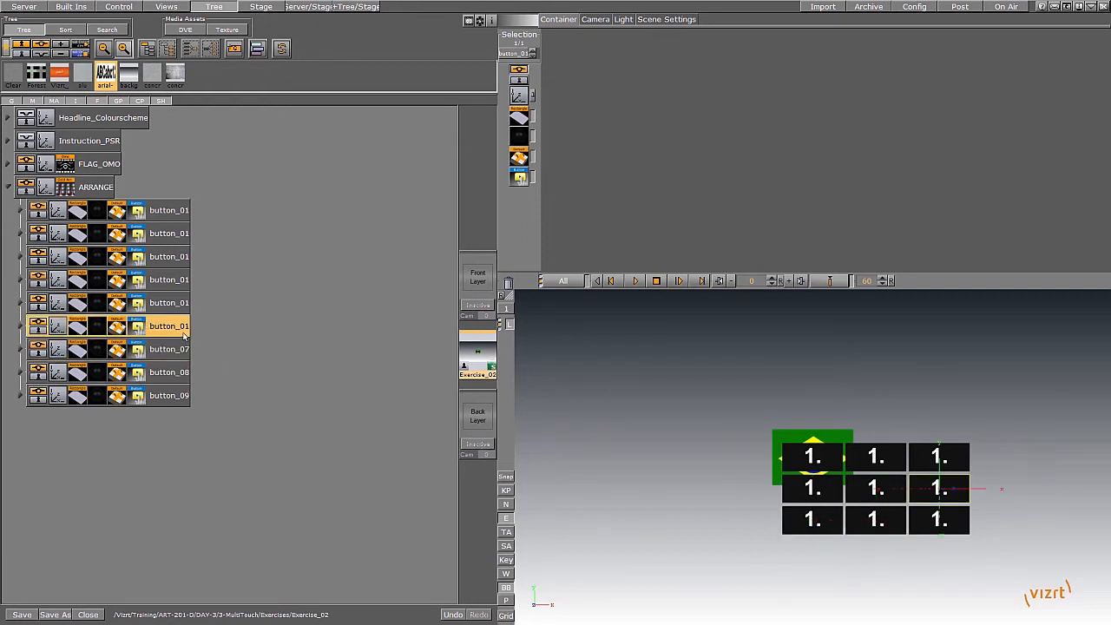
pyautogui.click(204, 328)
pyautogui.write('6')
pyautogui.press('Return')
pyautogui.click(201, 303)
pyautogui.click(200, 303)
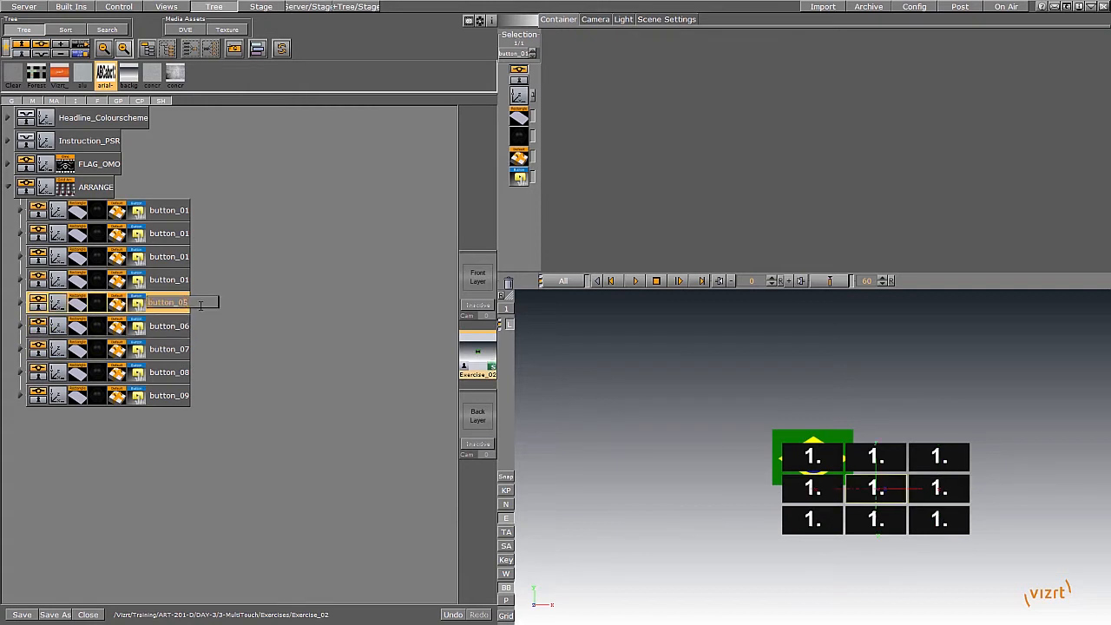
pyautogui.write('5')
pyautogui.press('Return')
pyautogui.click(190, 279)
pyautogui.click(190, 280)
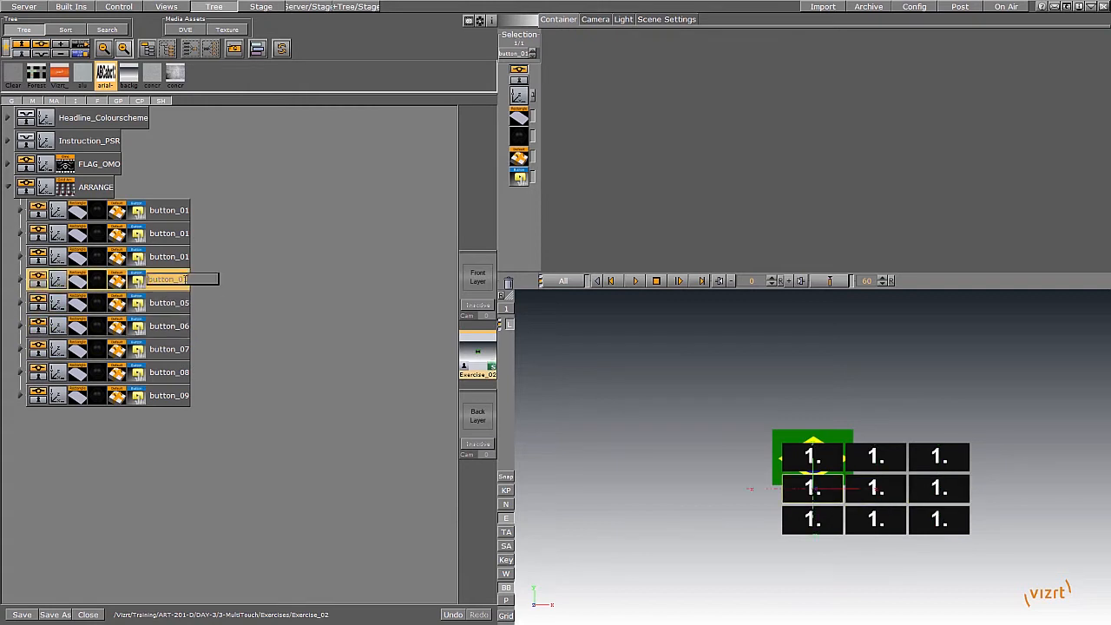
pyautogui.press('Return')
# Step: Rename the second and third button containers in ARRANGE as button_02 and button_03
pyautogui.click(185, 257)
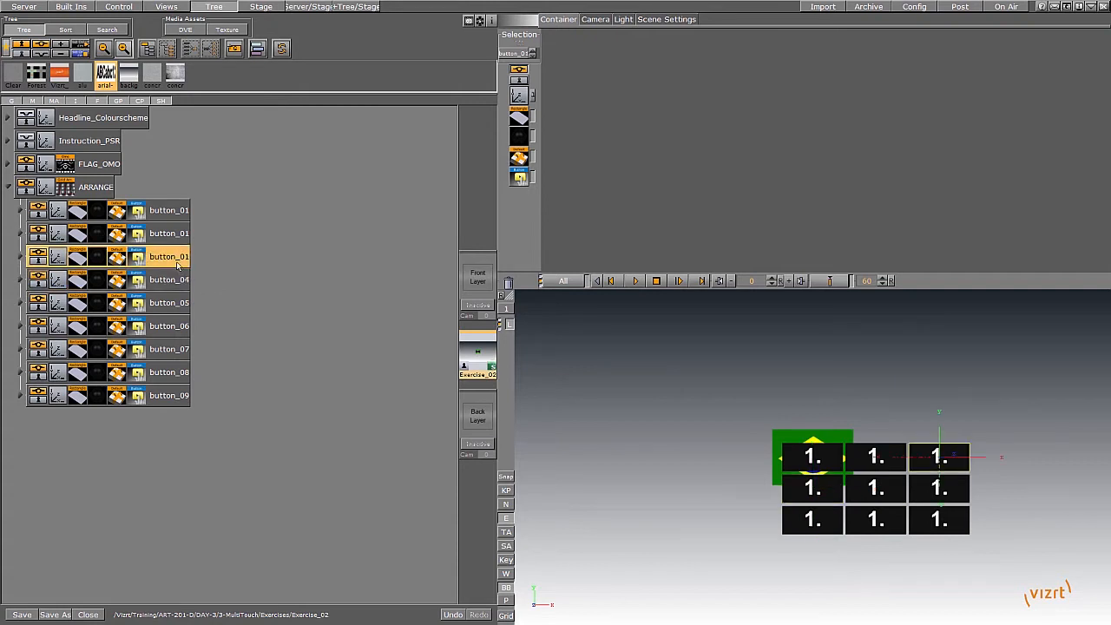
pyautogui.click(186, 257)
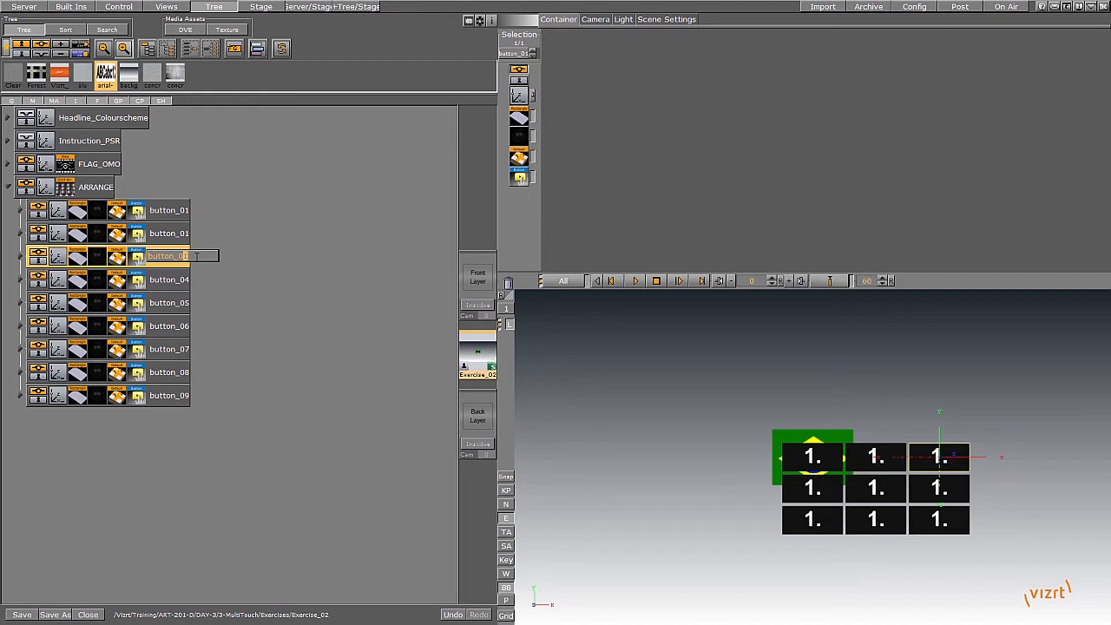
pyautogui.press('Return')
pyautogui.click(185, 234)
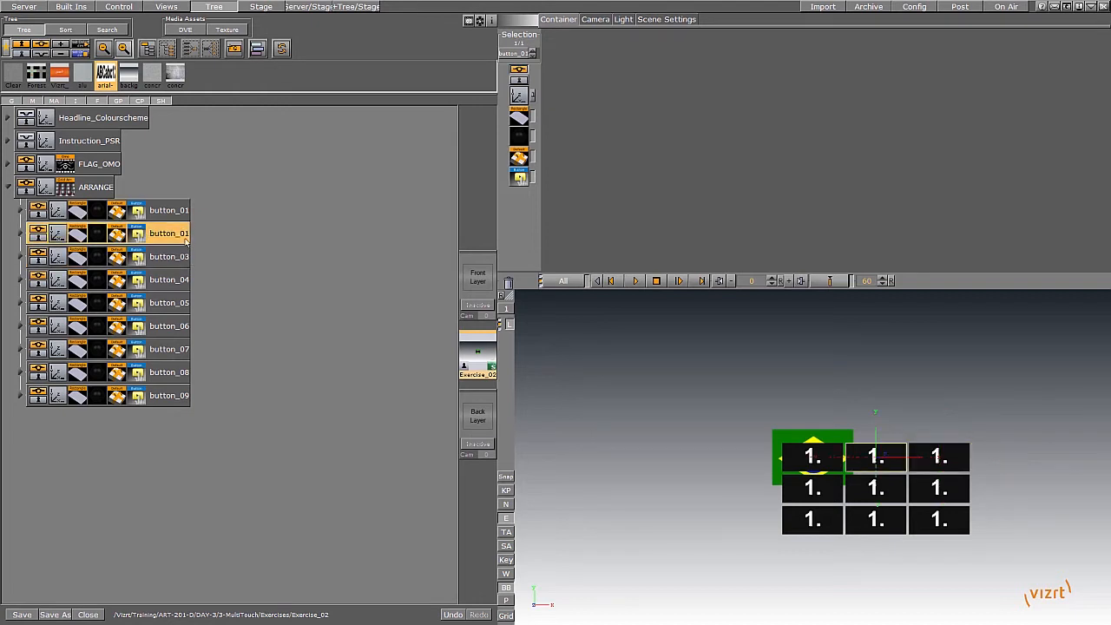
pyautogui.click(186, 235)
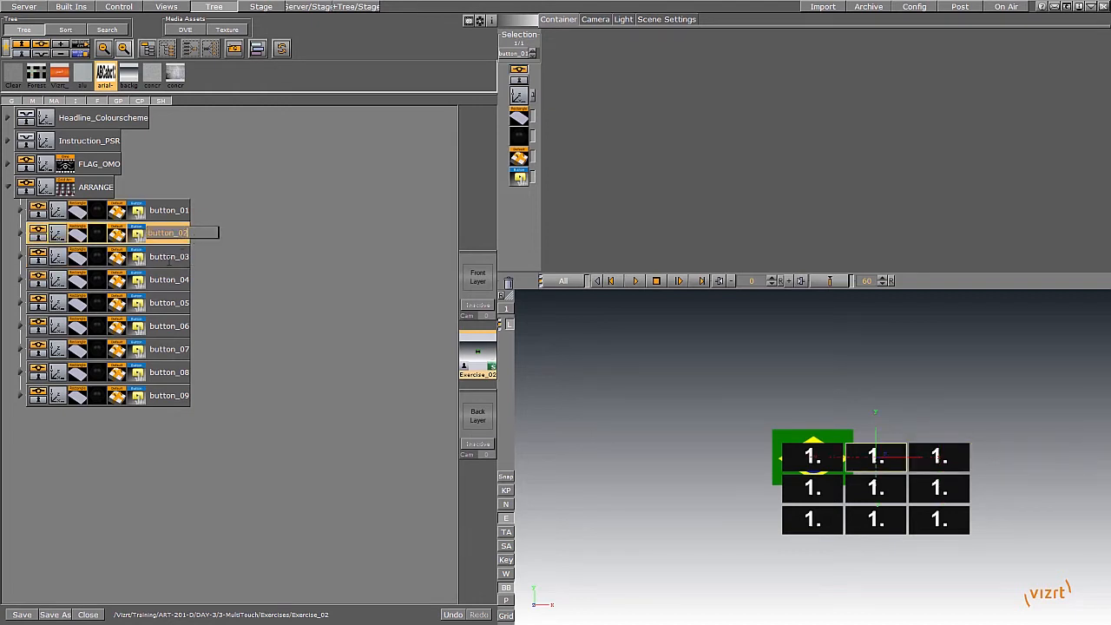
# Step: Set the PPIOmo plugin's Omo Value to 1 on button_02 and 2 on button_03
pyautogui.click(116, 234)
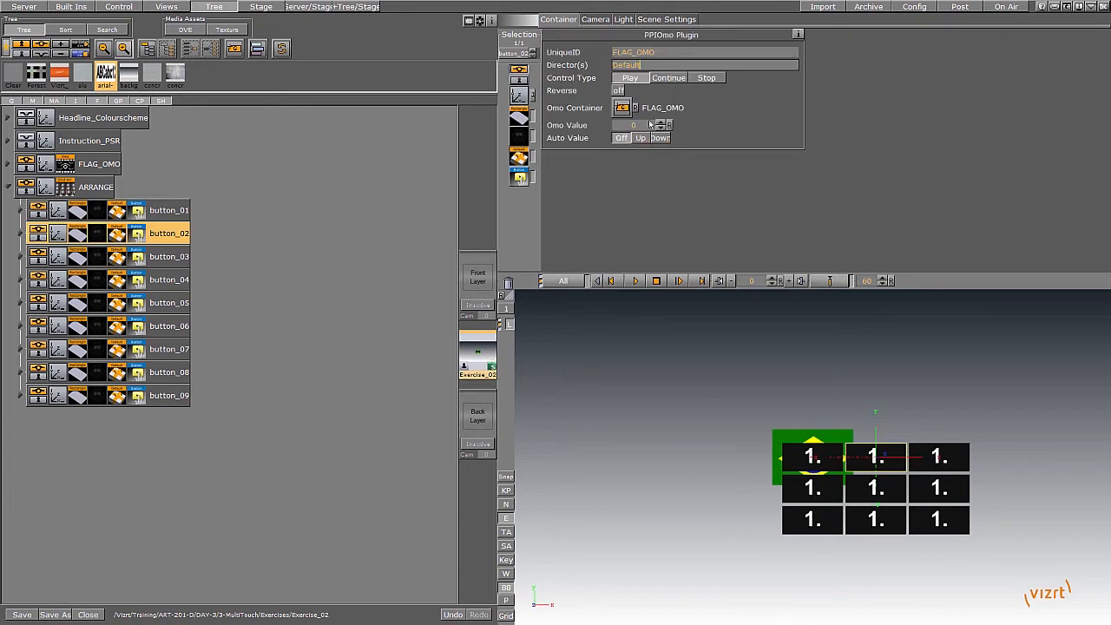
pyautogui.click(660, 122)
pyautogui.click(116, 257)
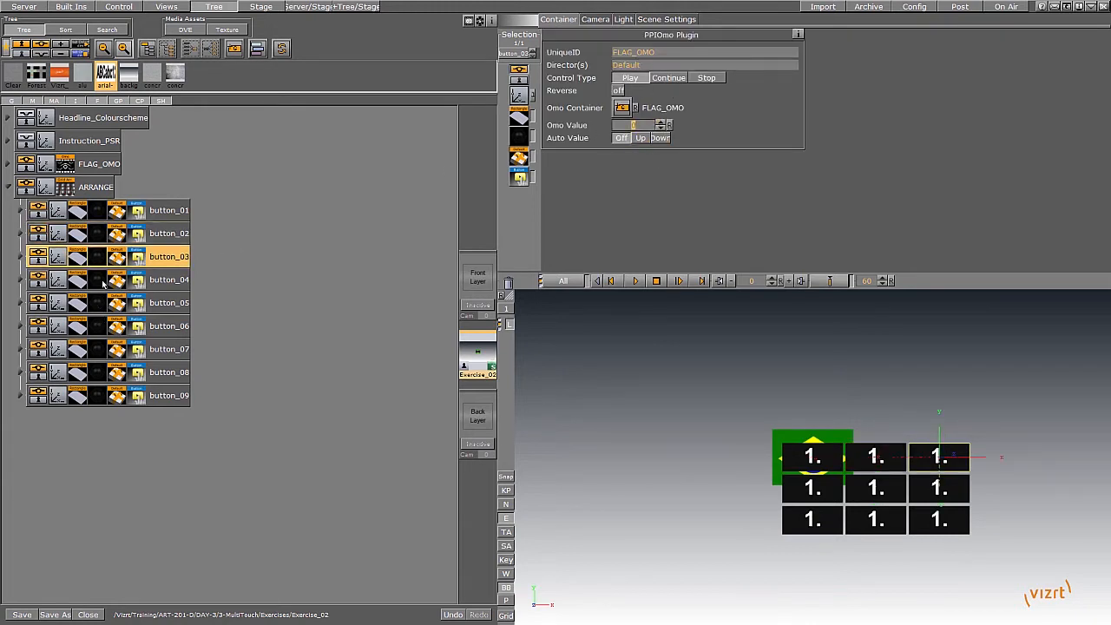
pyautogui.click(660, 122)
pyautogui.click(660, 122)
# Step: Set the PPIOmo Omo Value to 3 on button_04, 4 on button_05 and 5 on button_06
pyautogui.click(106, 282)
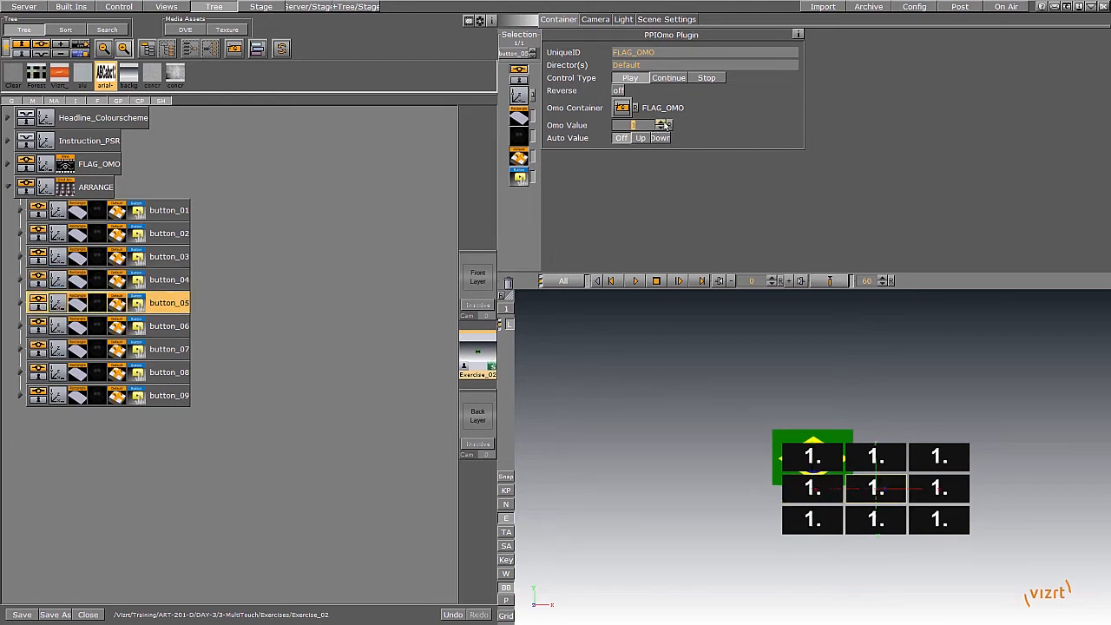
pyautogui.click(661, 123)
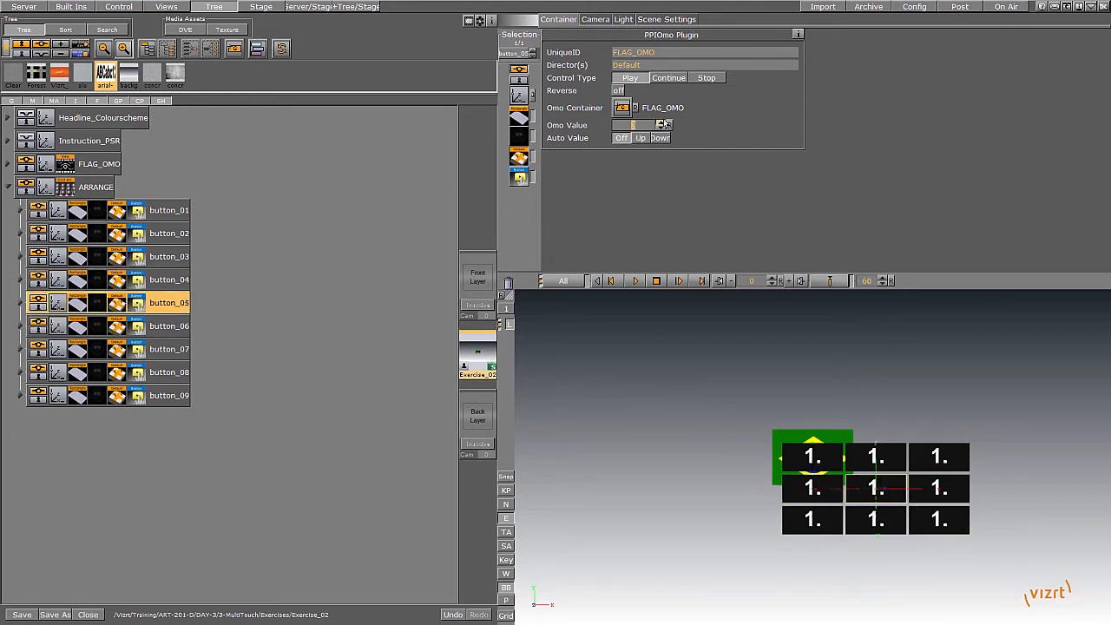
pyautogui.click(116, 334)
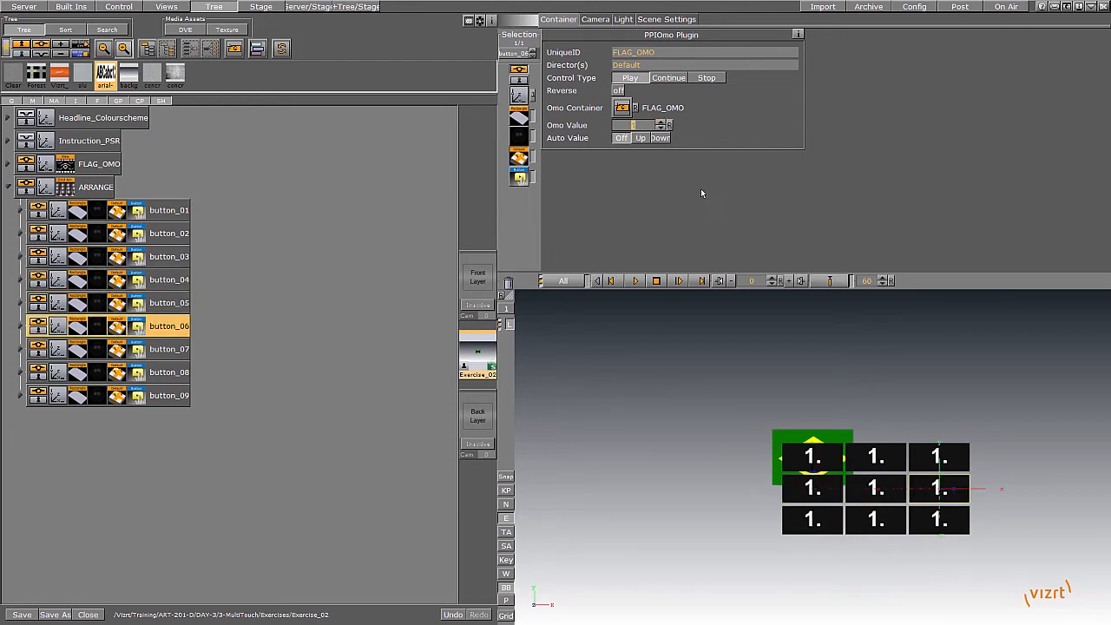
pyautogui.click(663, 126)
# Step: Set the PPIOmo Omo Value to 6 on button_07, 7 on button_08 and 8 on button_09
pyautogui.click(122, 351)
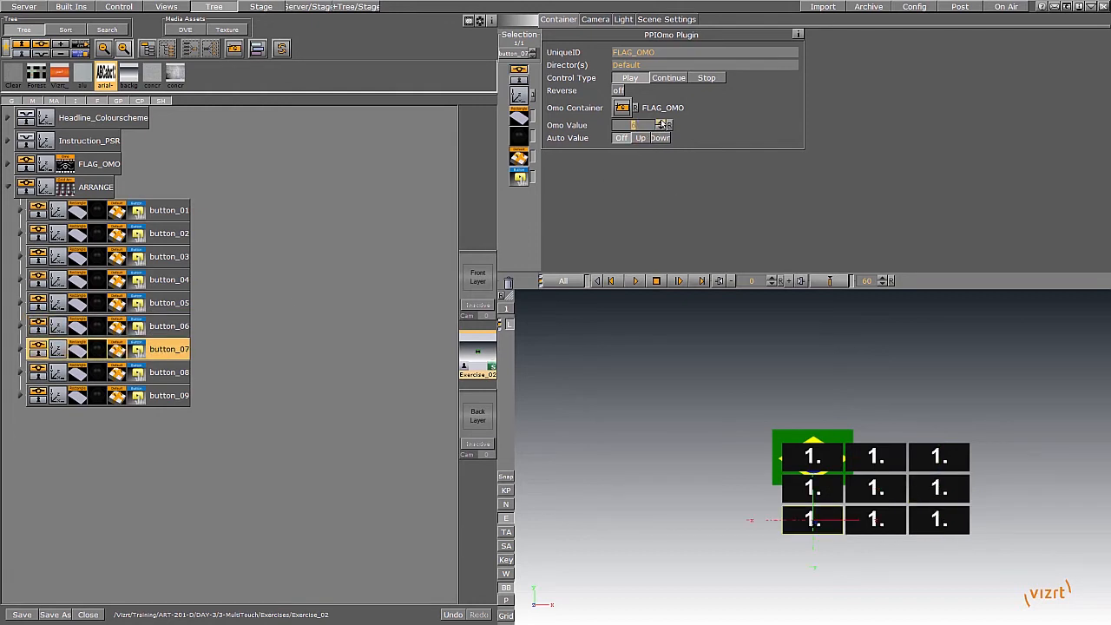
pyautogui.click(659, 122)
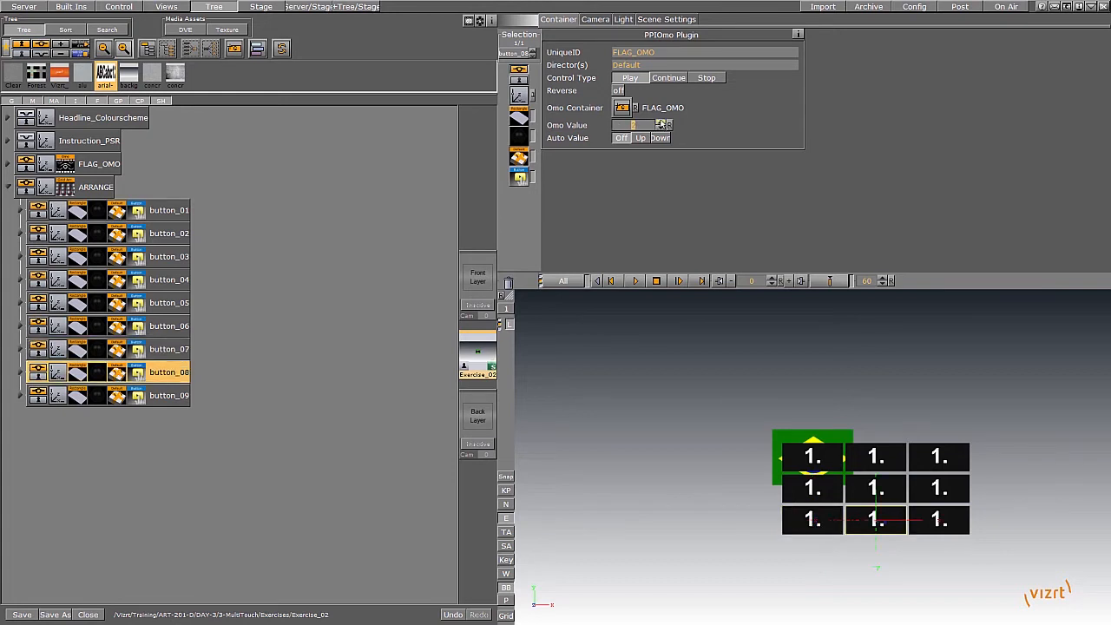
pyautogui.click(661, 124)
pyautogui.click(661, 124)
pyautogui.click(660, 123)
pyautogui.click(661, 124)
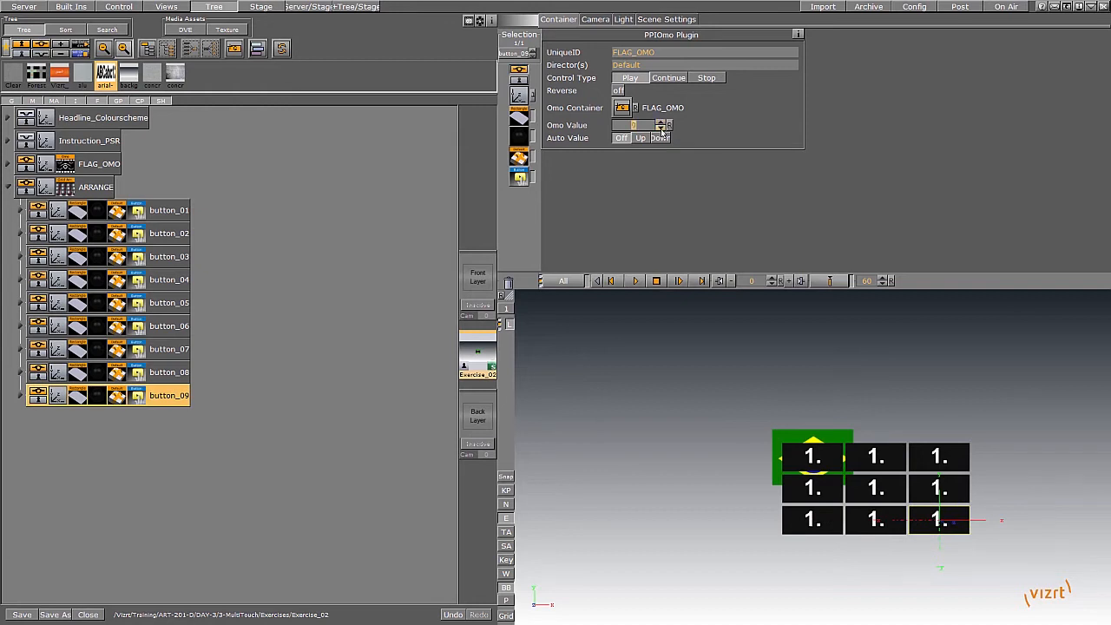
pyautogui.click(661, 124)
# Step: Centre the ARRANGE container's axis in X and Y and place the grid below the flag at position X 0.0, Y -123.0
pyautogui.click(45, 188)
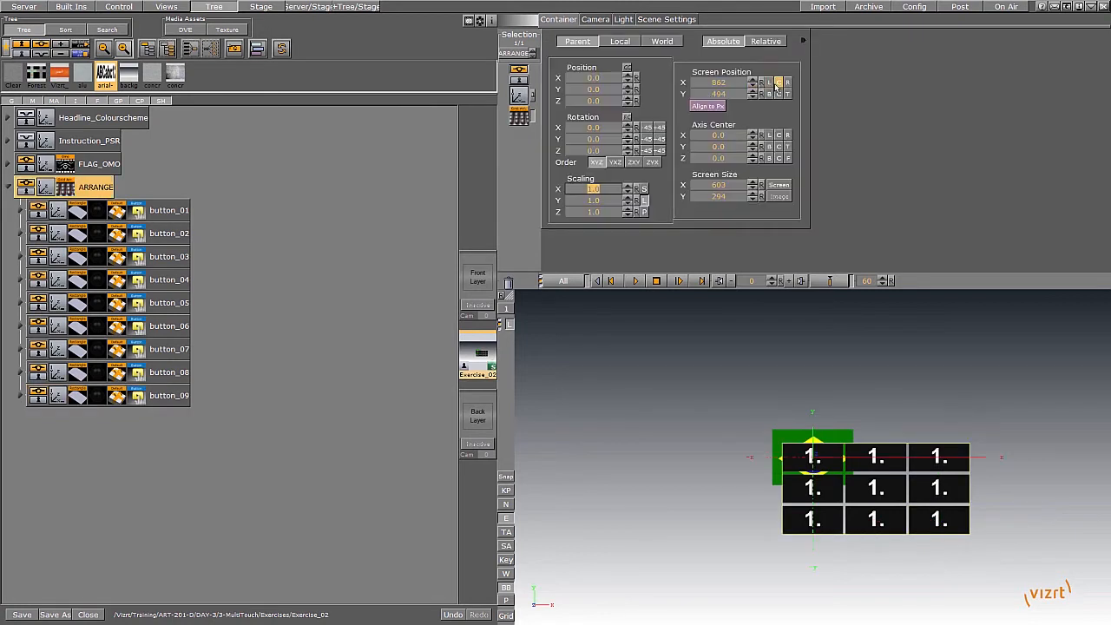
pyautogui.click(780, 135)
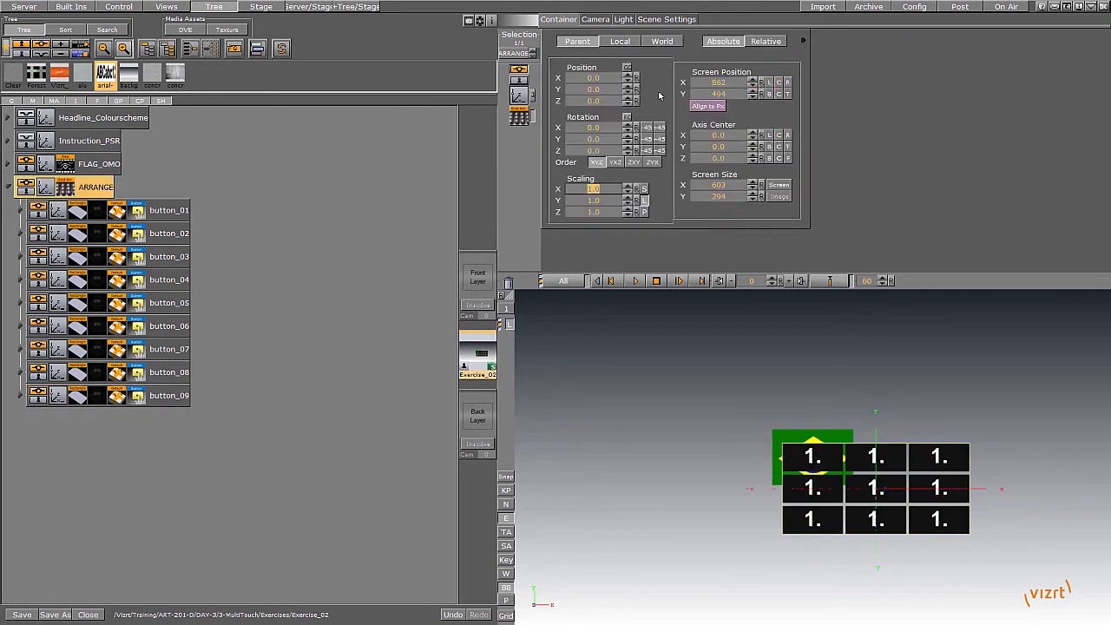
pyautogui.moveTo(608, 82); pyautogui.dragTo(534, 92)
pyautogui.click(636, 78)
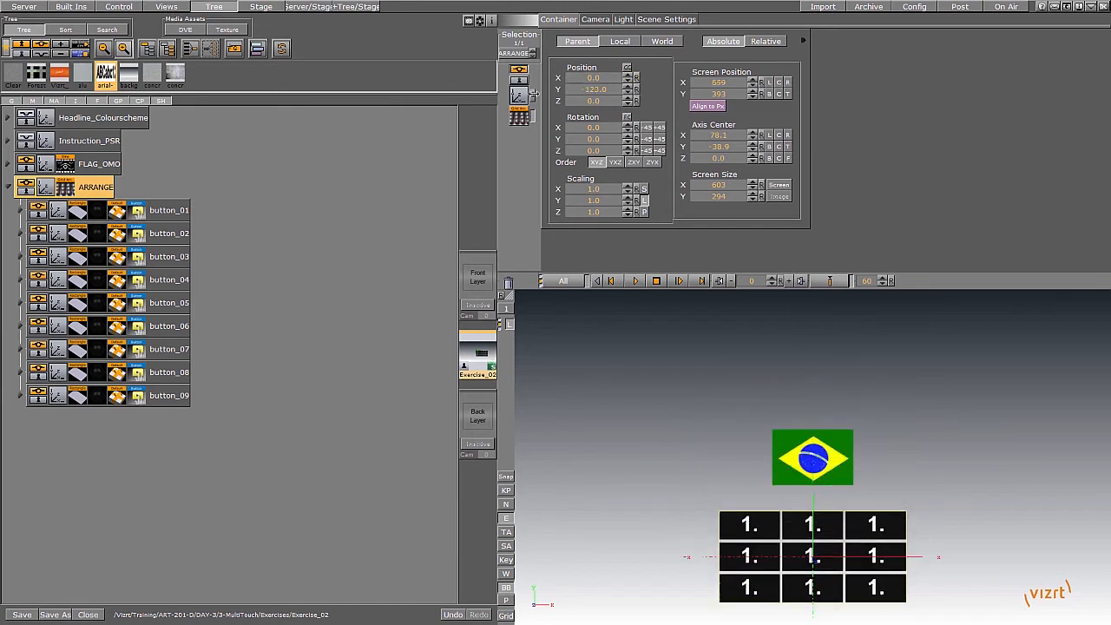
# Step: Expand button_02 through button_09 in the scene tree down to their arial-bold text containers
pyautogui.click(18, 396)
pyautogui.click(20, 372)
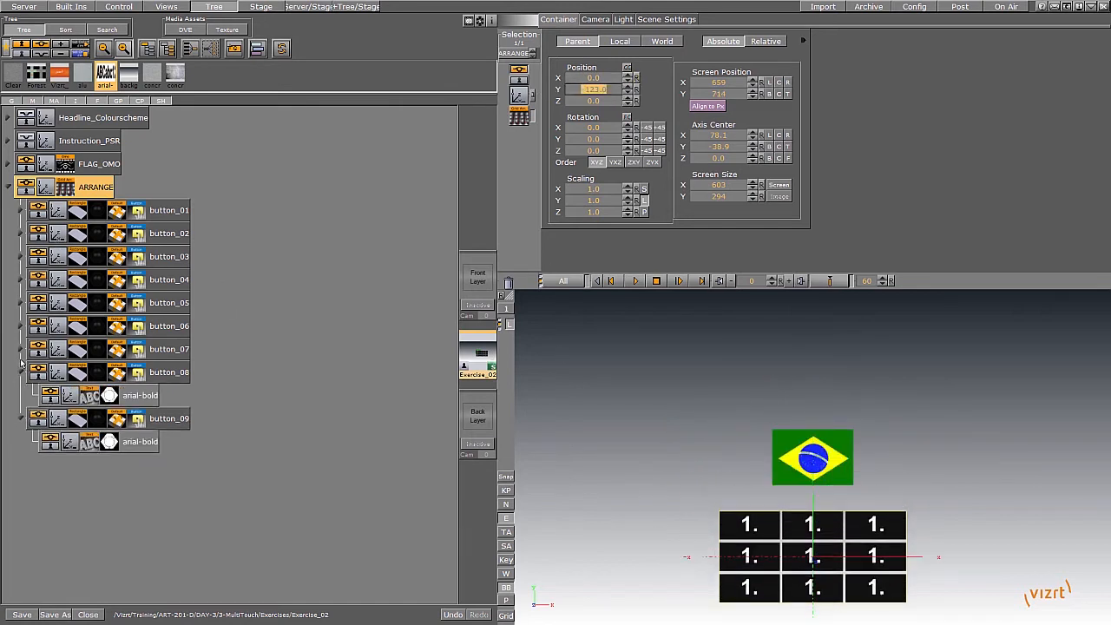
pyautogui.click(18, 349)
pyautogui.click(20, 327)
pyautogui.click(20, 303)
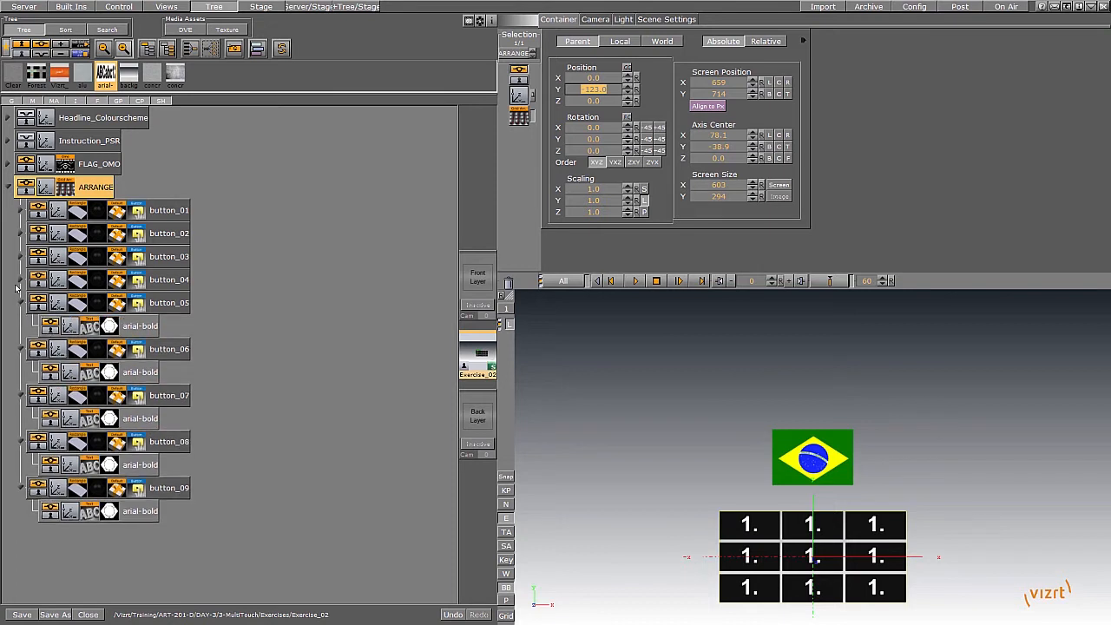
pyautogui.click(20, 280)
pyautogui.click(19, 257)
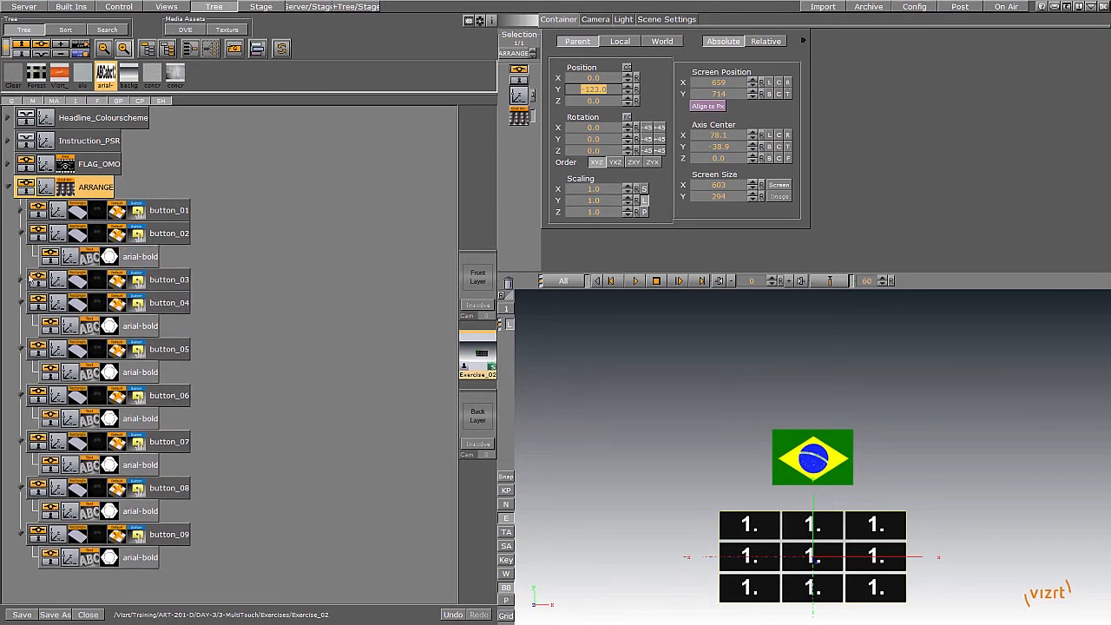
pyautogui.click(19, 233)
# Step: Change the text labels of button_02 through button_09 to 2. through 9. in sequence
pyautogui.click(99, 257)
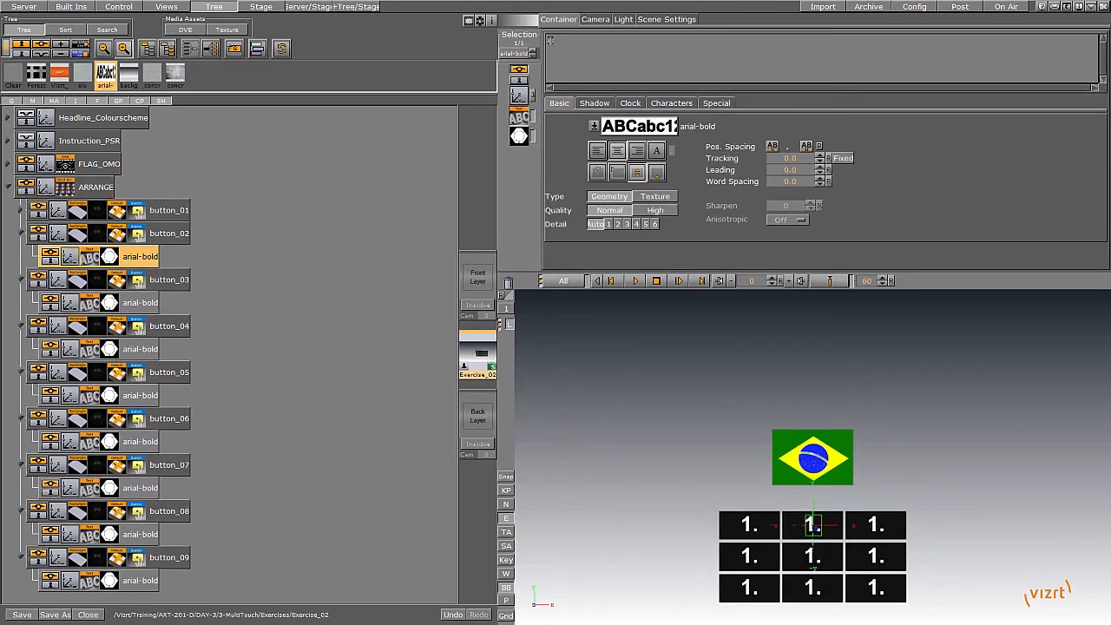
pyautogui.write('2')
pyautogui.press('Tab')
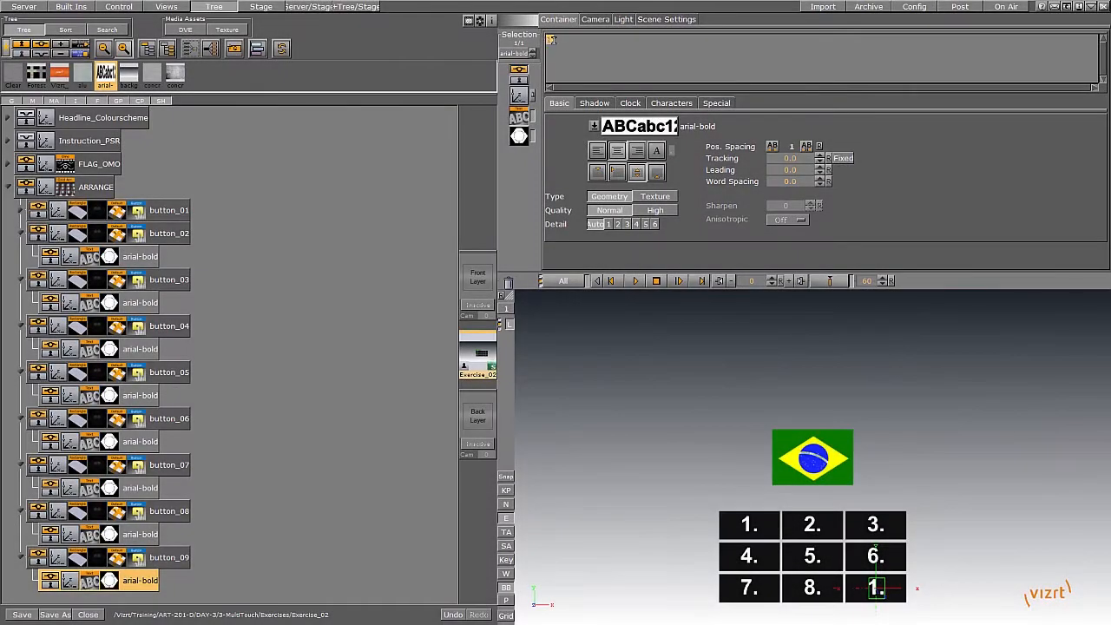
pyautogui.click(552, 40)
pyautogui.moveTo(551, 41); pyautogui.dragTo(547, 40)
pyautogui.write('9')
# Step: Give each button's PPIOmo plugin its own UniqueID, from FLAG_OMO_0 on button_01 to FLAG_OMO_8 on button_09
pyautogui.click(115, 234)
pyautogui.click(669, 52)
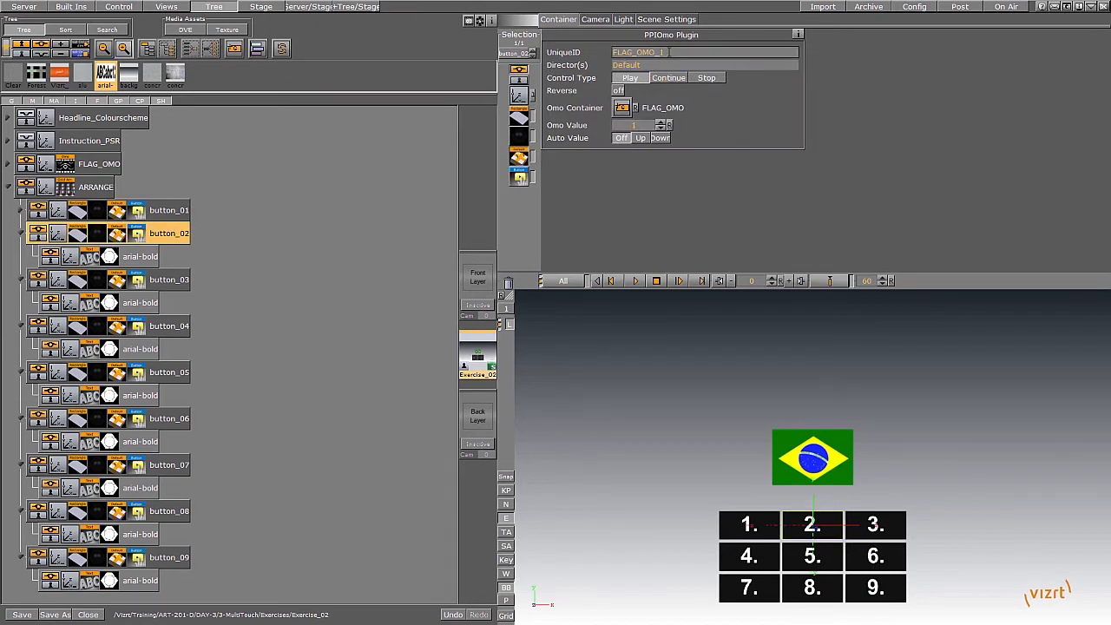
pyautogui.press('Up')
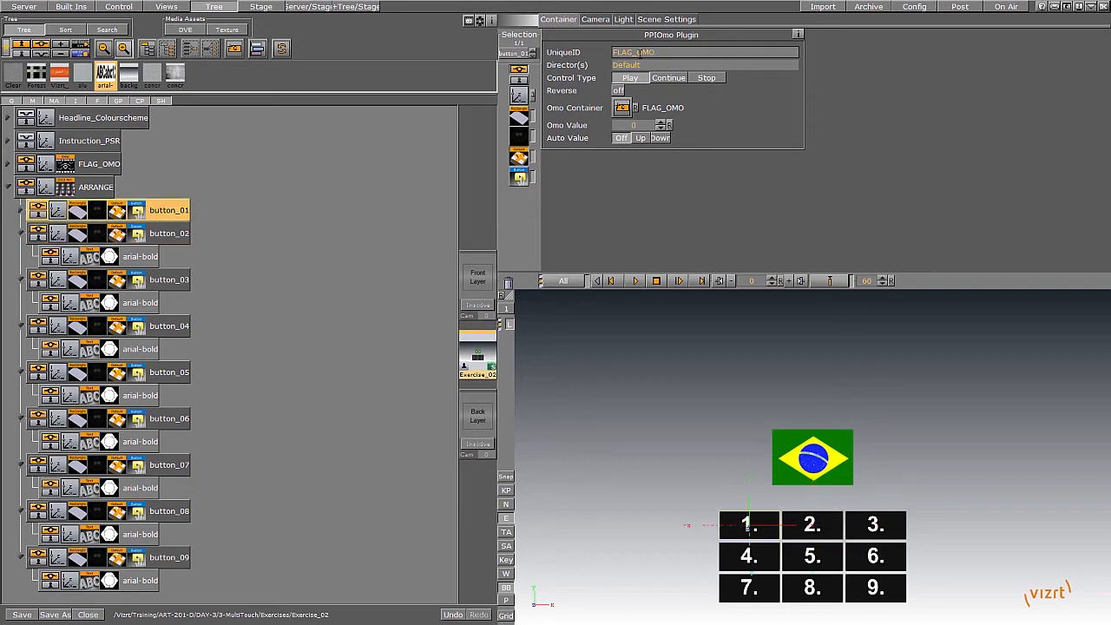
pyautogui.click(661, 62)
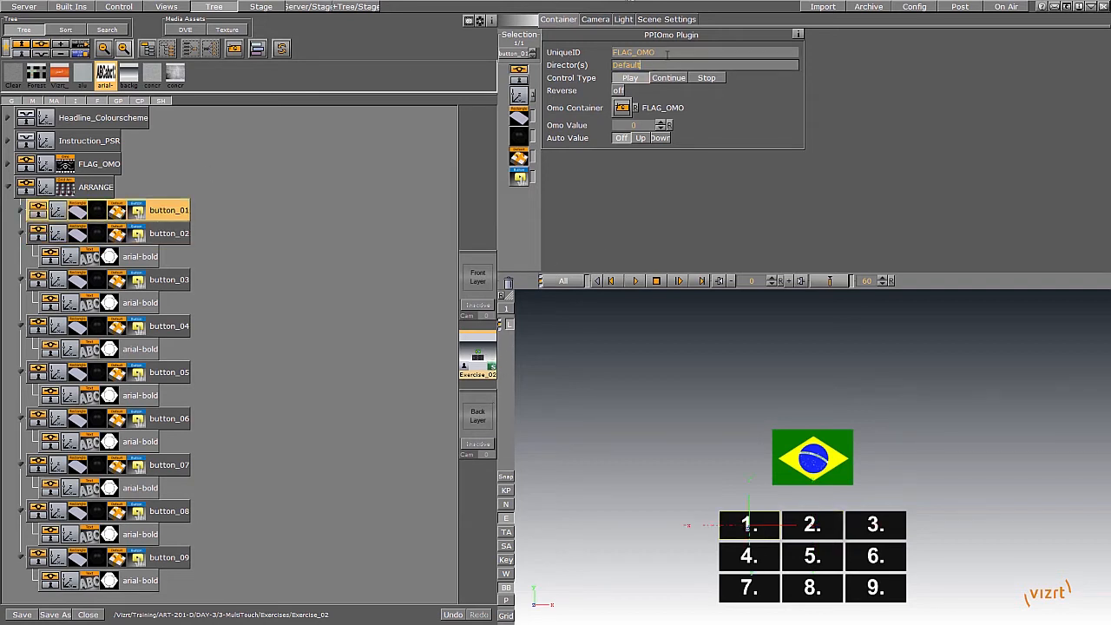
pyautogui.click(672, 53)
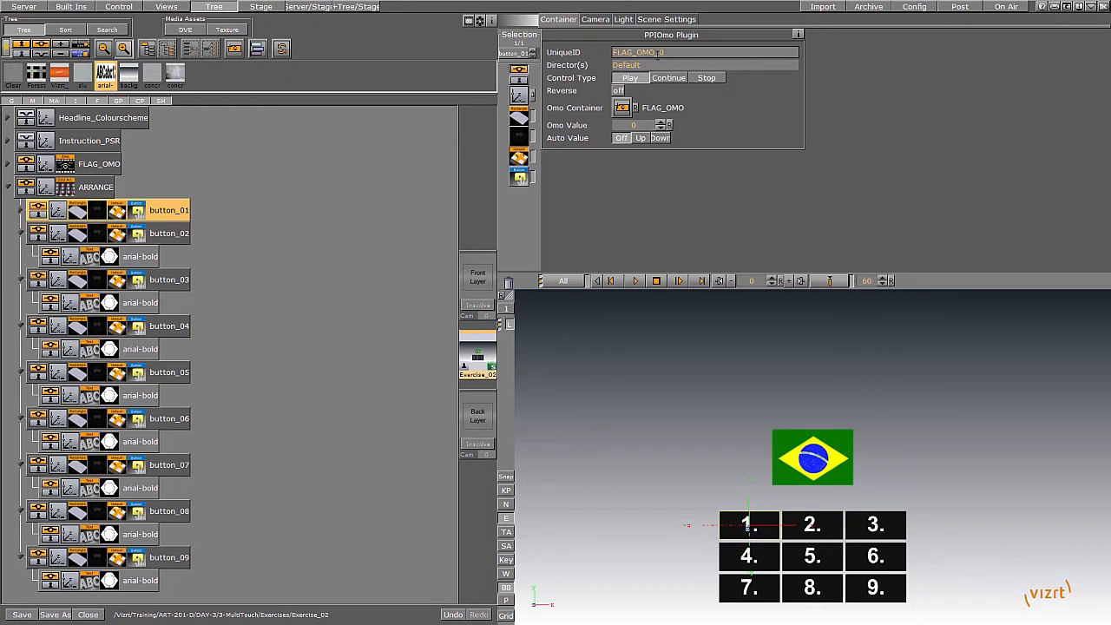
pyautogui.click(117, 280)
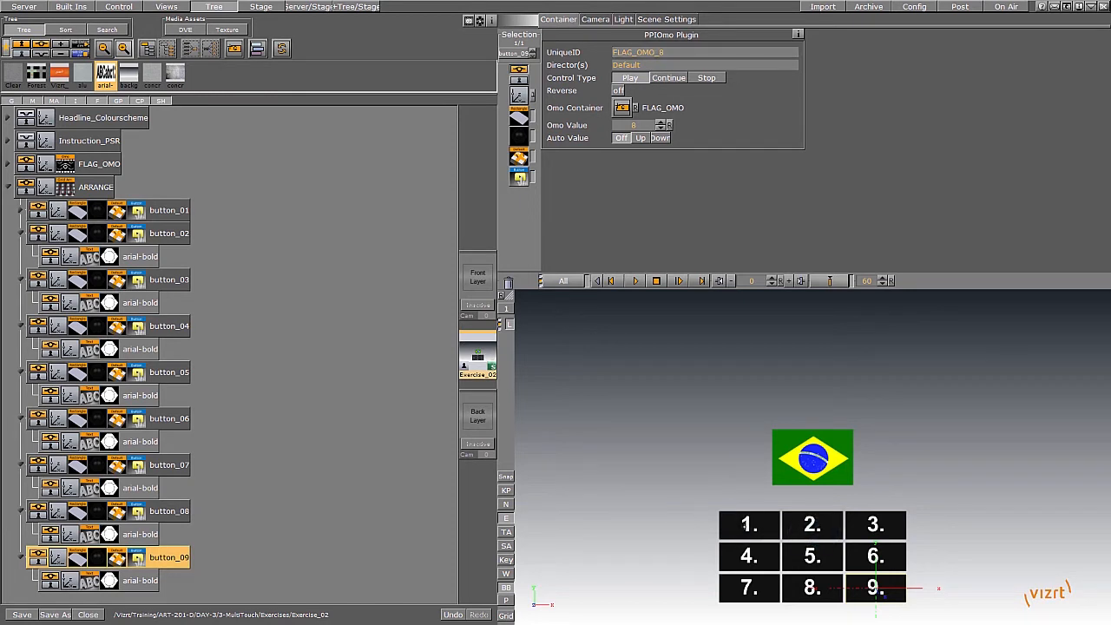
# Step: Set the director of button_01's PPIOmo plugin to FEEDBACK and copy the name
pyautogui.click(116, 212)
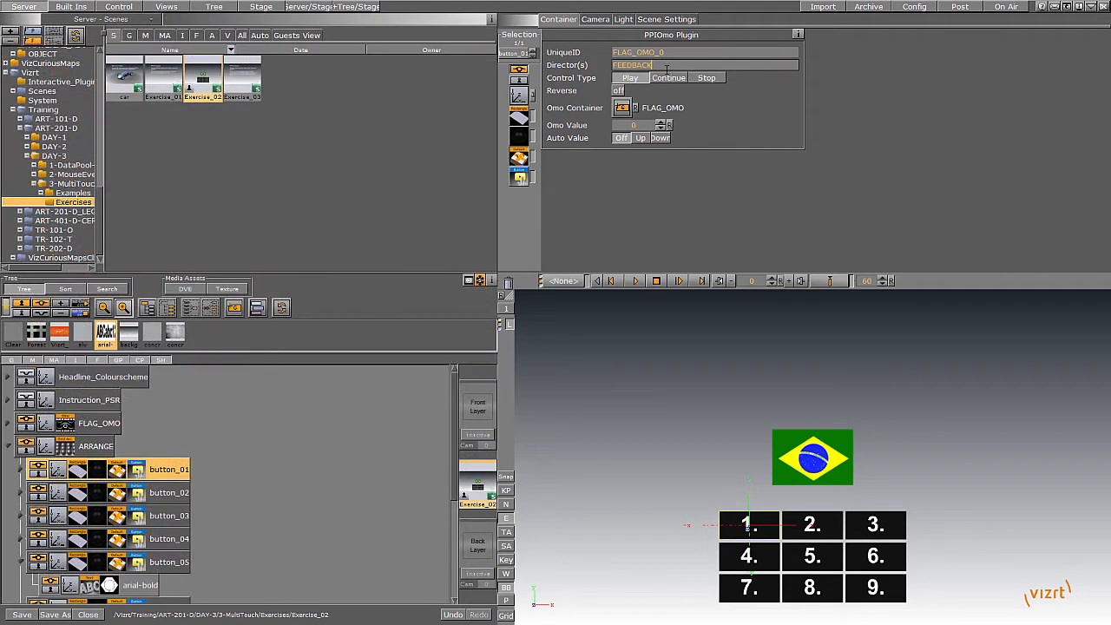
pyautogui.press('Return')
pyautogui.hotkey('ctrl', 'c')
# Step: Add a new director to the stage and name it FEEDBACK
pyautogui.click(260, 7)
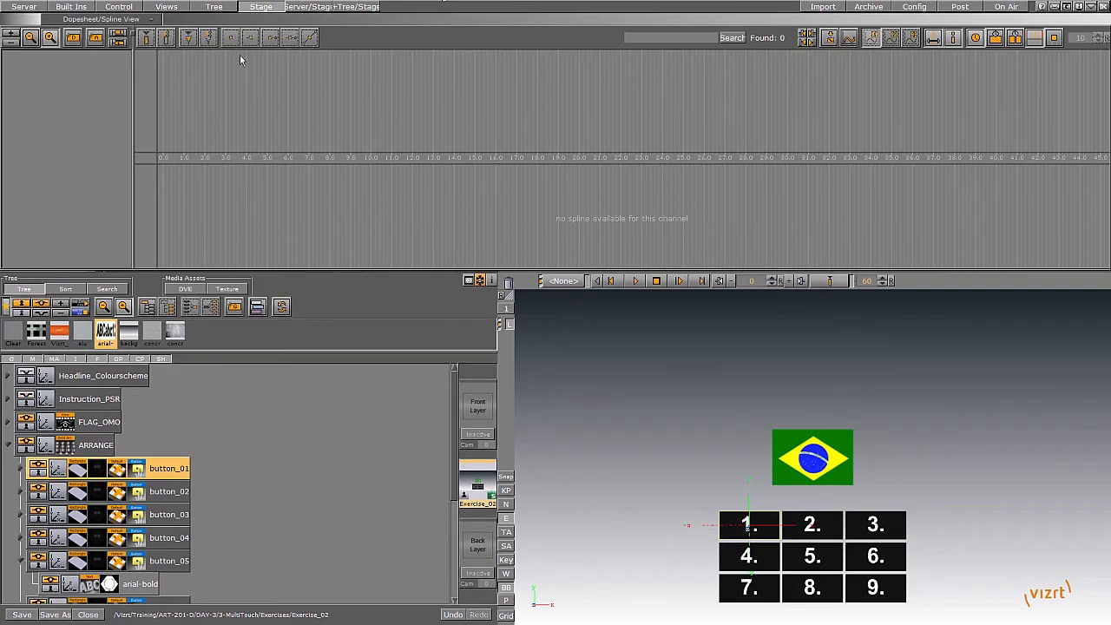
pyautogui.click(72, 39)
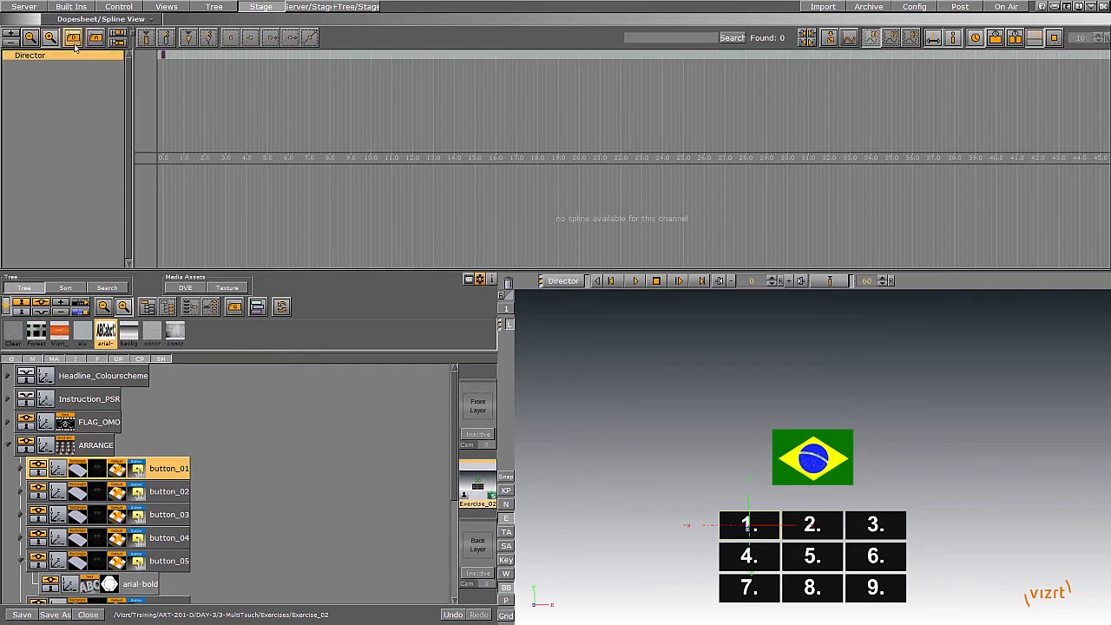
pyautogui.rightClick(70, 54)
pyautogui.click(99, 62)
pyautogui.hotkey('ctrl', 'v')
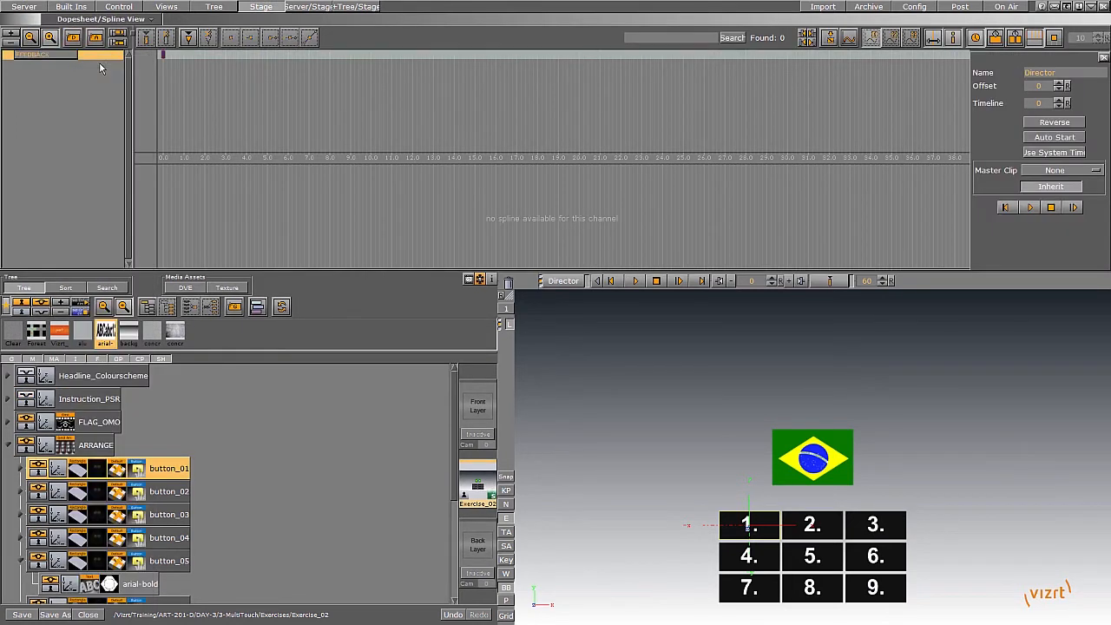
pyautogui.press('Return')
# Step: Group FLAG_OMO under a new parent container and open that parent's transformation settings
pyautogui.click(104, 422)
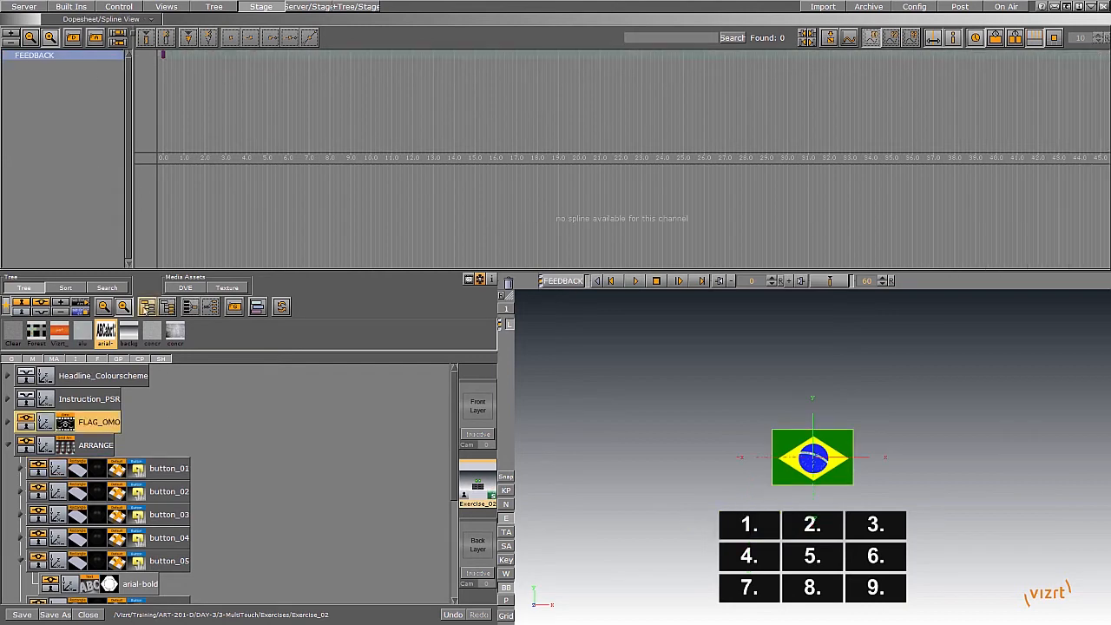
pyautogui.click(145, 309)
pyautogui.click(72, 422)
pyautogui.click(46, 424)
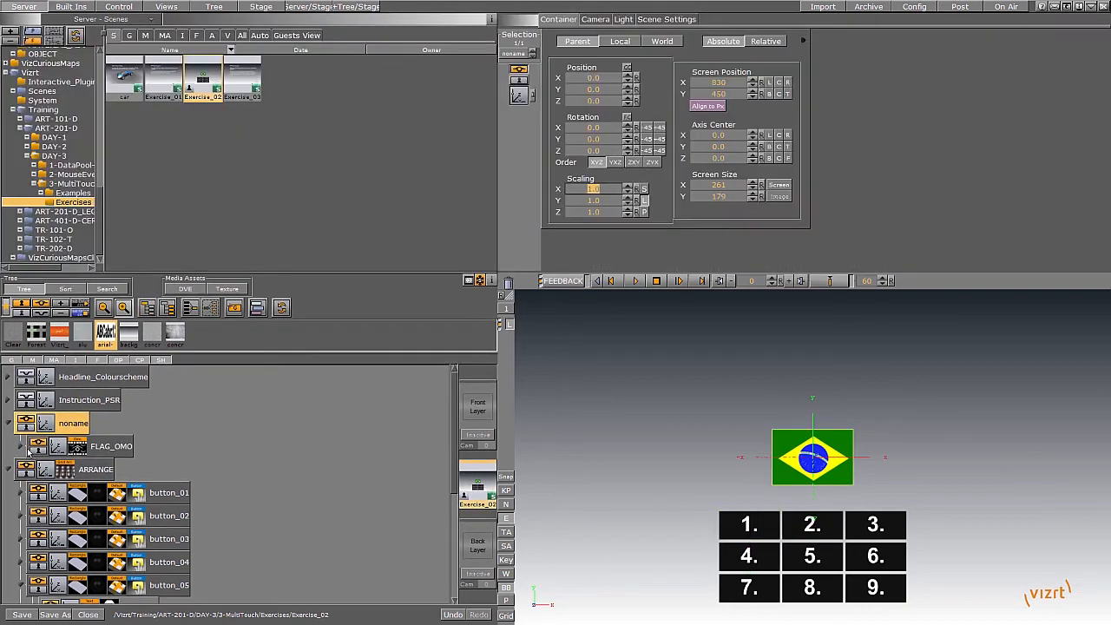
pyautogui.click(22, 447)
pyautogui.click(22, 446)
# Step: Keyframe the scaling of FLAG_OMO's parent container in the FEEDBACK director, returning it to its original size at the end
pyautogui.moveTo(831, 281); pyautogui.dragTo(848, 281)
pyautogui.moveTo(609, 188); pyautogui.dragTo(592, 189)
pyautogui.moveTo(830, 280); pyautogui.dragTo(839, 281)
pyautogui.click(637, 189)
pyautogui.click(66, 423)
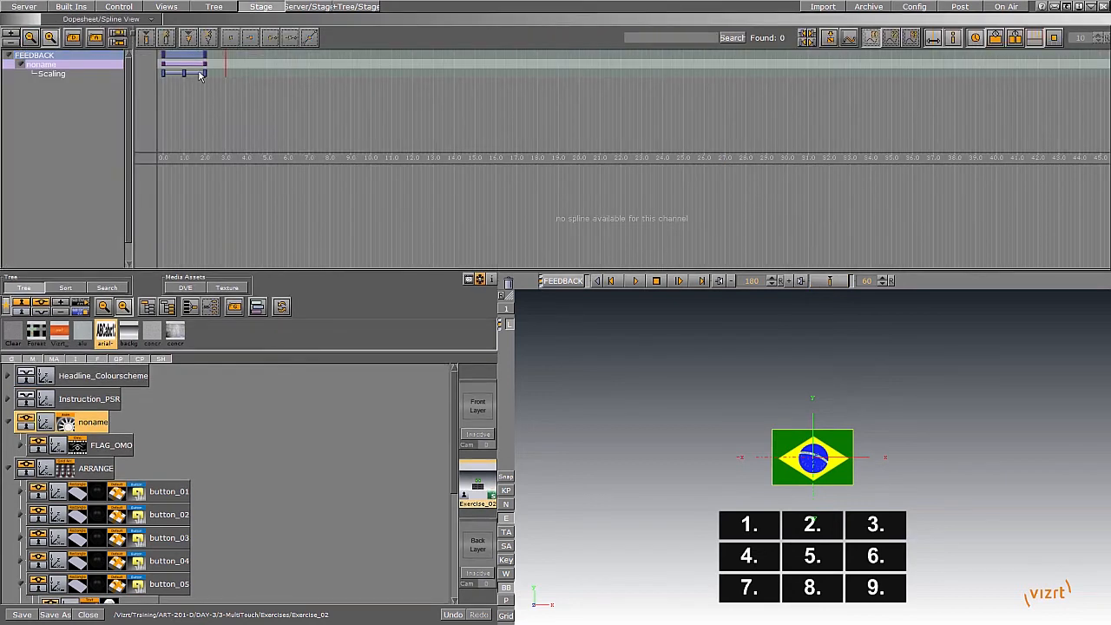
# Step: Shorten the parent container's scaling animation to about 0.4 seconds and play the FEEDBACK director
pyautogui.moveTo(204, 65); pyautogui.dragTo(173, 64)
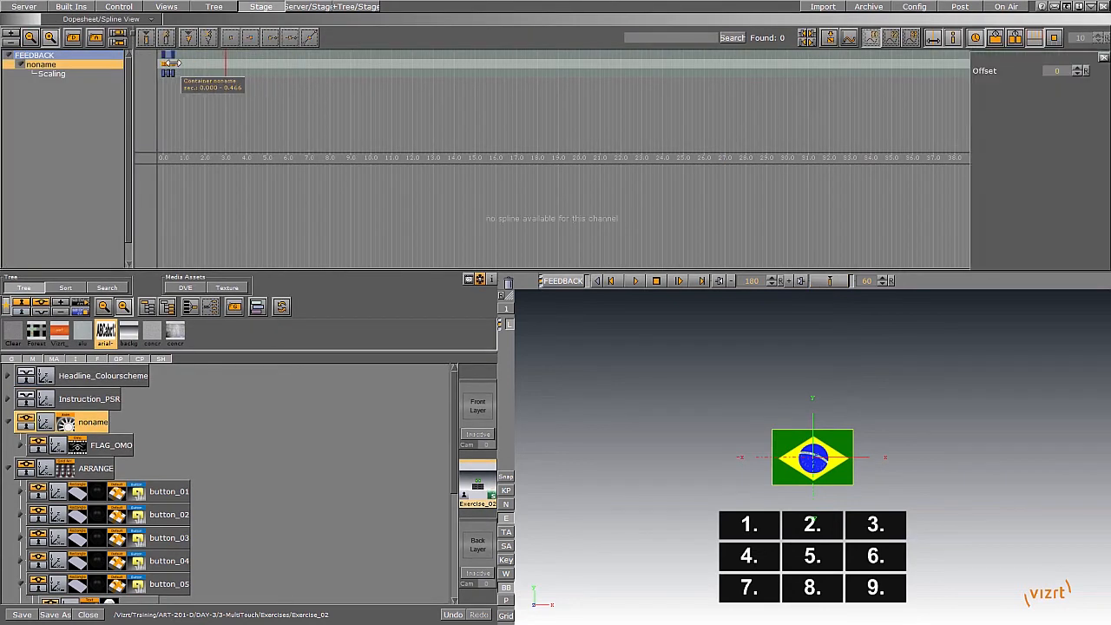
pyautogui.click(95, 55)
pyautogui.click(635, 280)
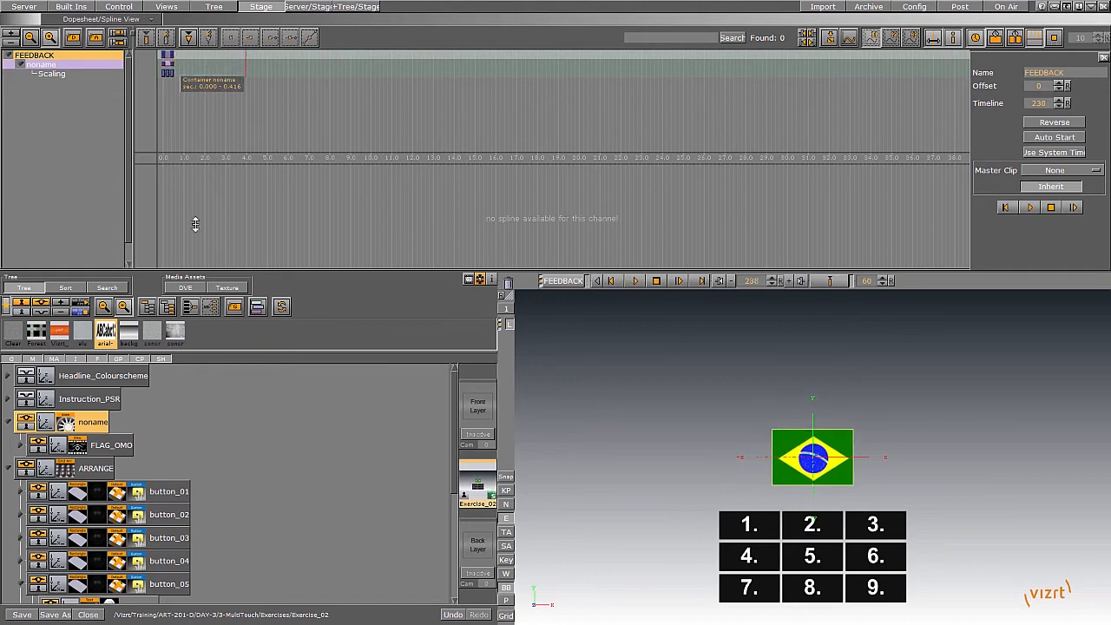
# Step: Copy the FEEDBACK director name from button_01 into the PPIOmo plugins of button_02 through button_09
pyautogui.click(120, 493)
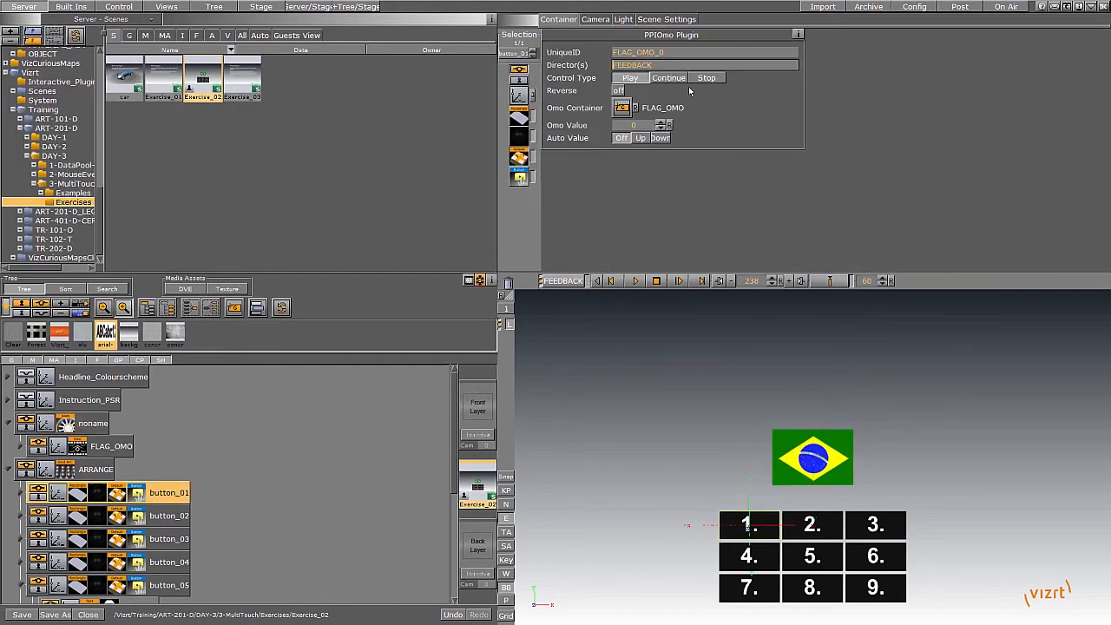
pyautogui.moveTo(653, 65); pyautogui.dragTo(582, 55)
pyautogui.moveTo(679, 63); pyautogui.dragTo(612, 66)
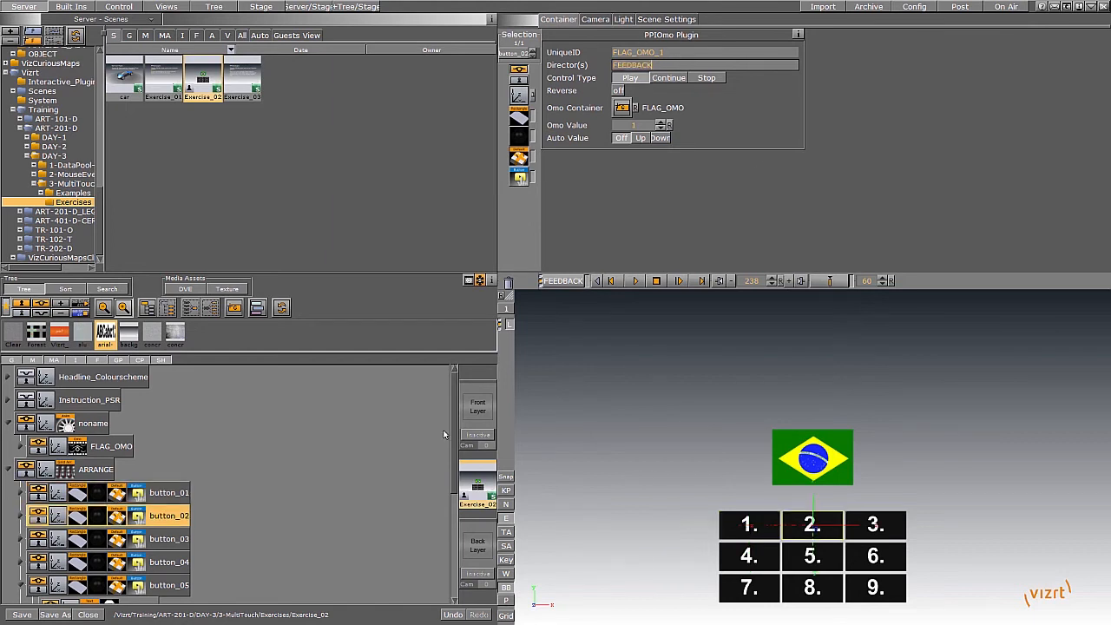
pyautogui.moveTo(454, 464); pyautogui.dragTo(455, 521)
pyautogui.click(168, 432)
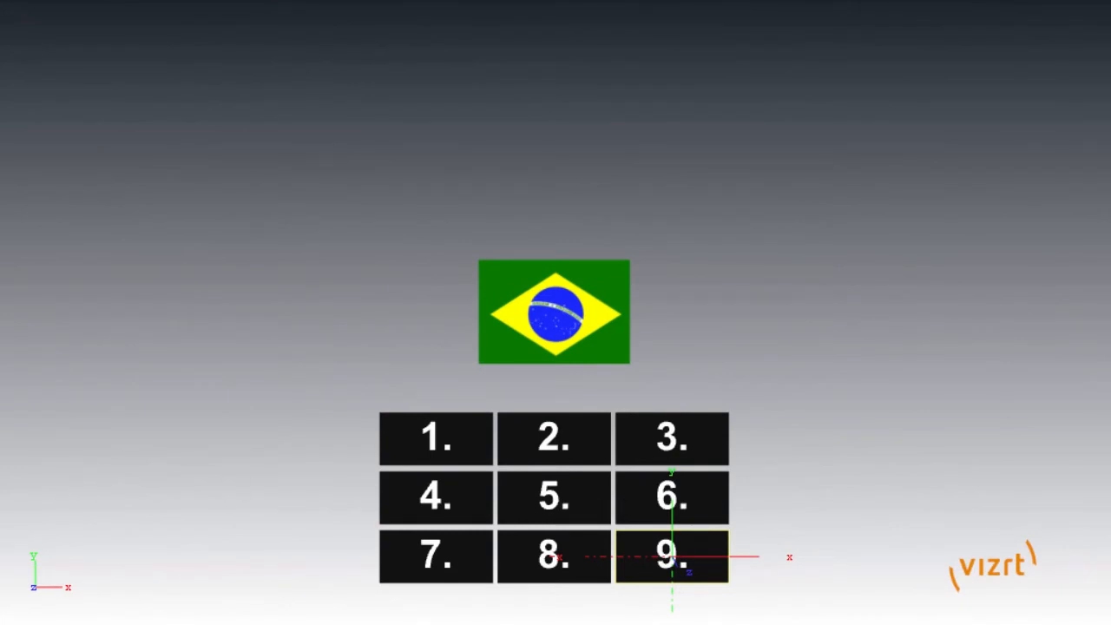
# Step: Test numbered buttons 5, 3, 2, 4 and 8 in the full-size output to check flag switching and scaling feedback
pyautogui.click(556, 499)
pyautogui.click(687, 461)
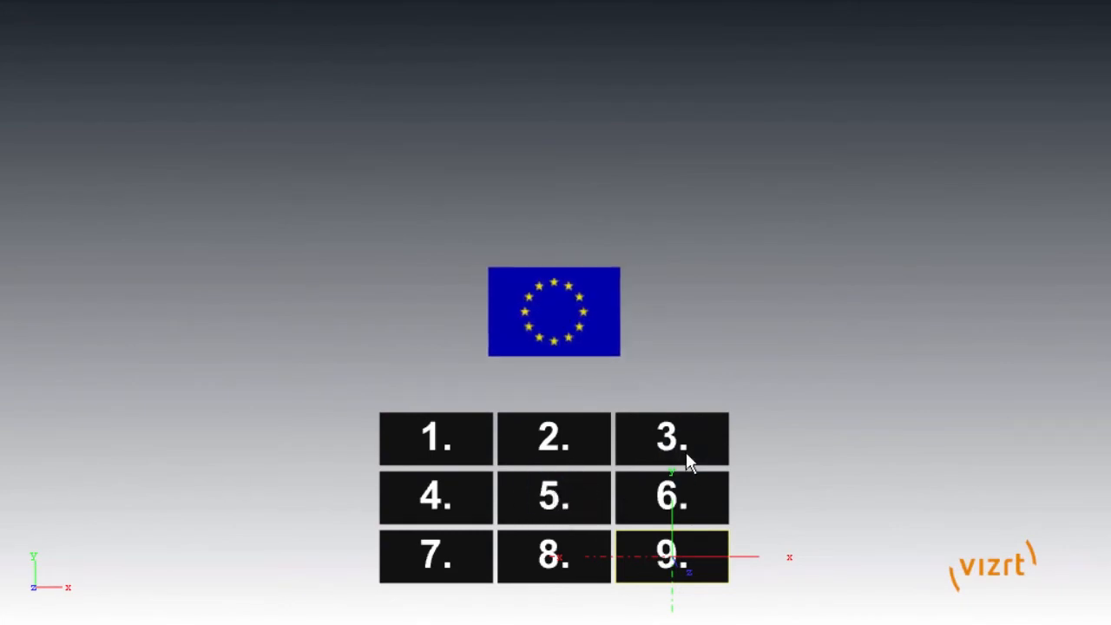
pyautogui.click(562, 447)
pyautogui.click(417, 493)
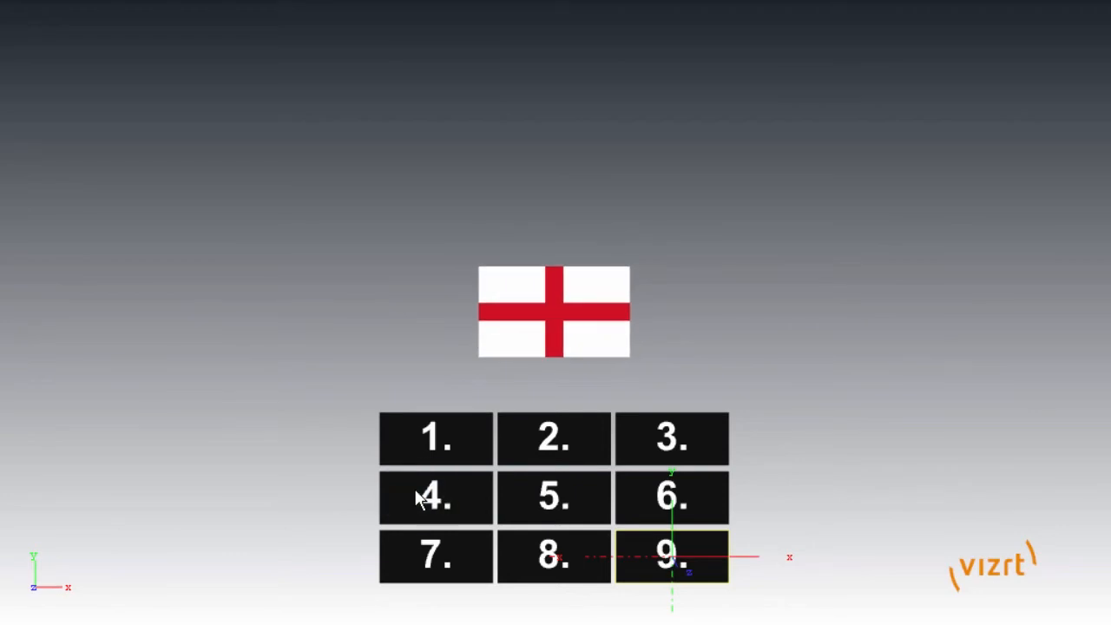
pyautogui.click(558, 559)
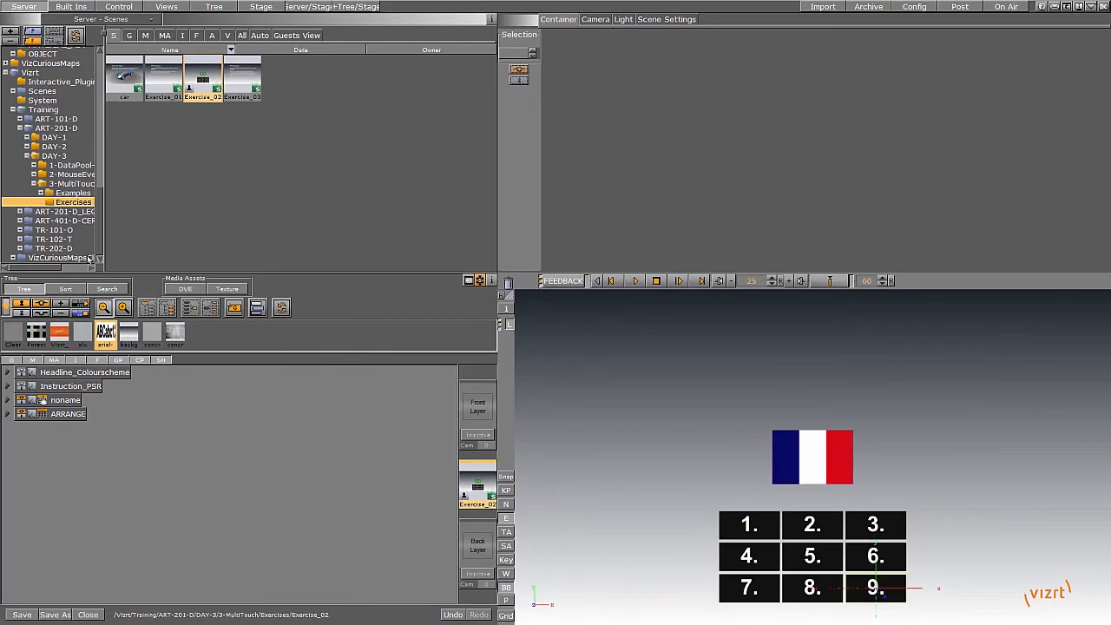
# Step: Add the Mt2dControl plugin from the MultiTouchComp container plugins to the FLAG_OMO container
pyautogui.click(8, 400)
pyautogui.click(62, 400)
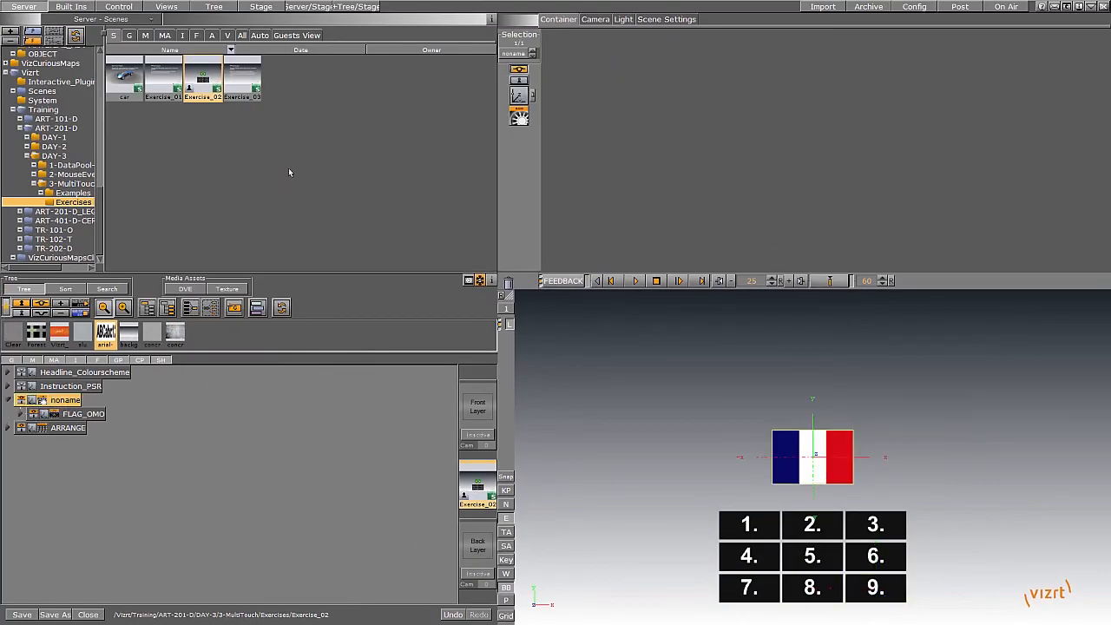
pyautogui.click(72, 7)
pyautogui.click(140, 32)
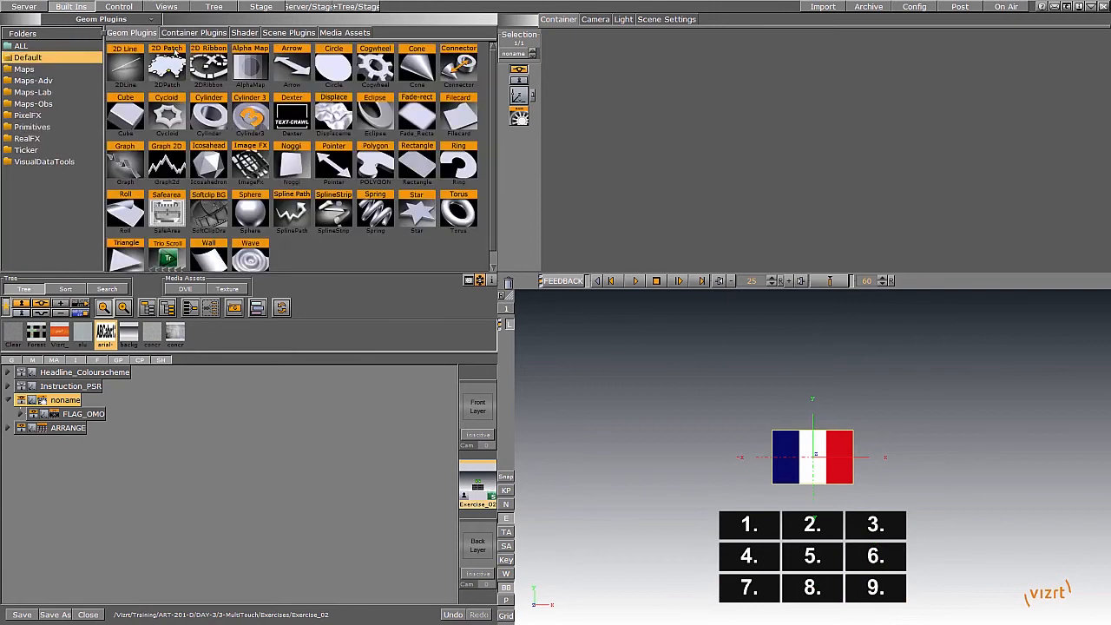
pyautogui.click(198, 34)
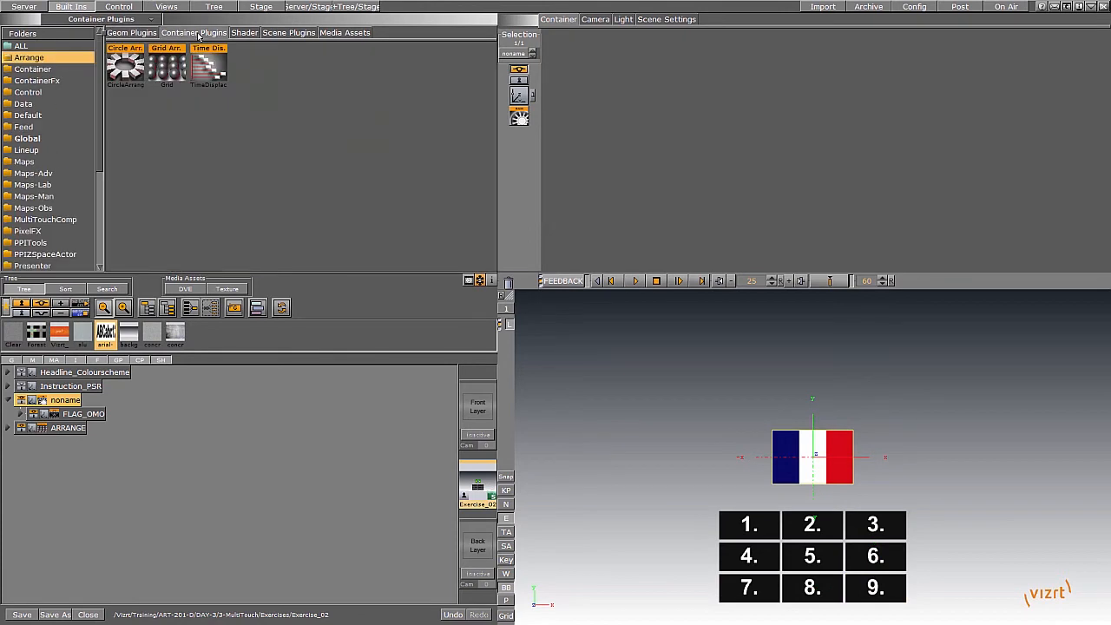
pyautogui.click(52, 219)
pyautogui.moveTo(137, 71); pyautogui.dragTo(82, 414)
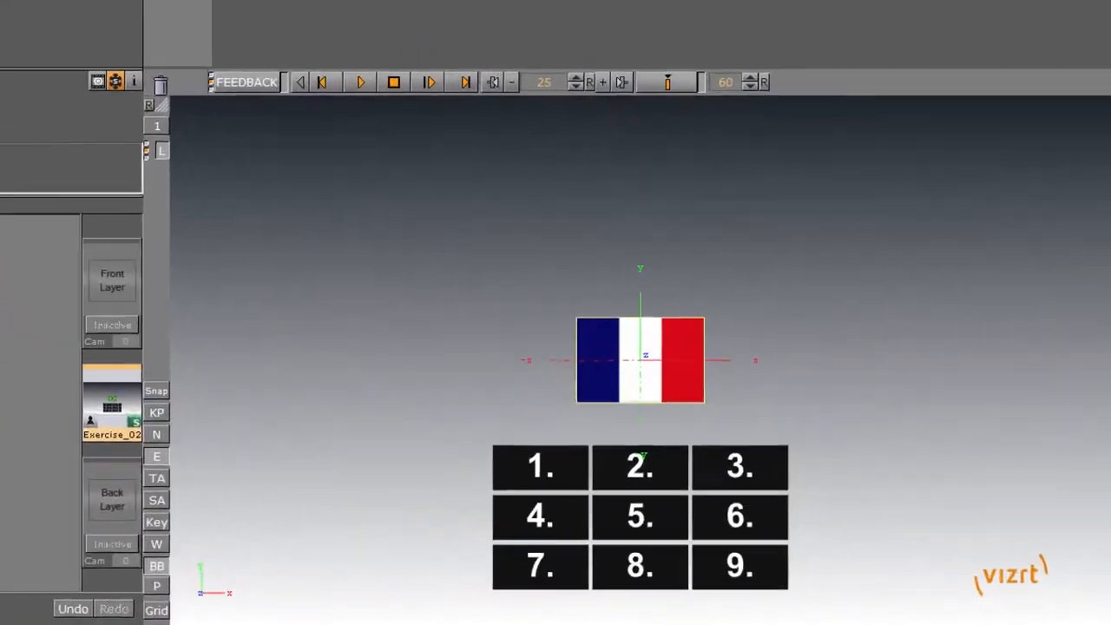
# Step: Test moving, rotating and scaling the flag in the output while switching flags with the numbered buttons
pyautogui.moveTo(810, 480); pyautogui.dragTo(713, 486)
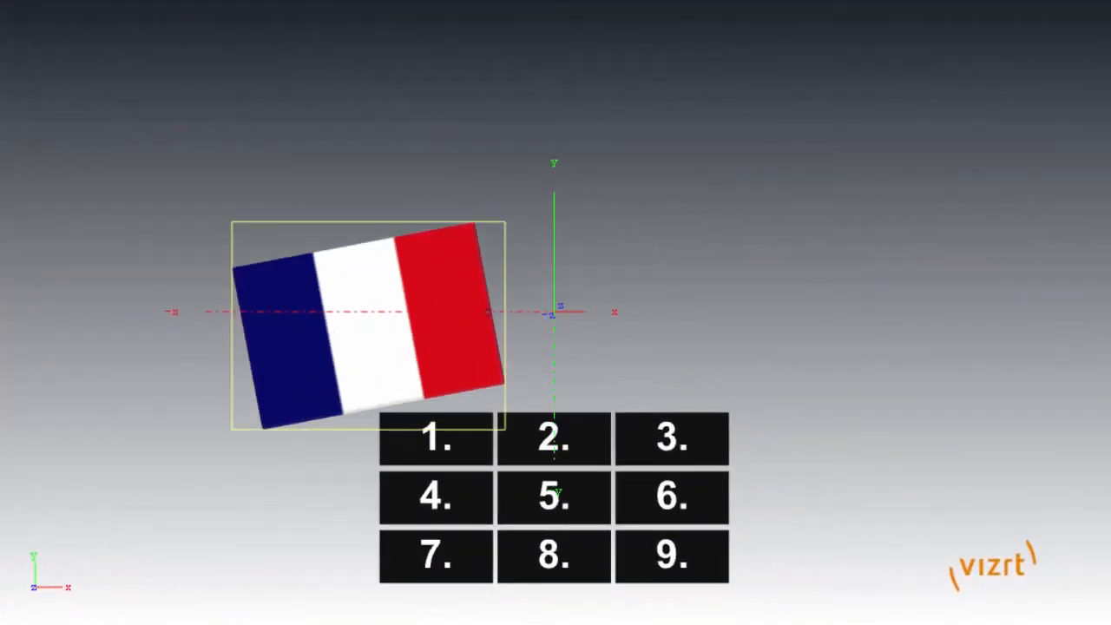
pyautogui.moveTo(488, 312); pyautogui.dragTo(782, 317)
pyautogui.click(684, 490)
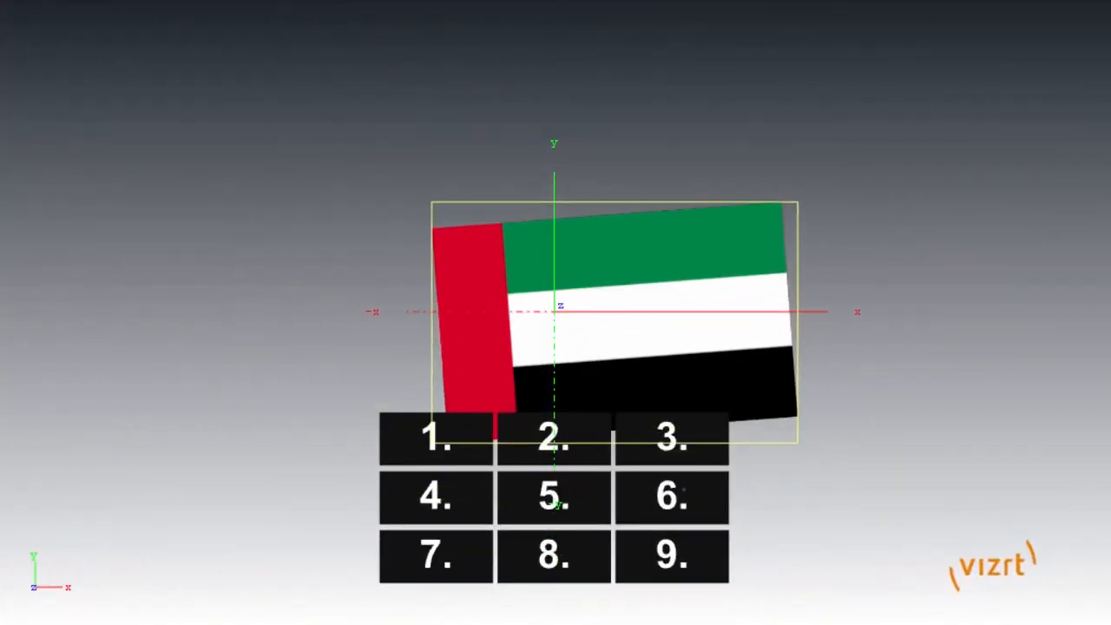
pyautogui.moveTo(647, 370); pyautogui.dragTo(631, 476)
pyautogui.click(554, 501)
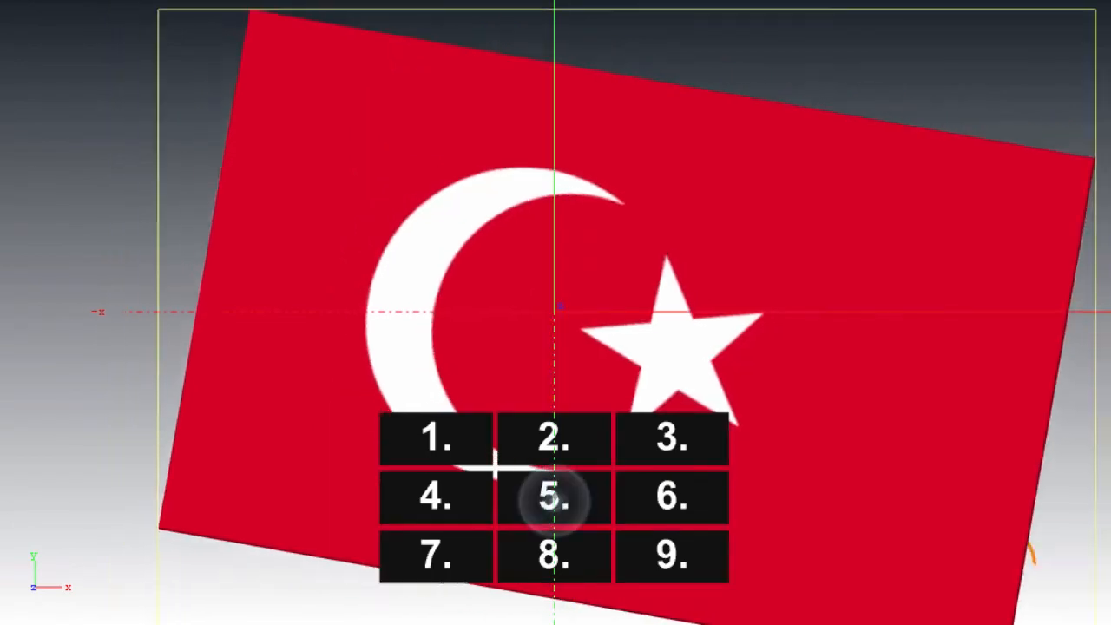
pyautogui.click(446, 555)
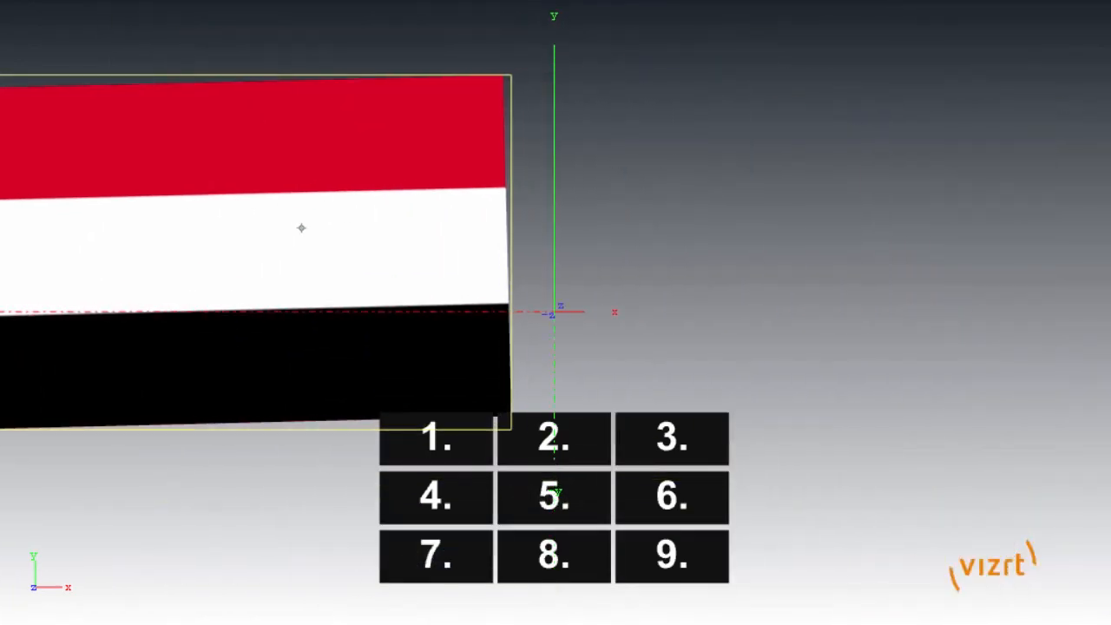
pyautogui.click(445, 451)
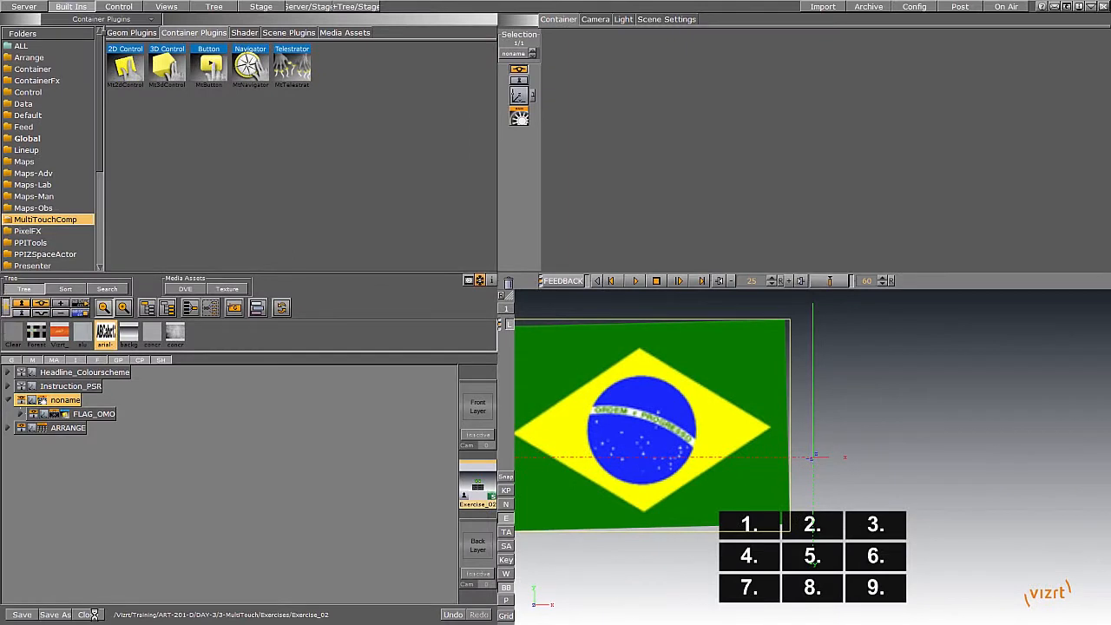
# Step: Close the Exercise_02 scene and open the car scene from the Exercises folder
pyautogui.click(91, 615)
pyautogui.click(24, 7)
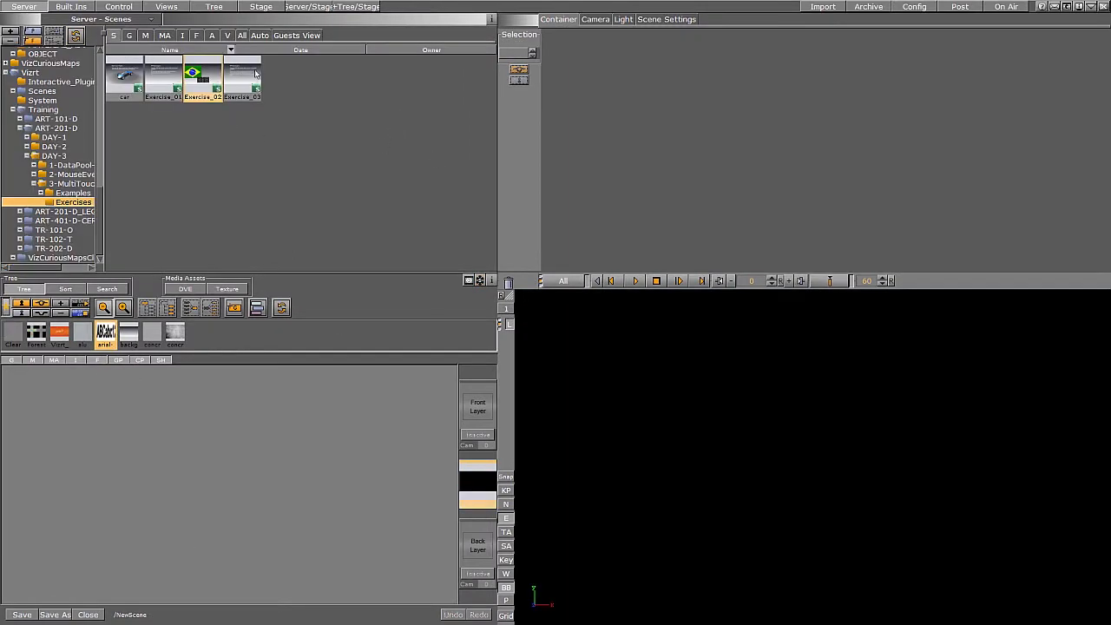
pyautogui.doubleClick(124, 78)
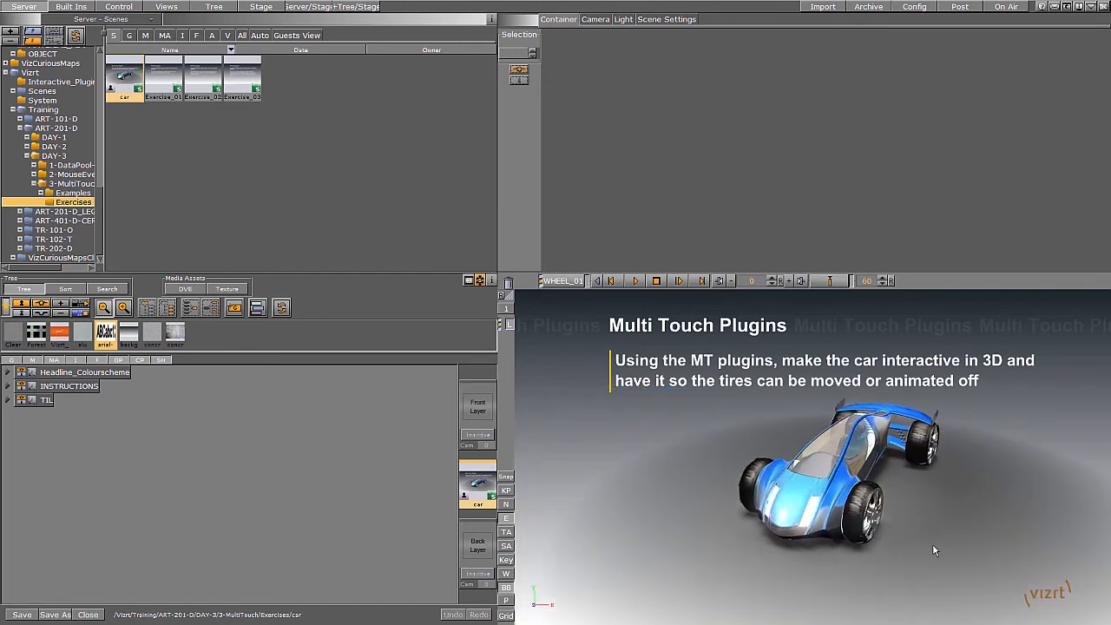
# Step: Expand the TIL hierarchy down to the car's parts and examine the transformations of the Car container and its child
pyautogui.click(7, 401)
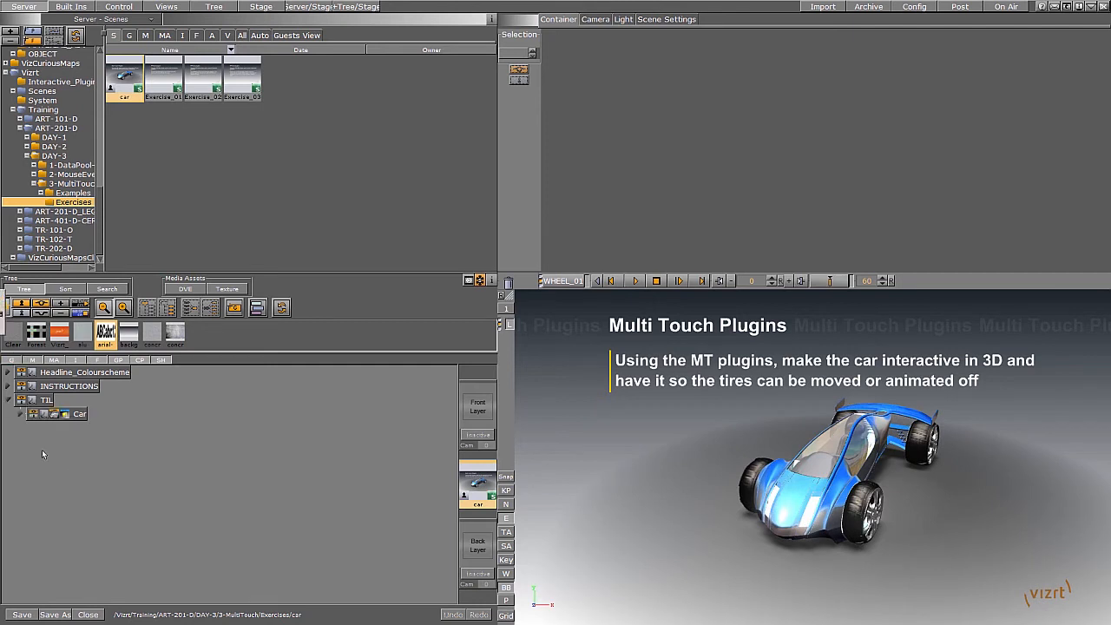
pyautogui.click(36, 415)
pyautogui.click(20, 414)
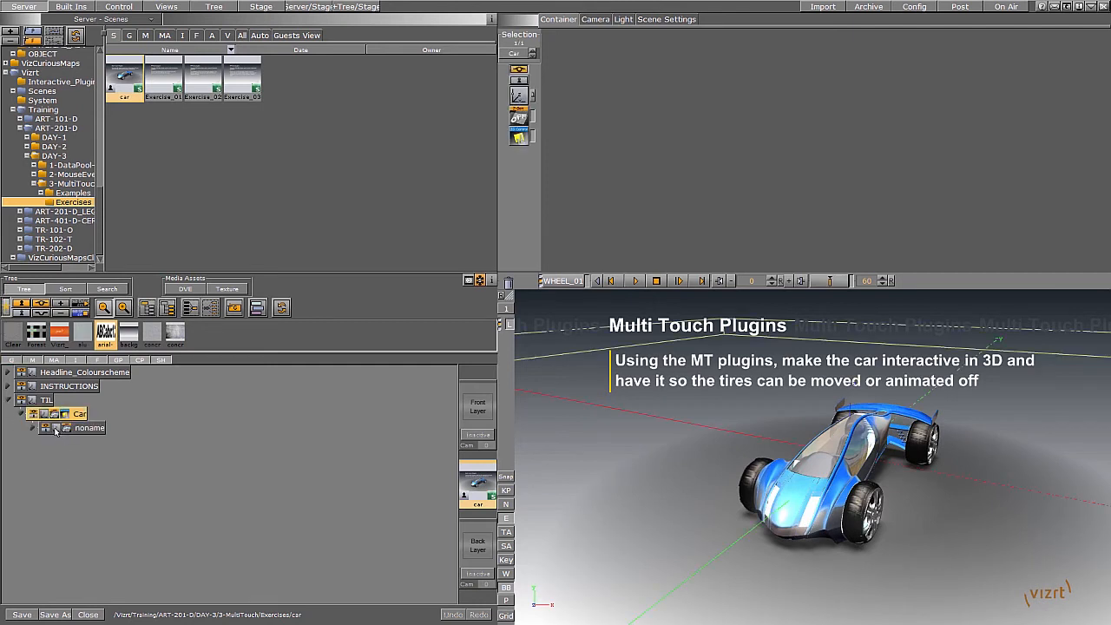
pyautogui.click(56, 428)
pyautogui.click(33, 428)
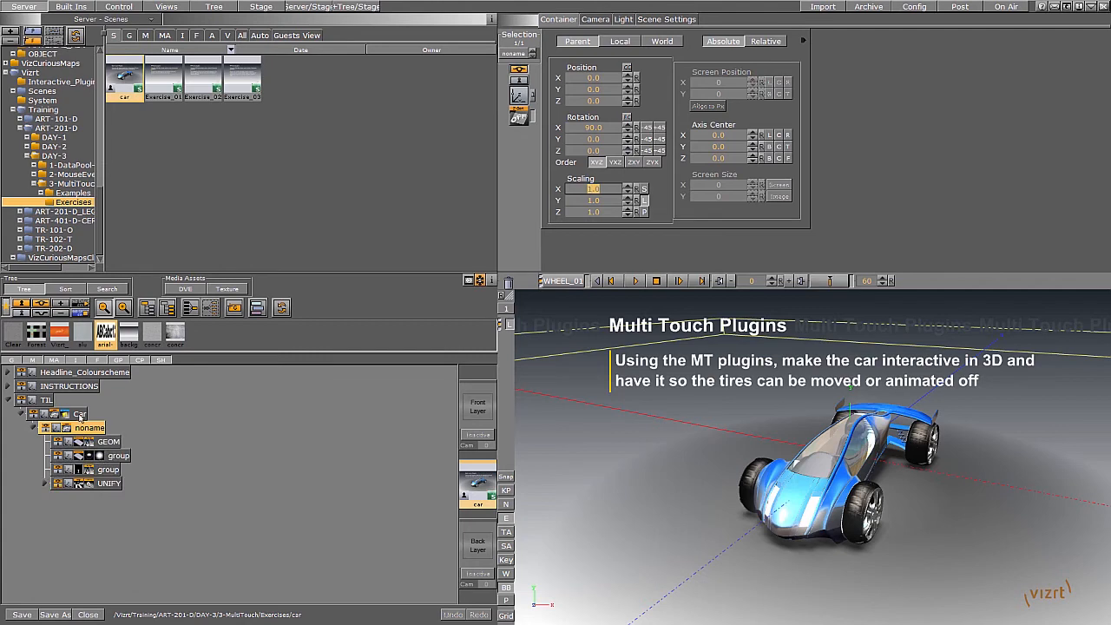
pyautogui.click(44, 414)
pyautogui.click(709, 345)
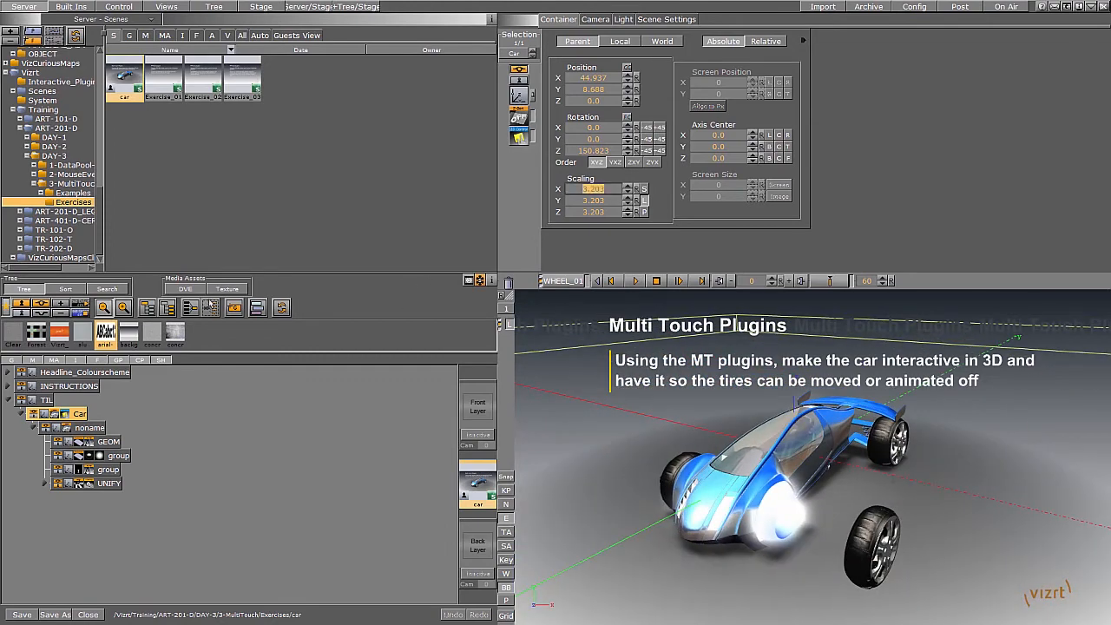
# Step: Enlarge the scene tree and examine the Car container's Mt2dControl settings and the transformations of TIL and Car
pyautogui.click(124, 308)
pyautogui.click(209, 7)
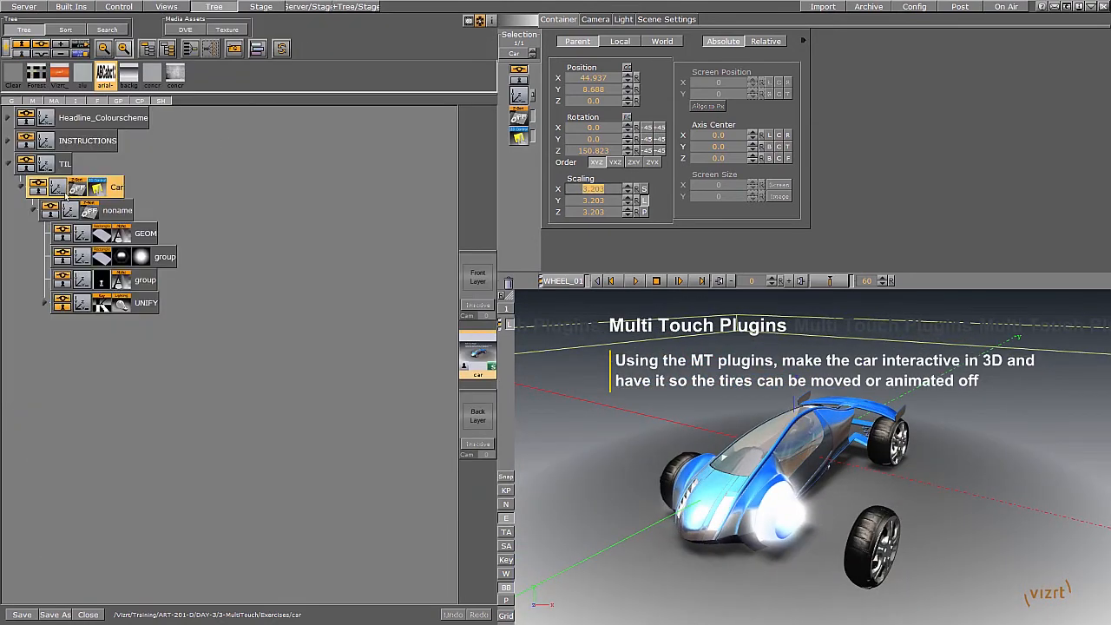
pyautogui.click(103, 188)
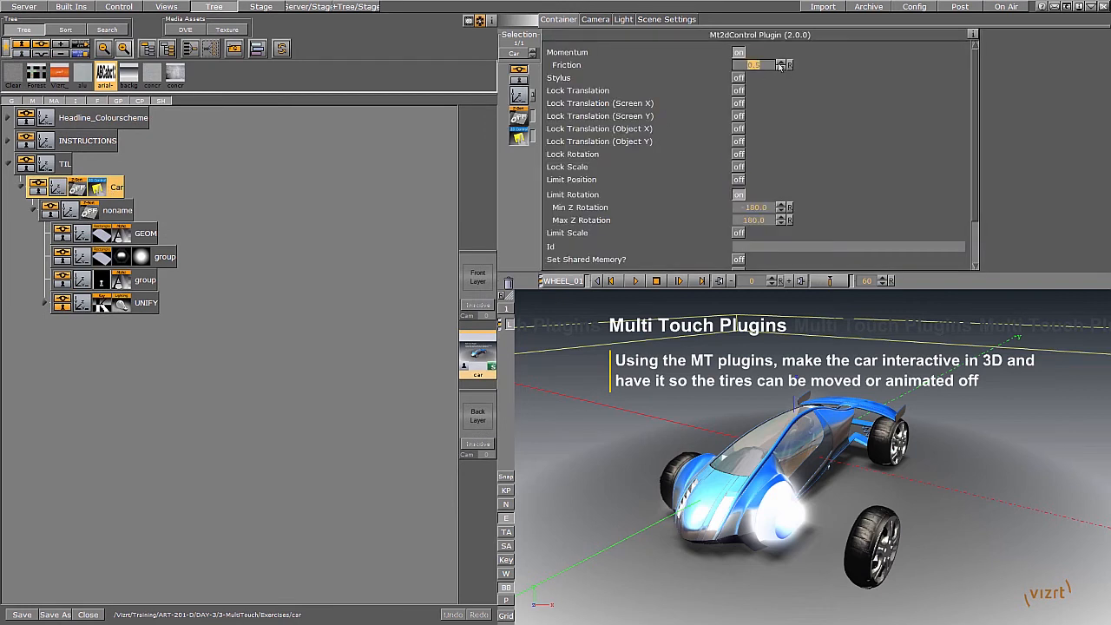
pyautogui.click(107, 206)
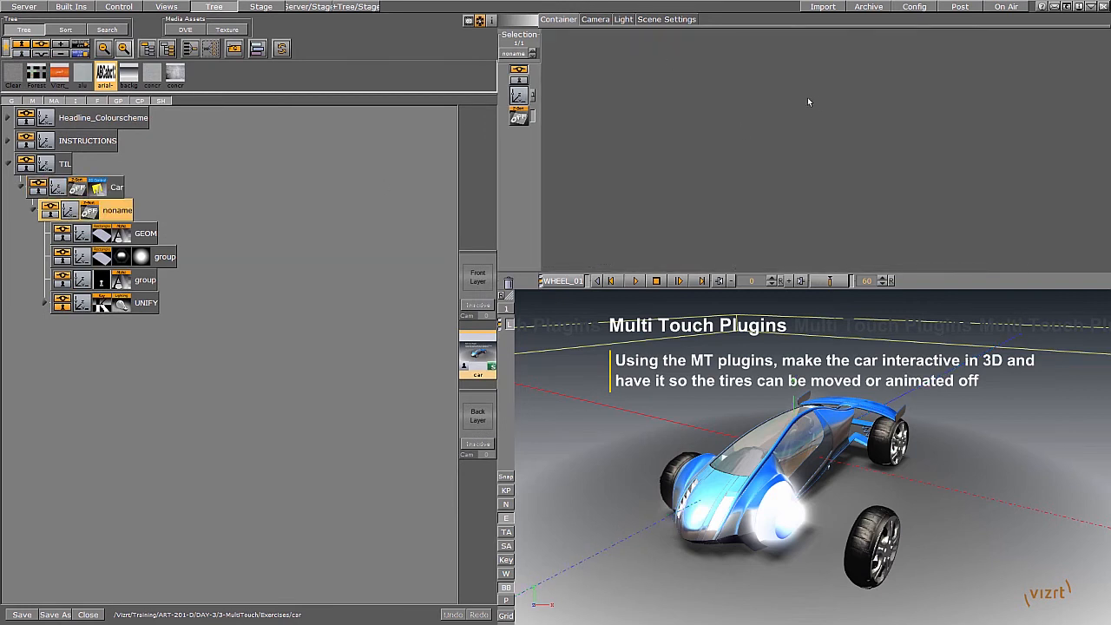
pyautogui.click(62, 163)
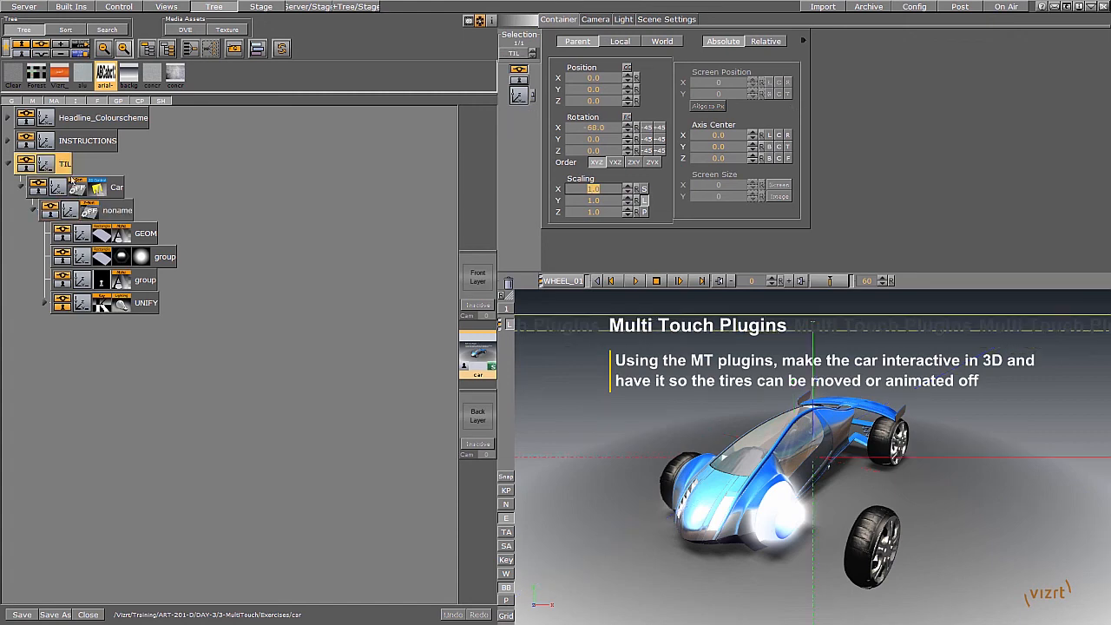
pyautogui.click(59, 191)
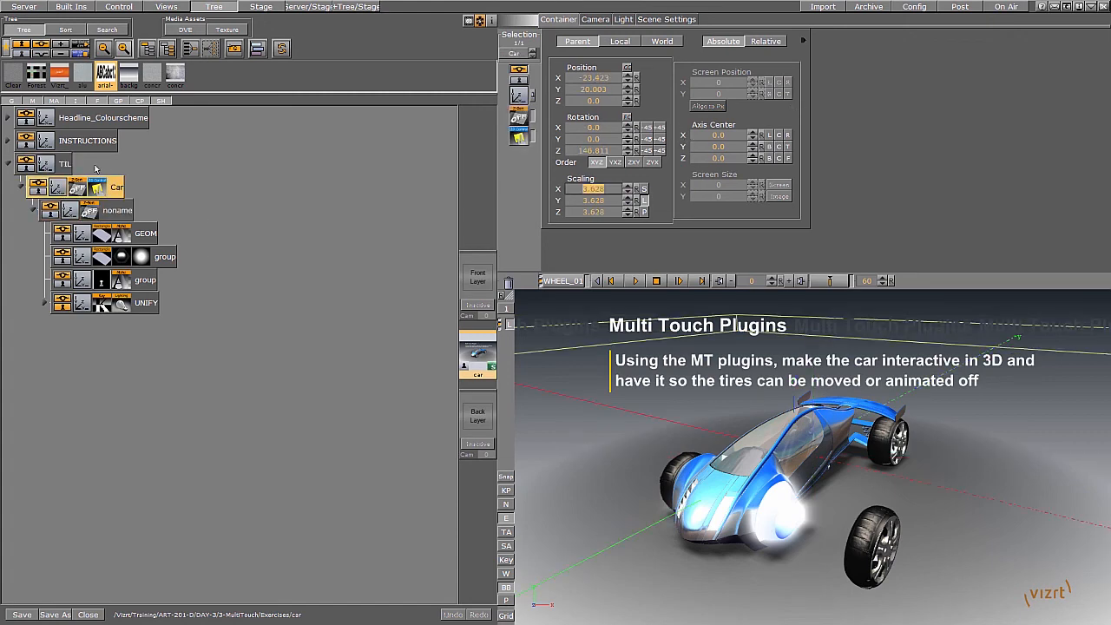
# Step: Try rotating the Car container about Z and move it to X 57.577, Y 60.003
pyautogui.moveTo(625, 151); pyautogui.dragTo(597, 161)
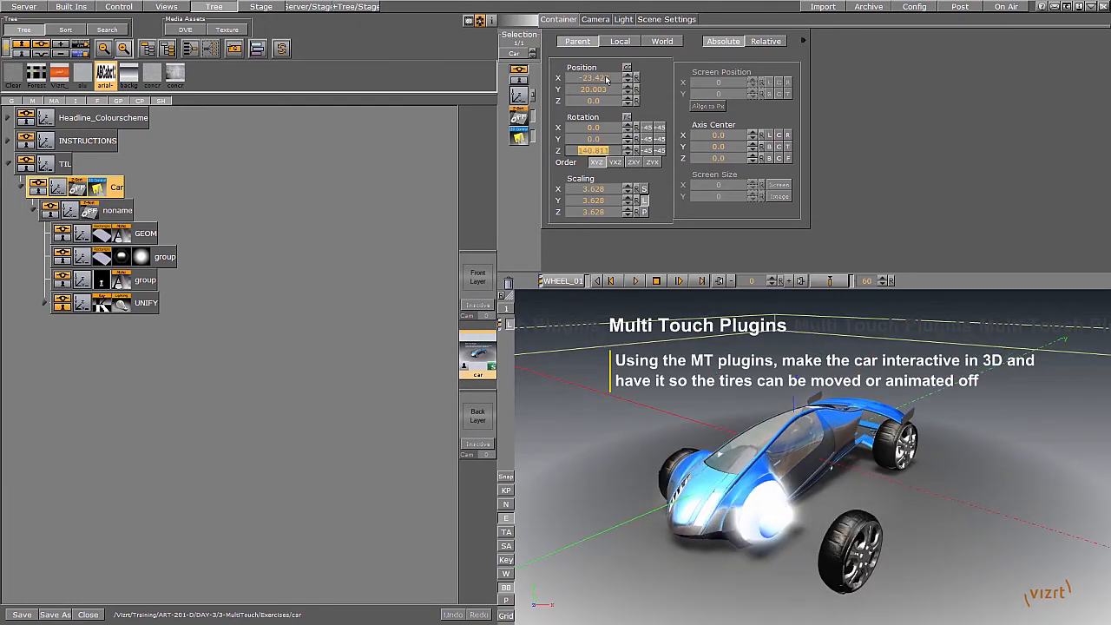
pyautogui.moveTo(607, 81); pyautogui.dragTo(675, 94)
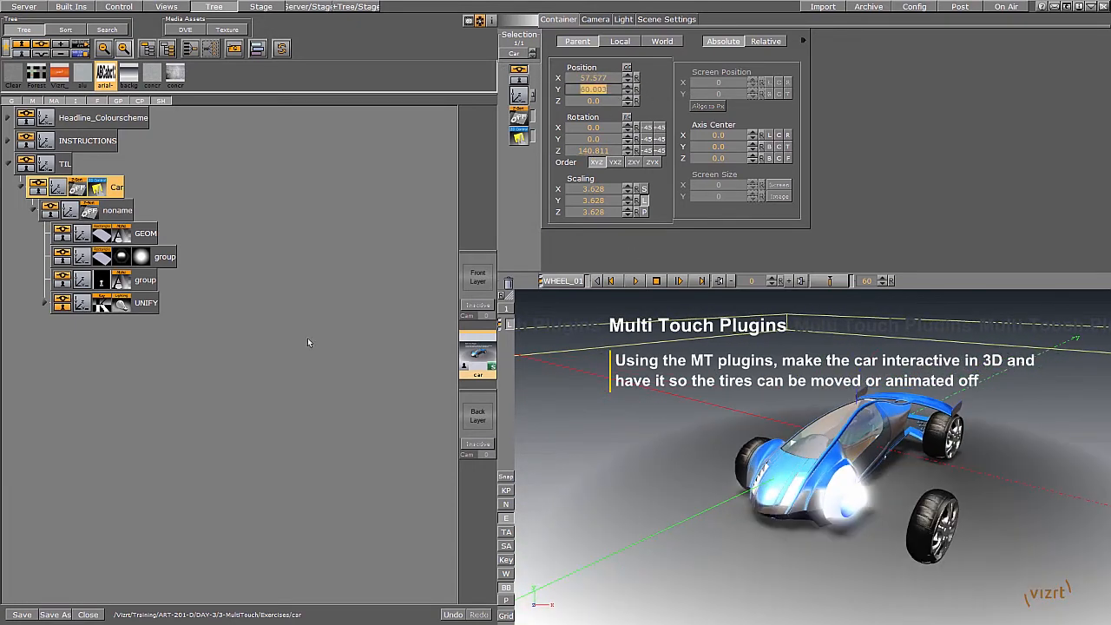
# Step: Expand the UNIFY container and reset WHEEL_01's X position to 0
pyautogui.click(44, 304)
pyautogui.click(106, 325)
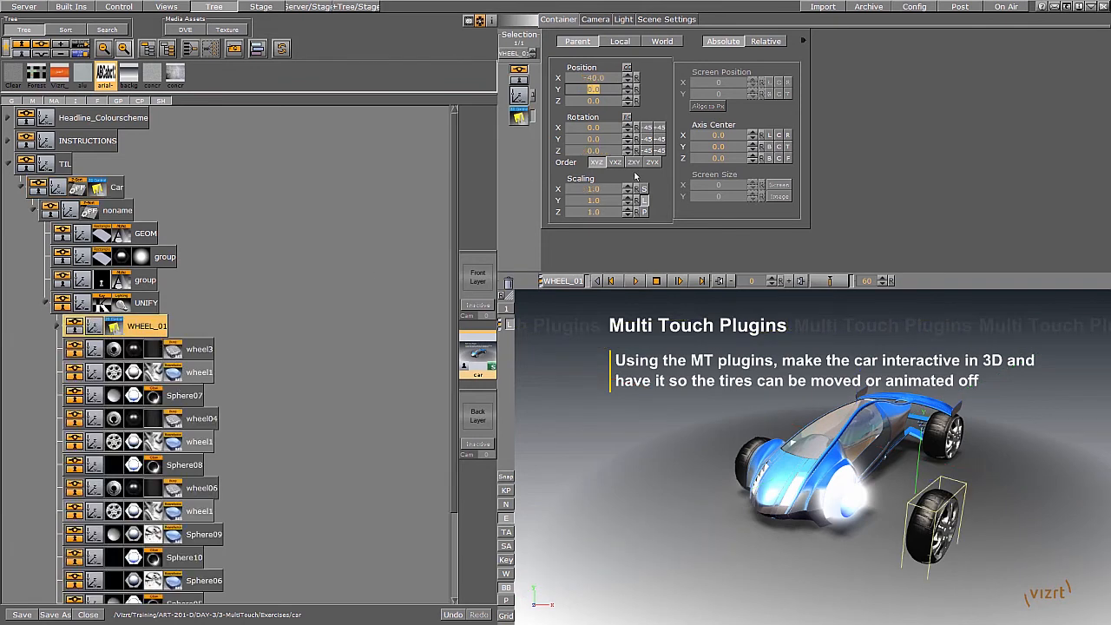
pyautogui.click(636, 78)
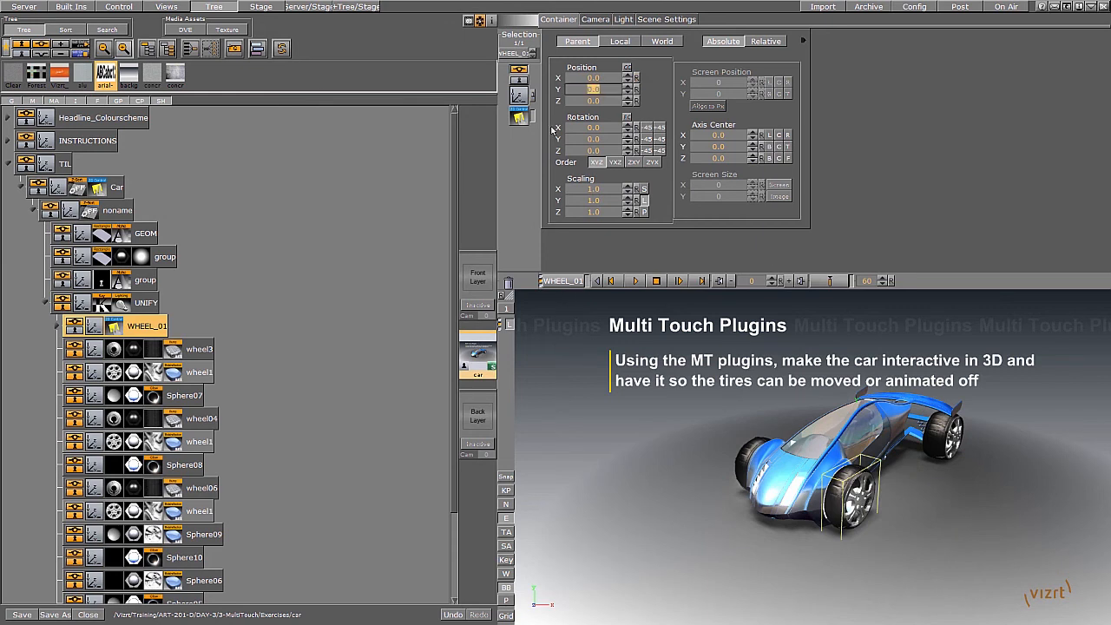
# Step: Examine WHEEL_01's Mt2dControl position limits and try shifting the wheel along X to compare the range
pyautogui.click(518, 119)
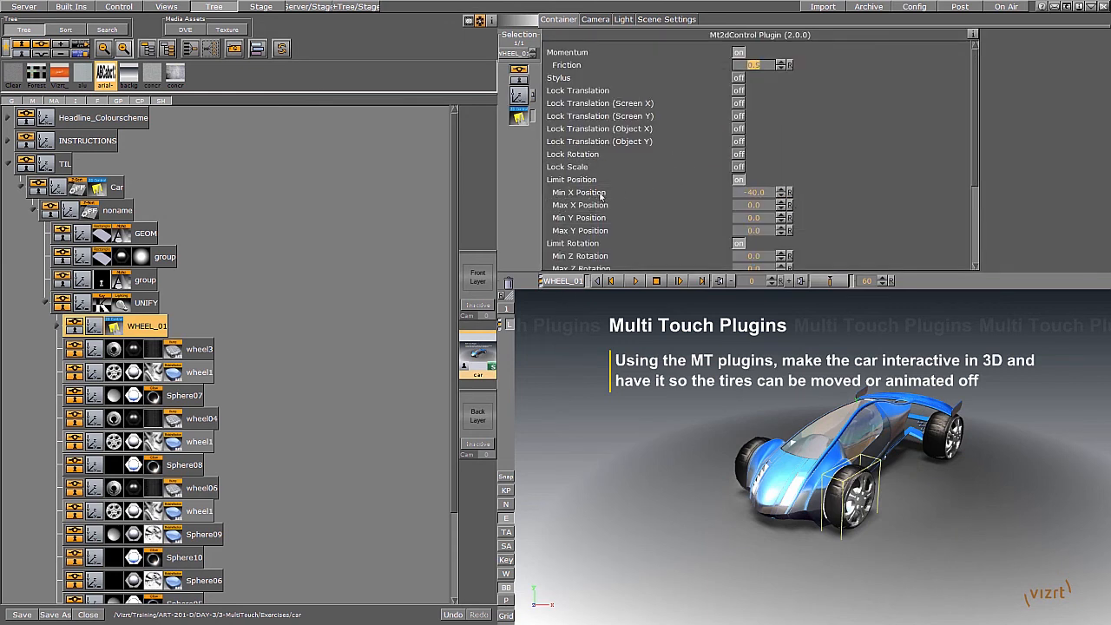
pyautogui.click(93, 328)
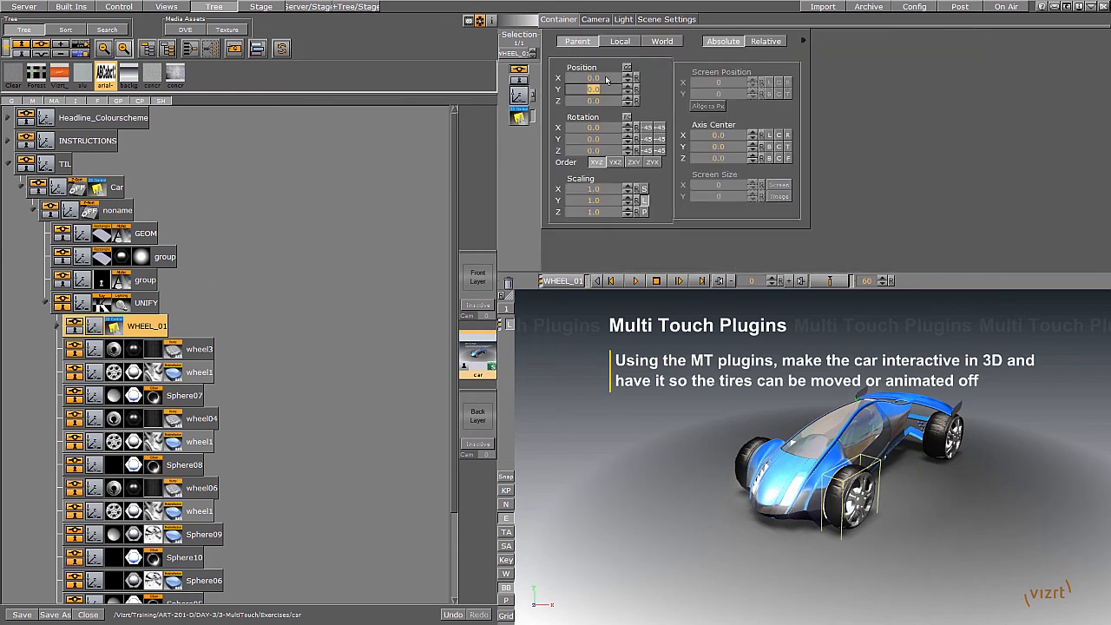
pyautogui.moveTo(601, 68)
pyautogui.mouseDown()
pyautogui.moveTo(580, 64)
pyautogui.moveTo(608, 67)
pyautogui.mouseUp()
# Step: Set WHEEL_01's Mt2dControl Min X Position to -60 and Friction to 0.3, and test the touch control in the output
pyautogui.click(117, 327)
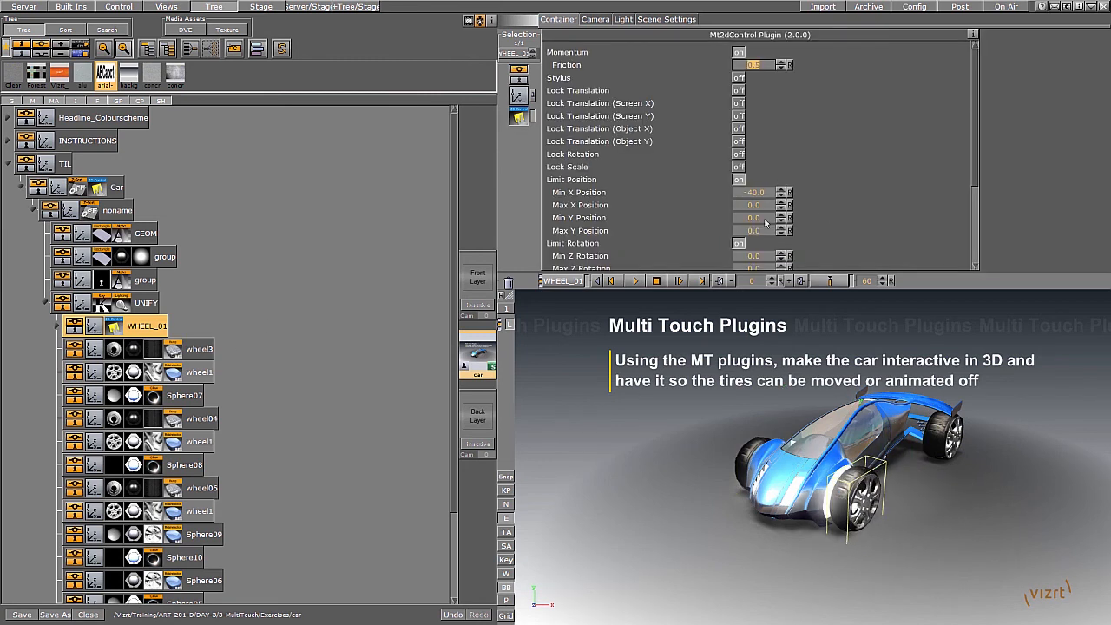
pyautogui.click(756, 193)
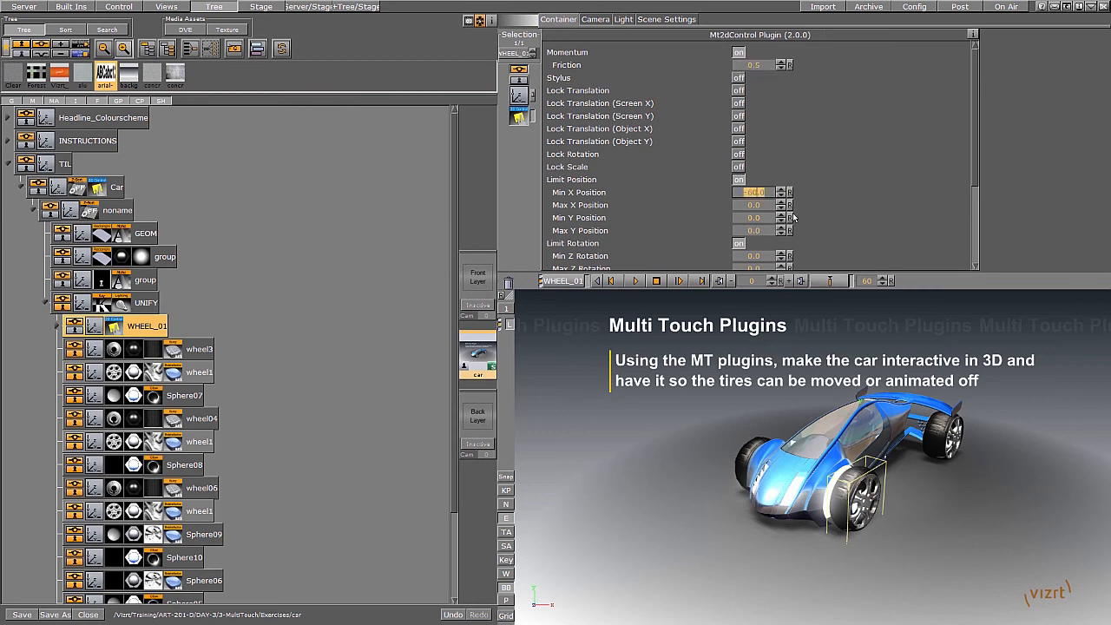
pyautogui.click(781, 69)
pyautogui.moveTo(860, 509); pyautogui.dragTo(887, 530)
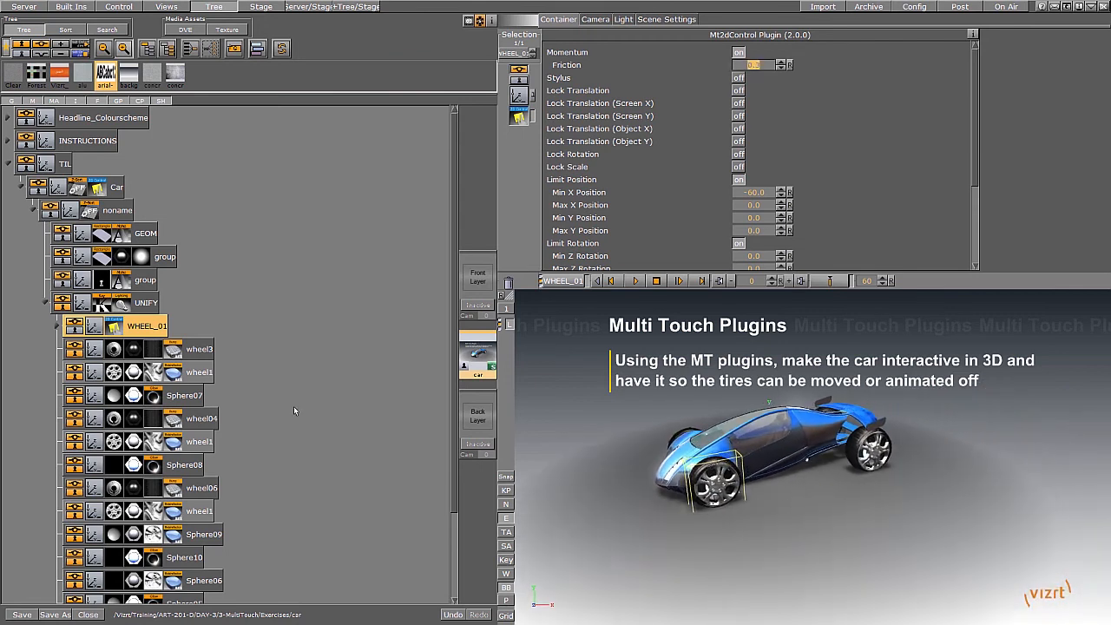
# Step: Group wheel04 and the wheel1 container directly below it in a new container named WHEEL_02
pyautogui.click(203, 422)
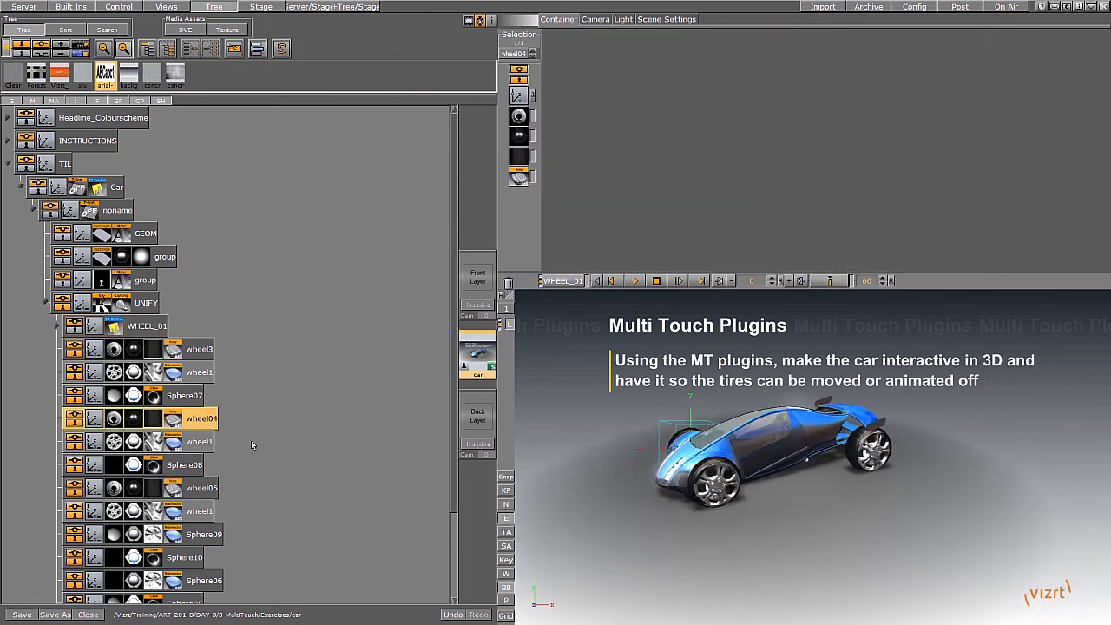
pyautogui.keyDown('ctrl'); pyautogui.click(203, 442); pyautogui.keyUp('ctrl')
pyautogui.click(147, 50)
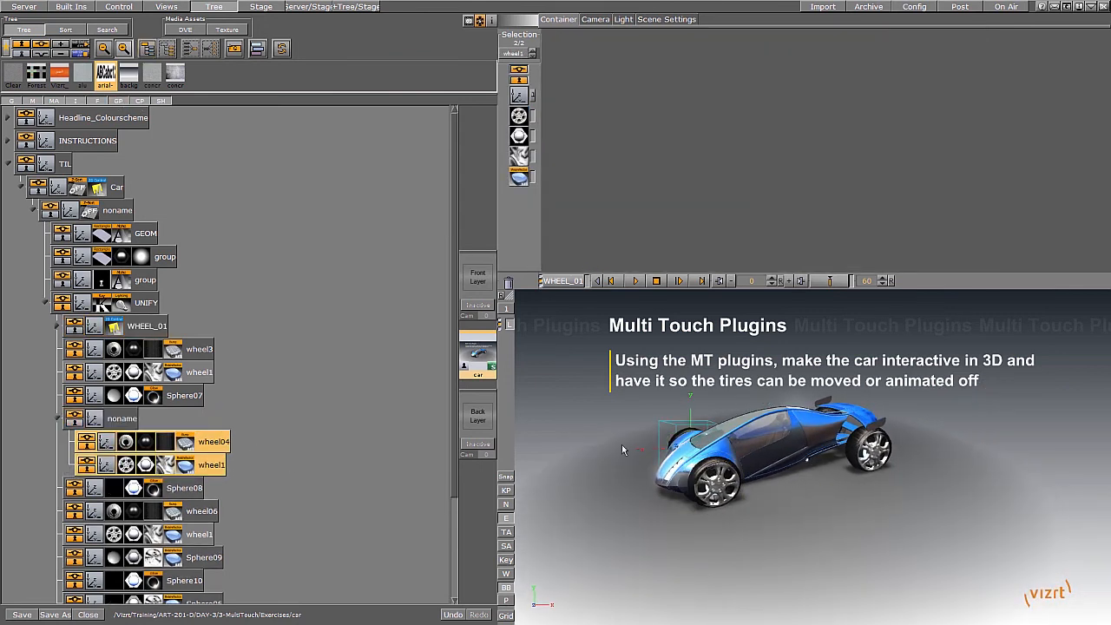
pyautogui.doubleClick(146, 423)
pyautogui.write('WHEEL_02')
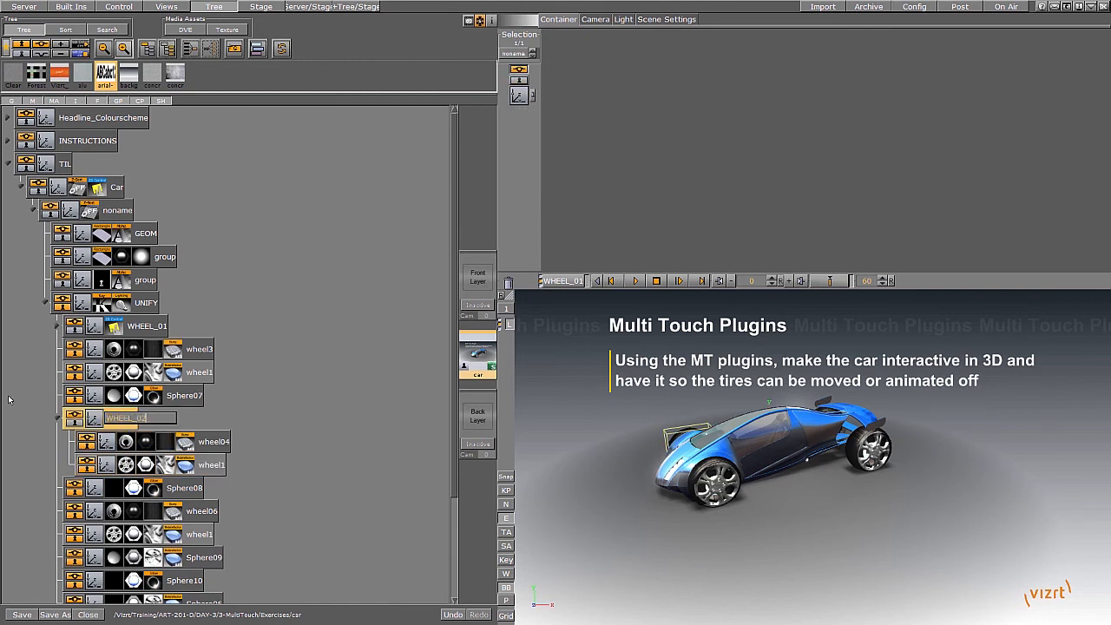
pyautogui.press('Return')
# Step: Copy WHEEL_01's Mt2dControl plugin to WHEEL_02 with Min X Position 0 and Max X Position 60, and test pulling the wheel off
pyautogui.keyDown('ctrl'); pyautogui.moveTo(128, 373); pyautogui.dragTo(116, 426); pyautogui.keyUp('ctrl')
pyautogui.click(762, 193)
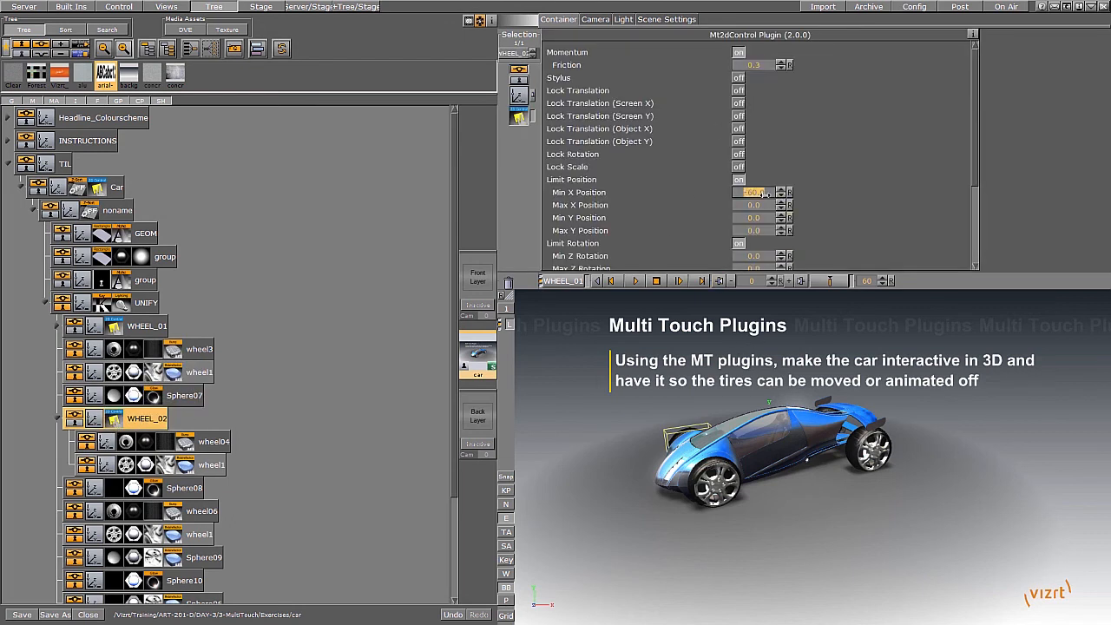
pyautogui.write('0')
pyautogui.click(766, 204)
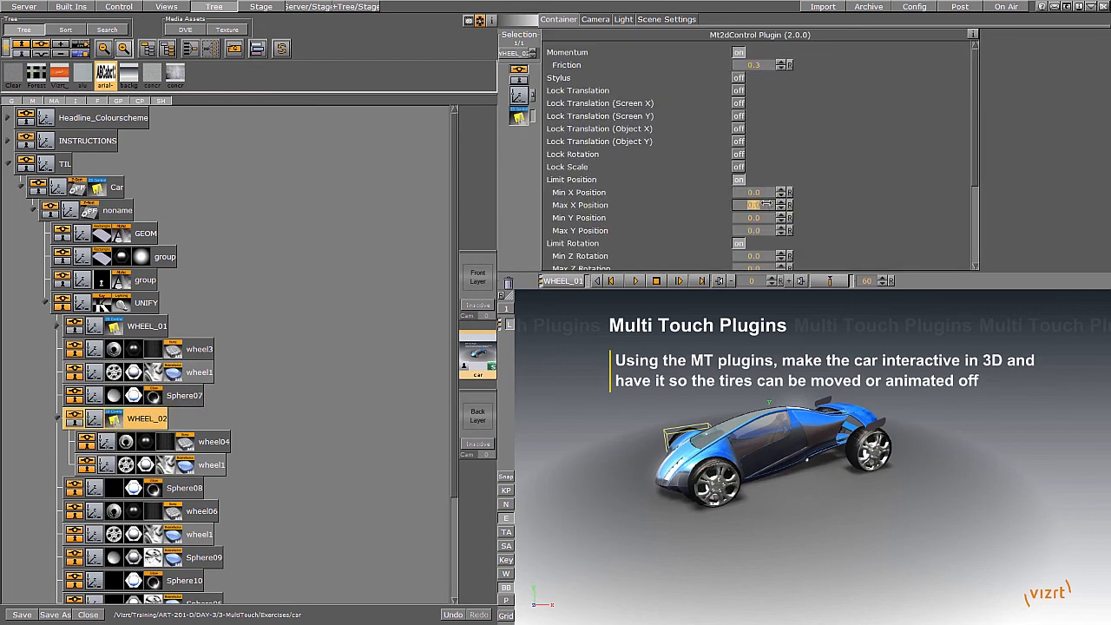
pyautogui.write('60')
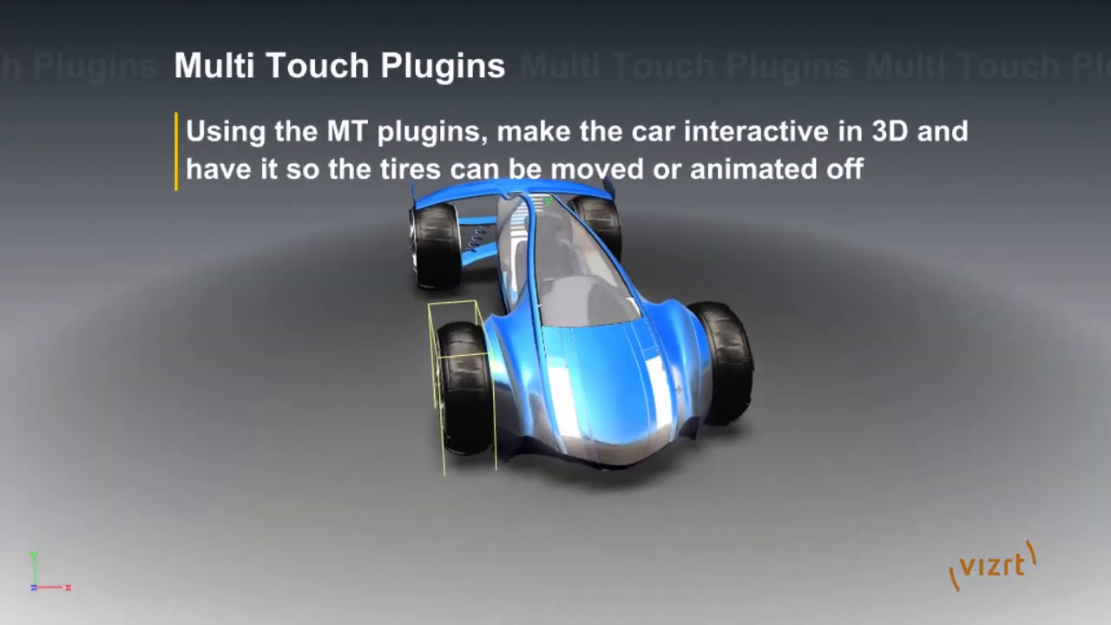
pyautogui.moveTo(477, 404); pyautogui.dragTo(661, 488)
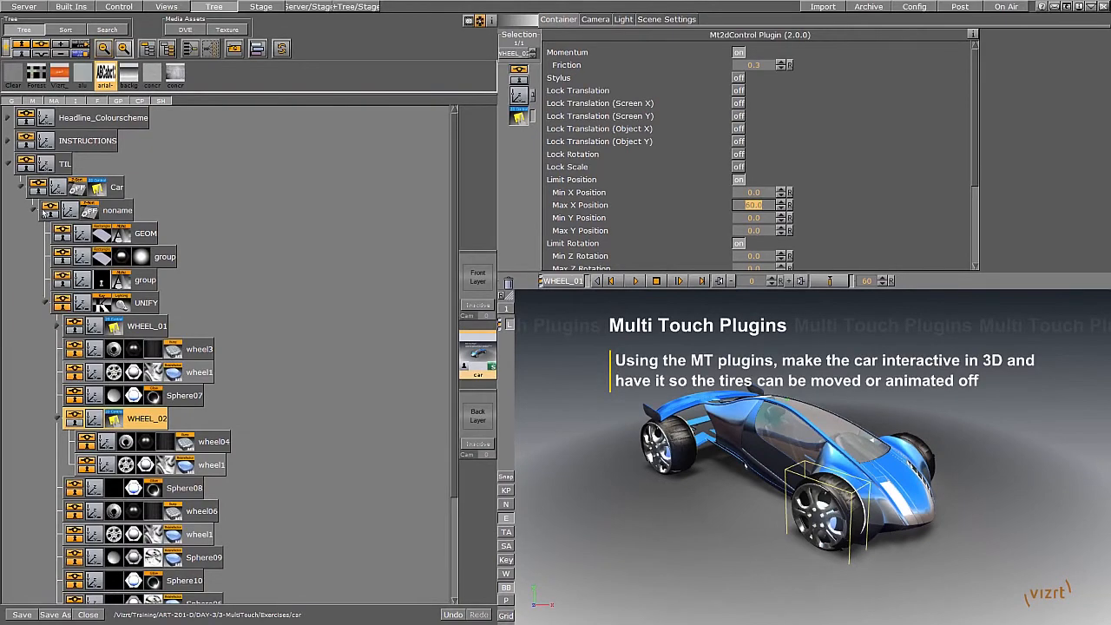
# Step: Collapse the container below Car, examine Car's transformations and Mt2dControl rotation limits, and test moving the car in the output
pyautogui.click(40, 210)
pyautogui.click(62, 204)
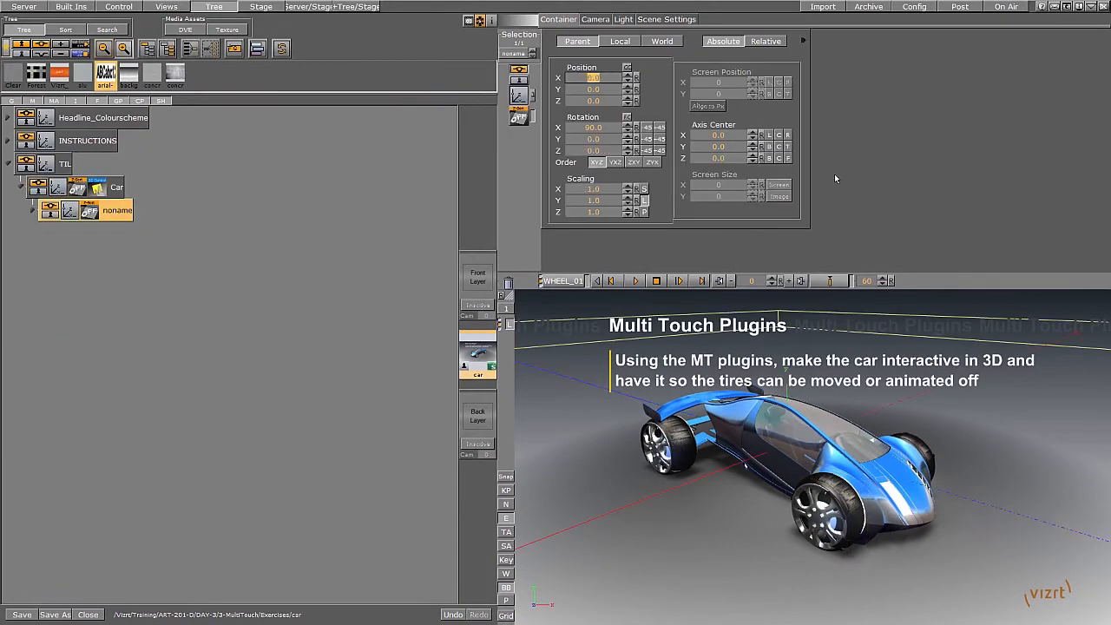
pyautogui.click(114, 187)
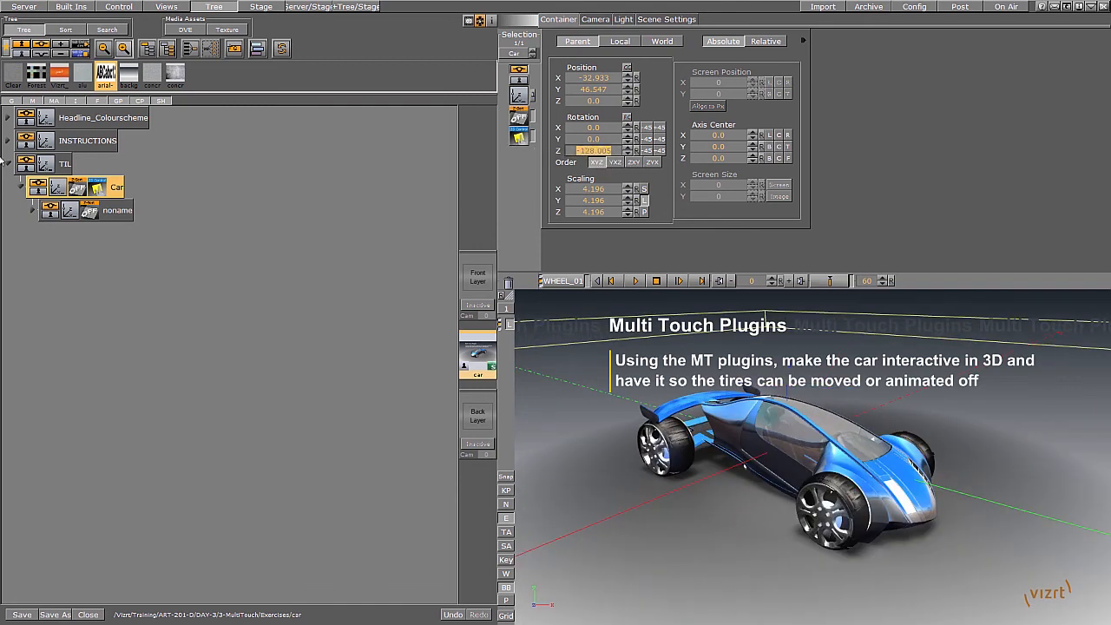
pyautogui.click(98, 190)
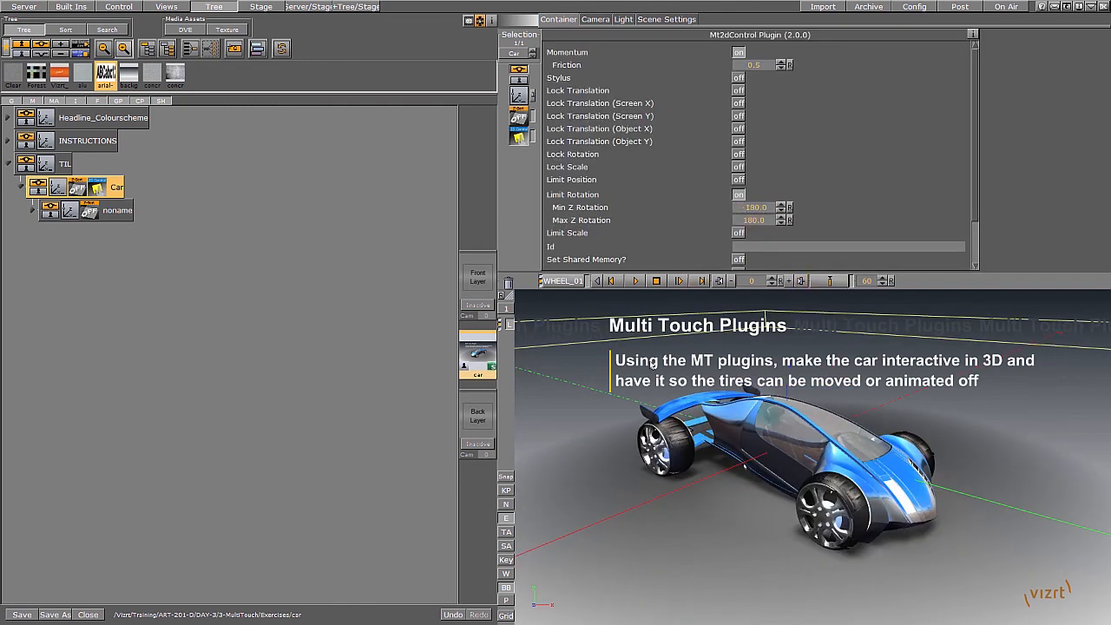
pyautogui.moveTo(745, 466); pyautogui.dragTo(908, 484)
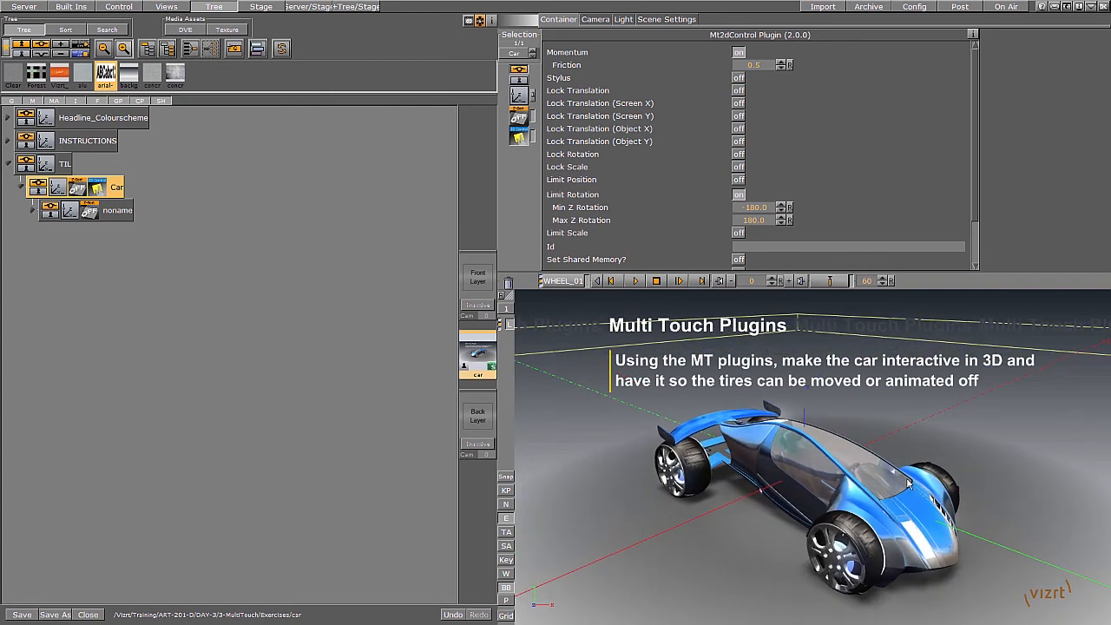